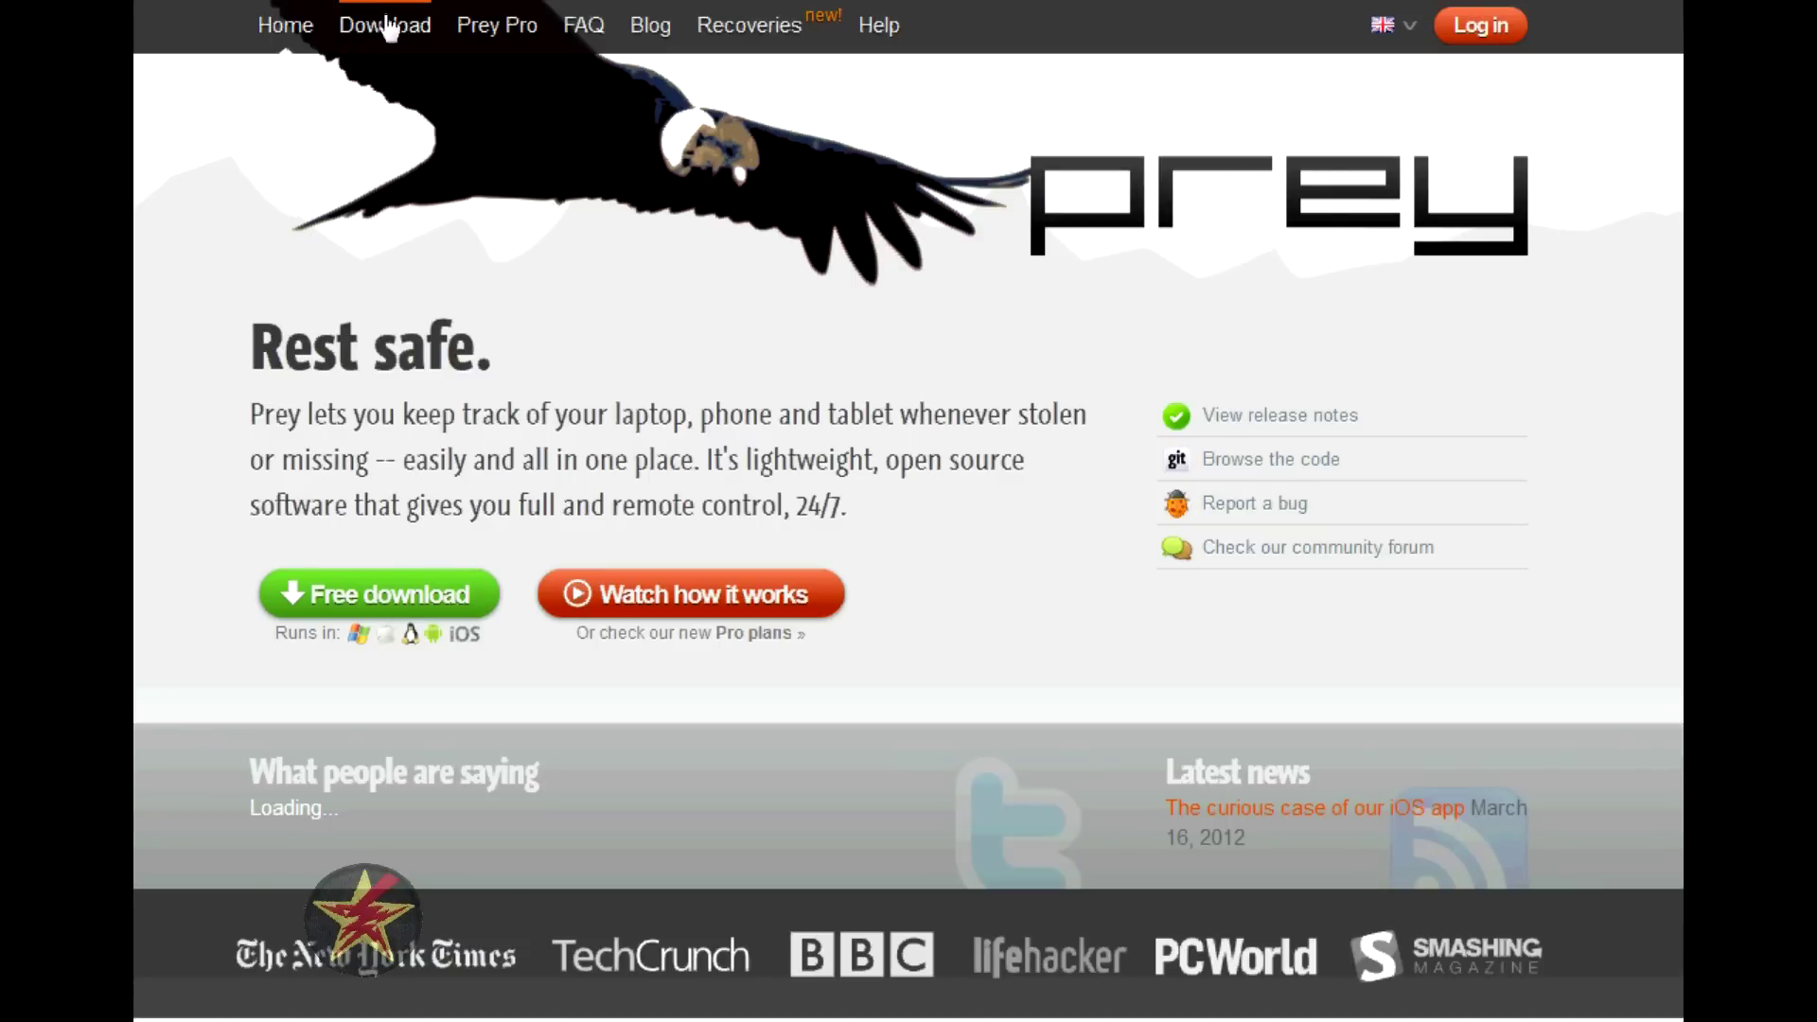
Visit the Download page, then sign in to the devices dashboard listing laptop Zayl.
click(388, 32)
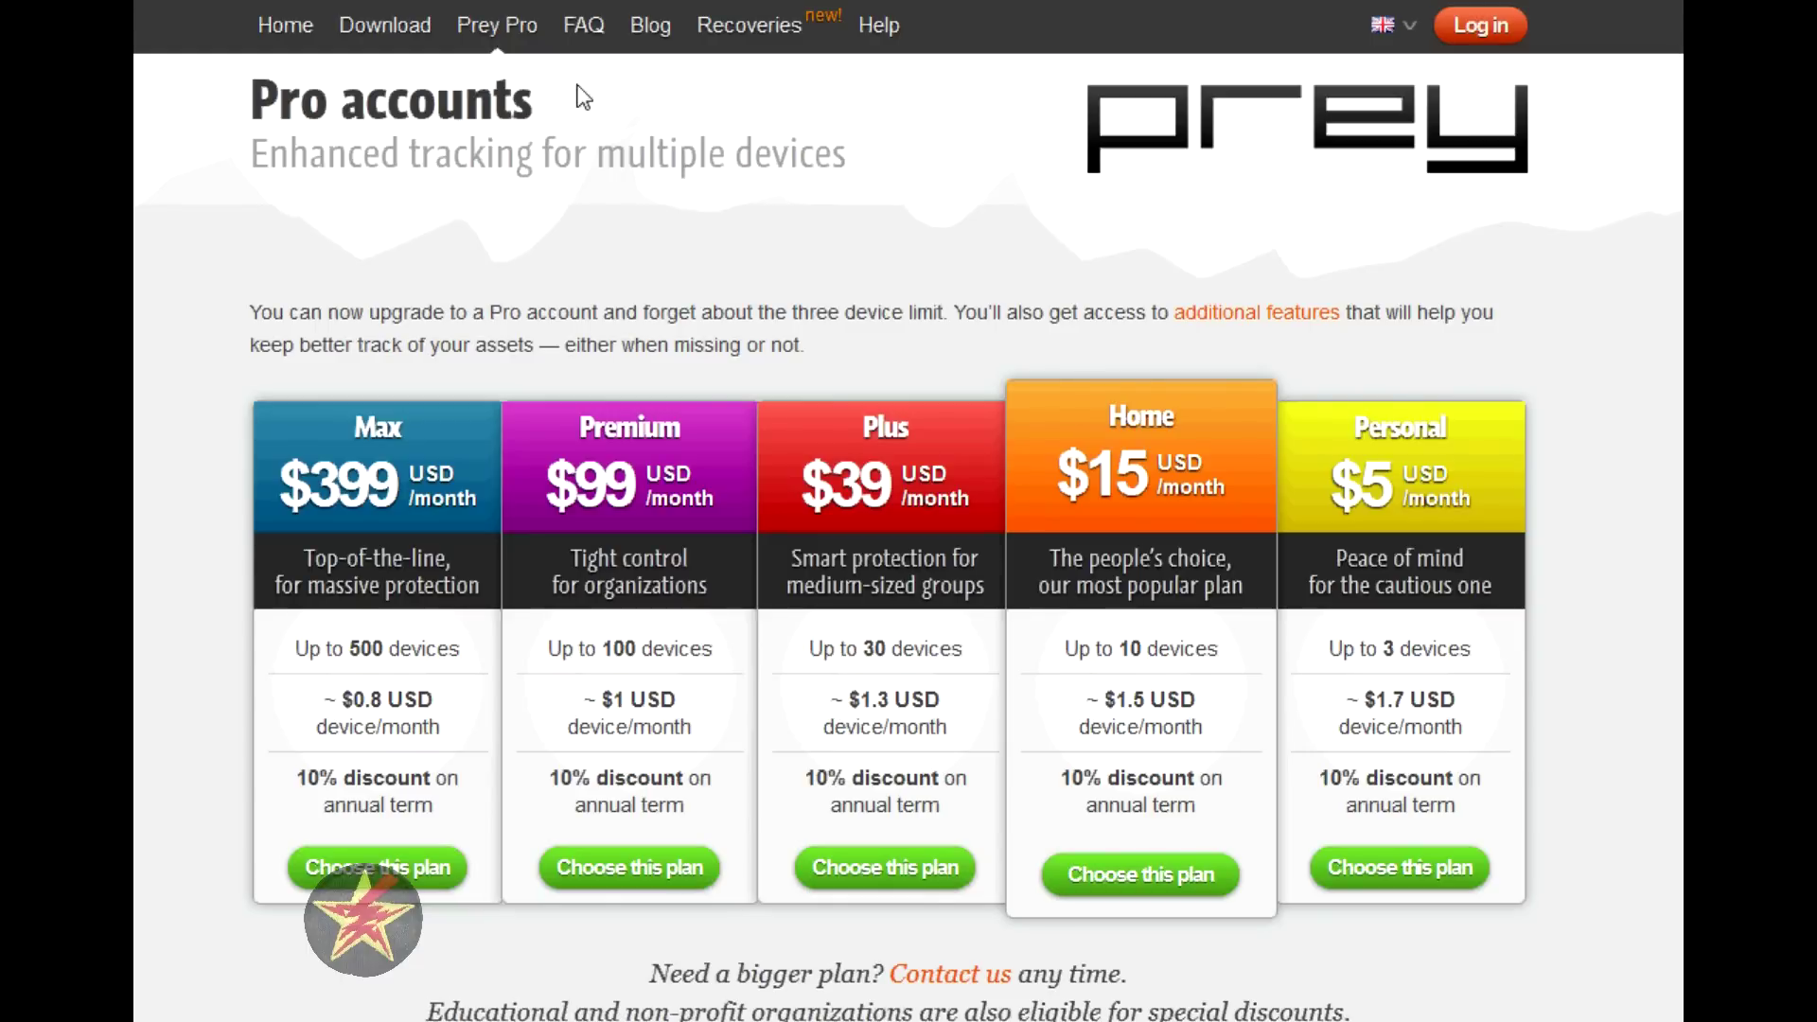
click(1479, 37)
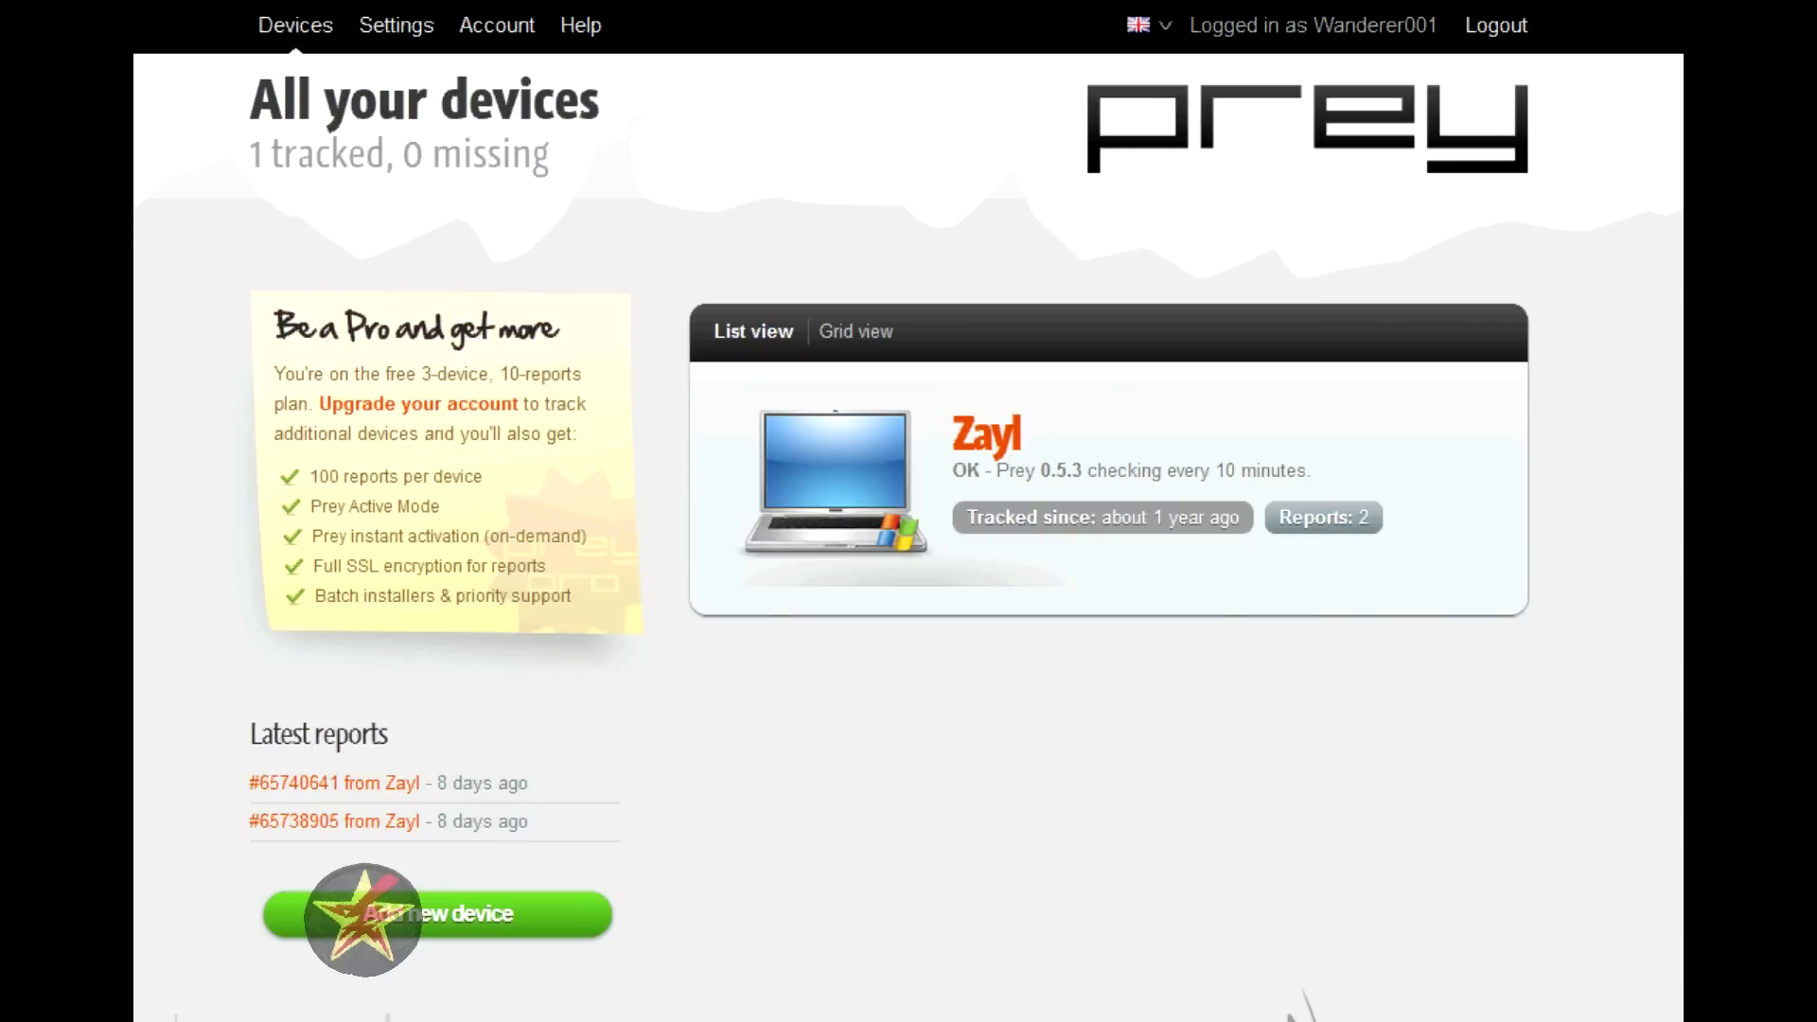
key(alt+Tab)
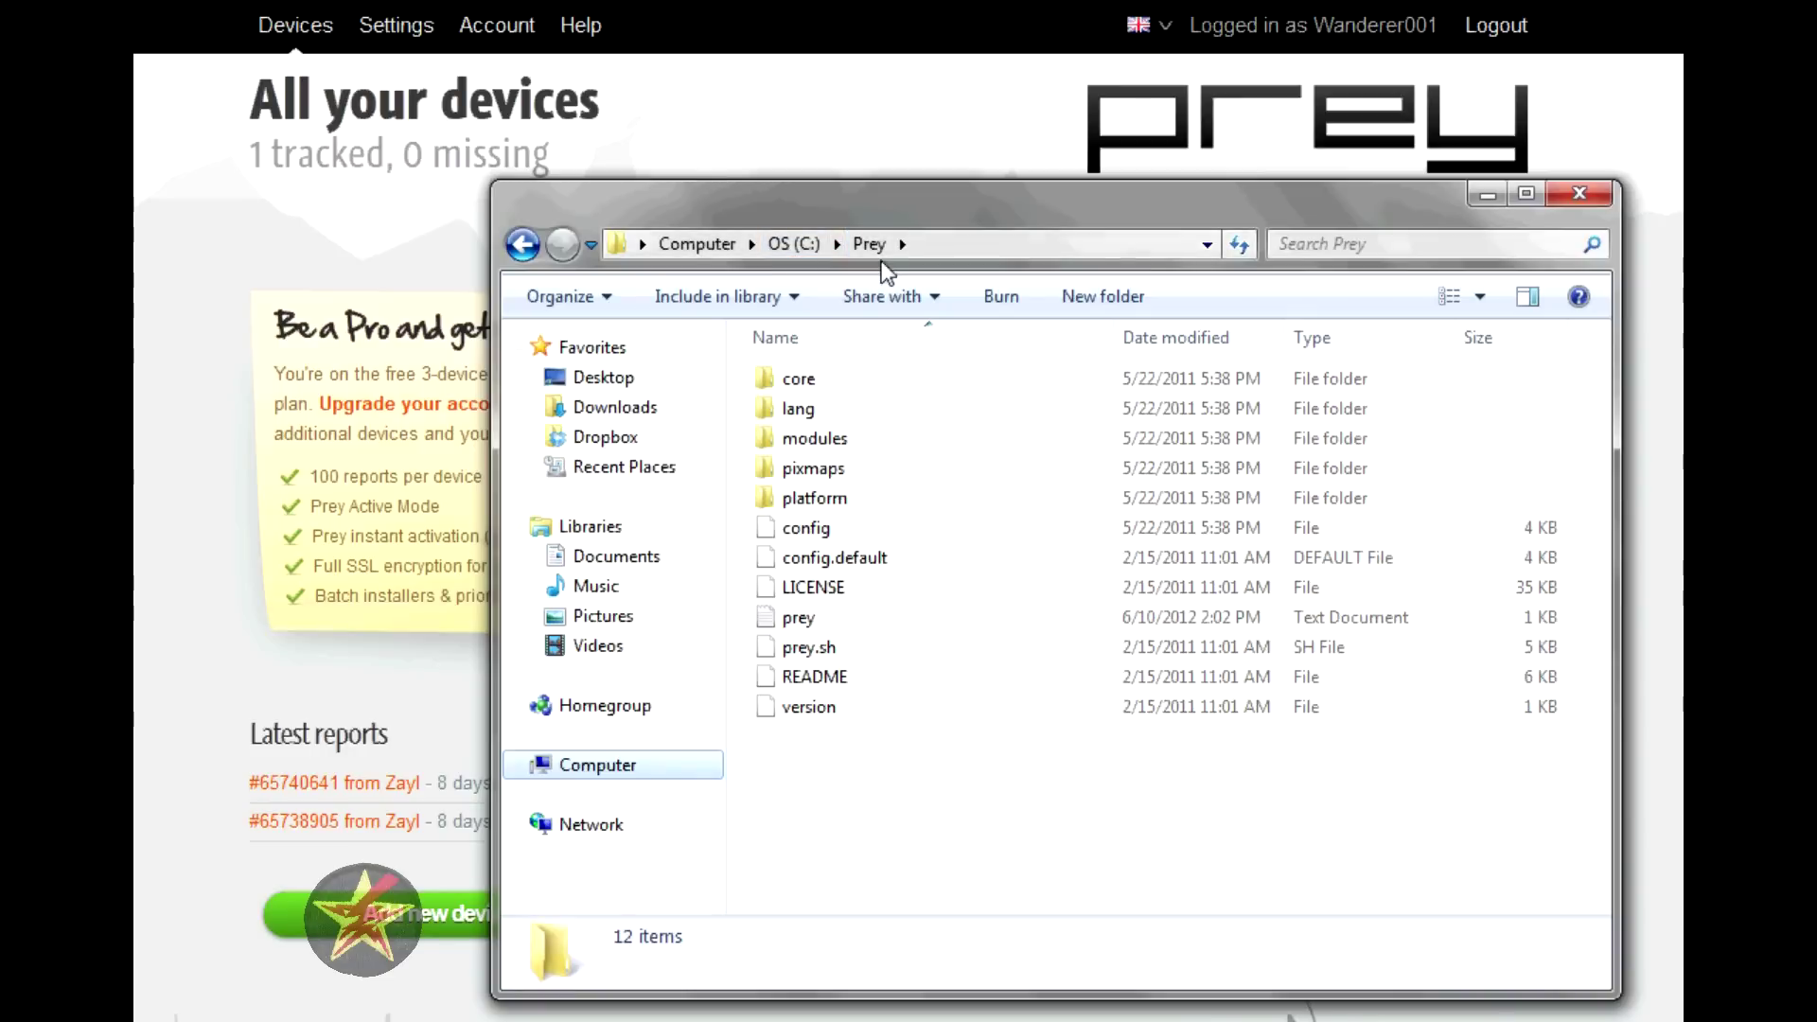
click(1488, 194)
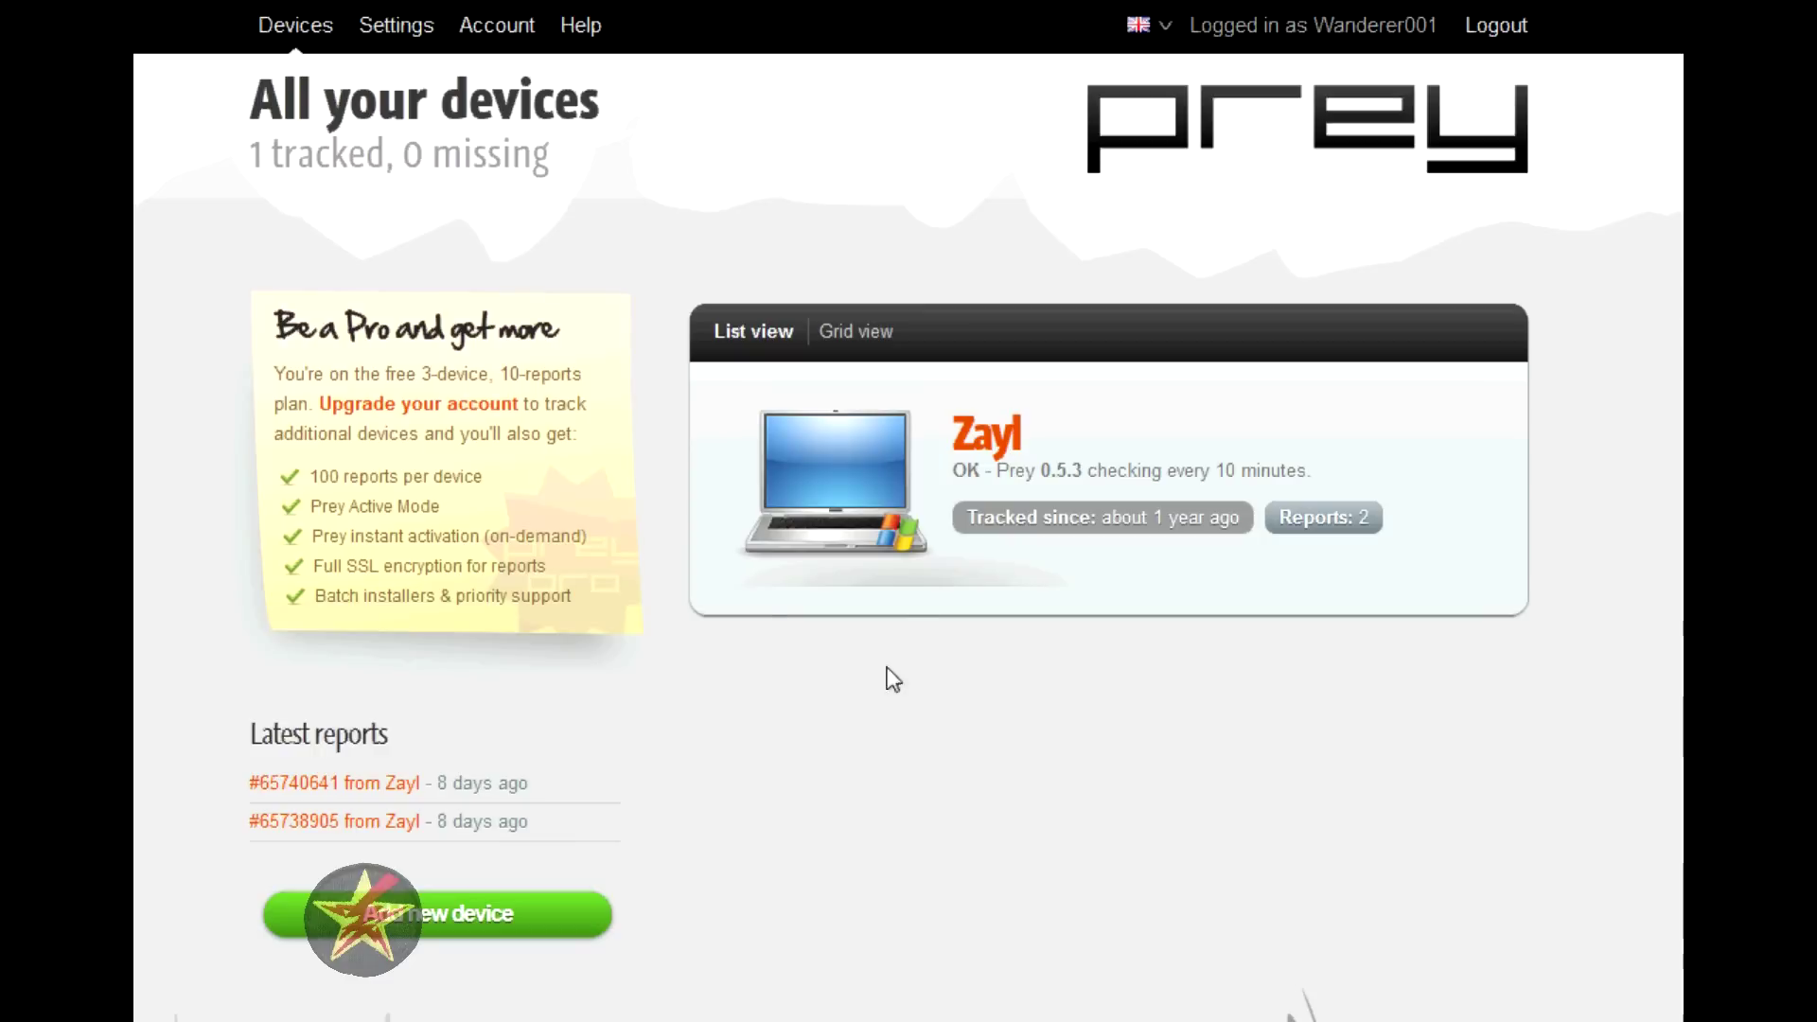
click(869, 470)
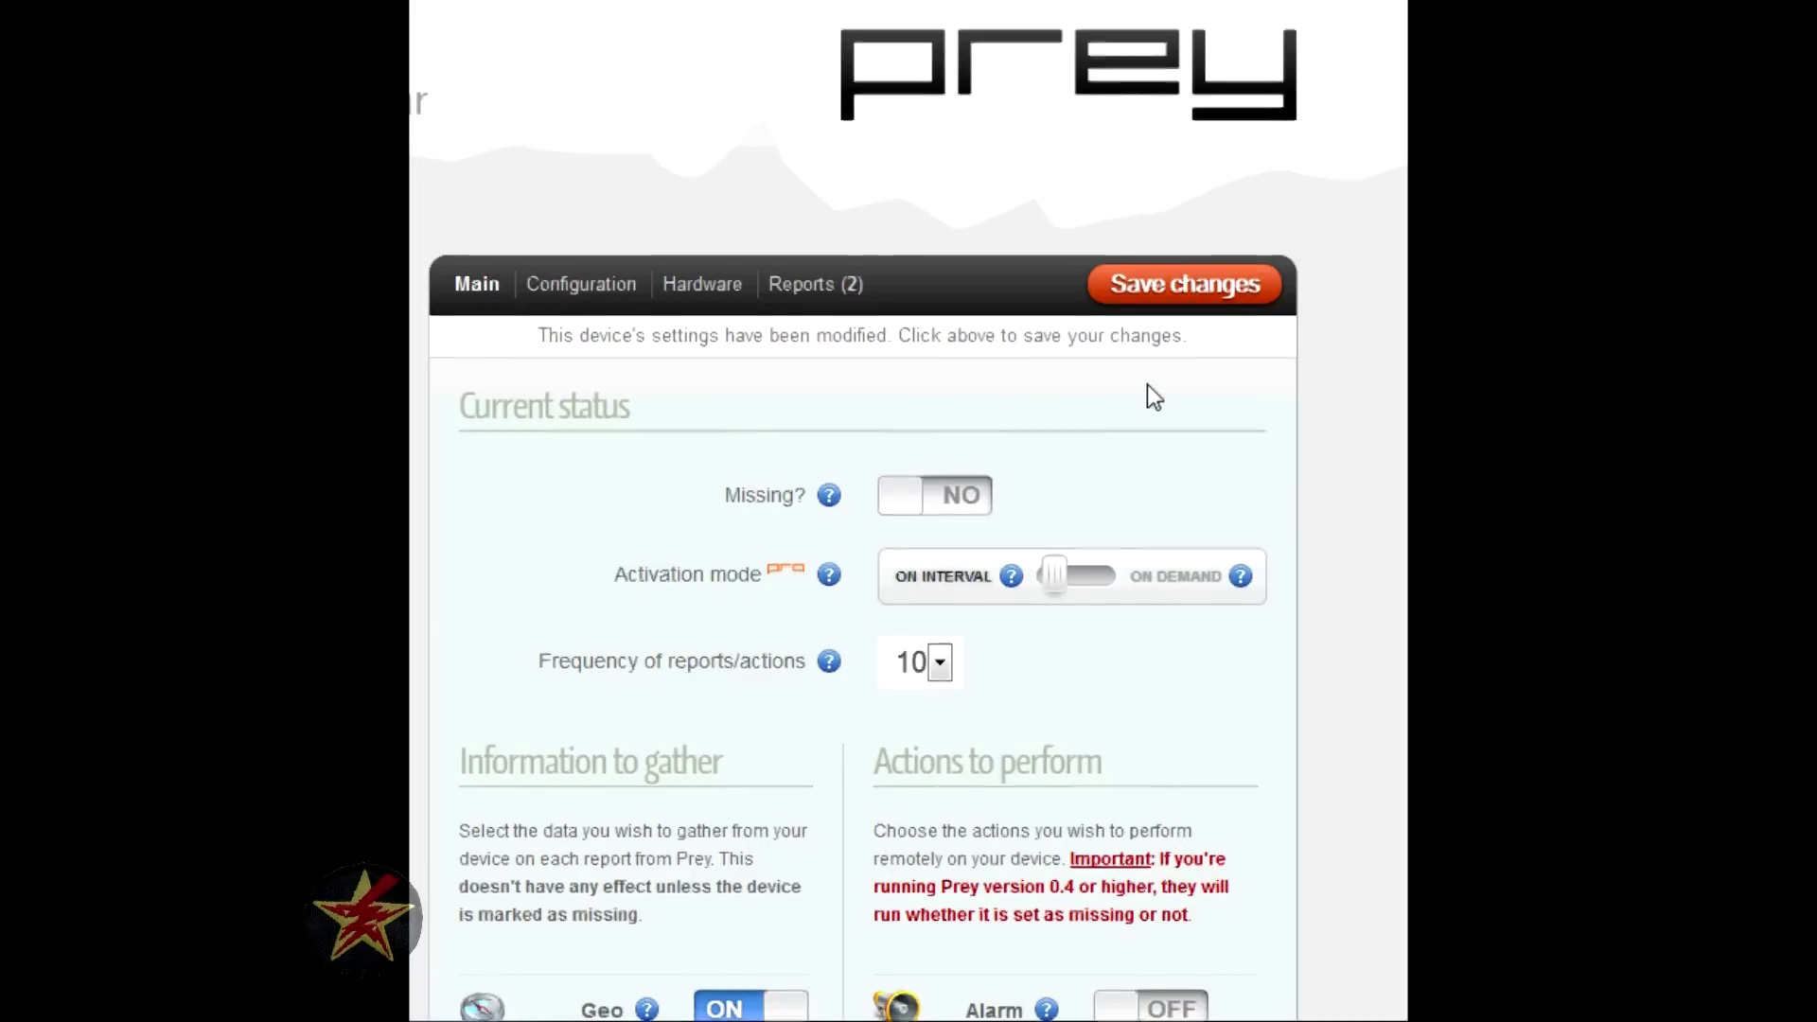
Scroll through Zayl's Main settings to review its report-gathering and action options.
scroll(1183, 374, down, 2)
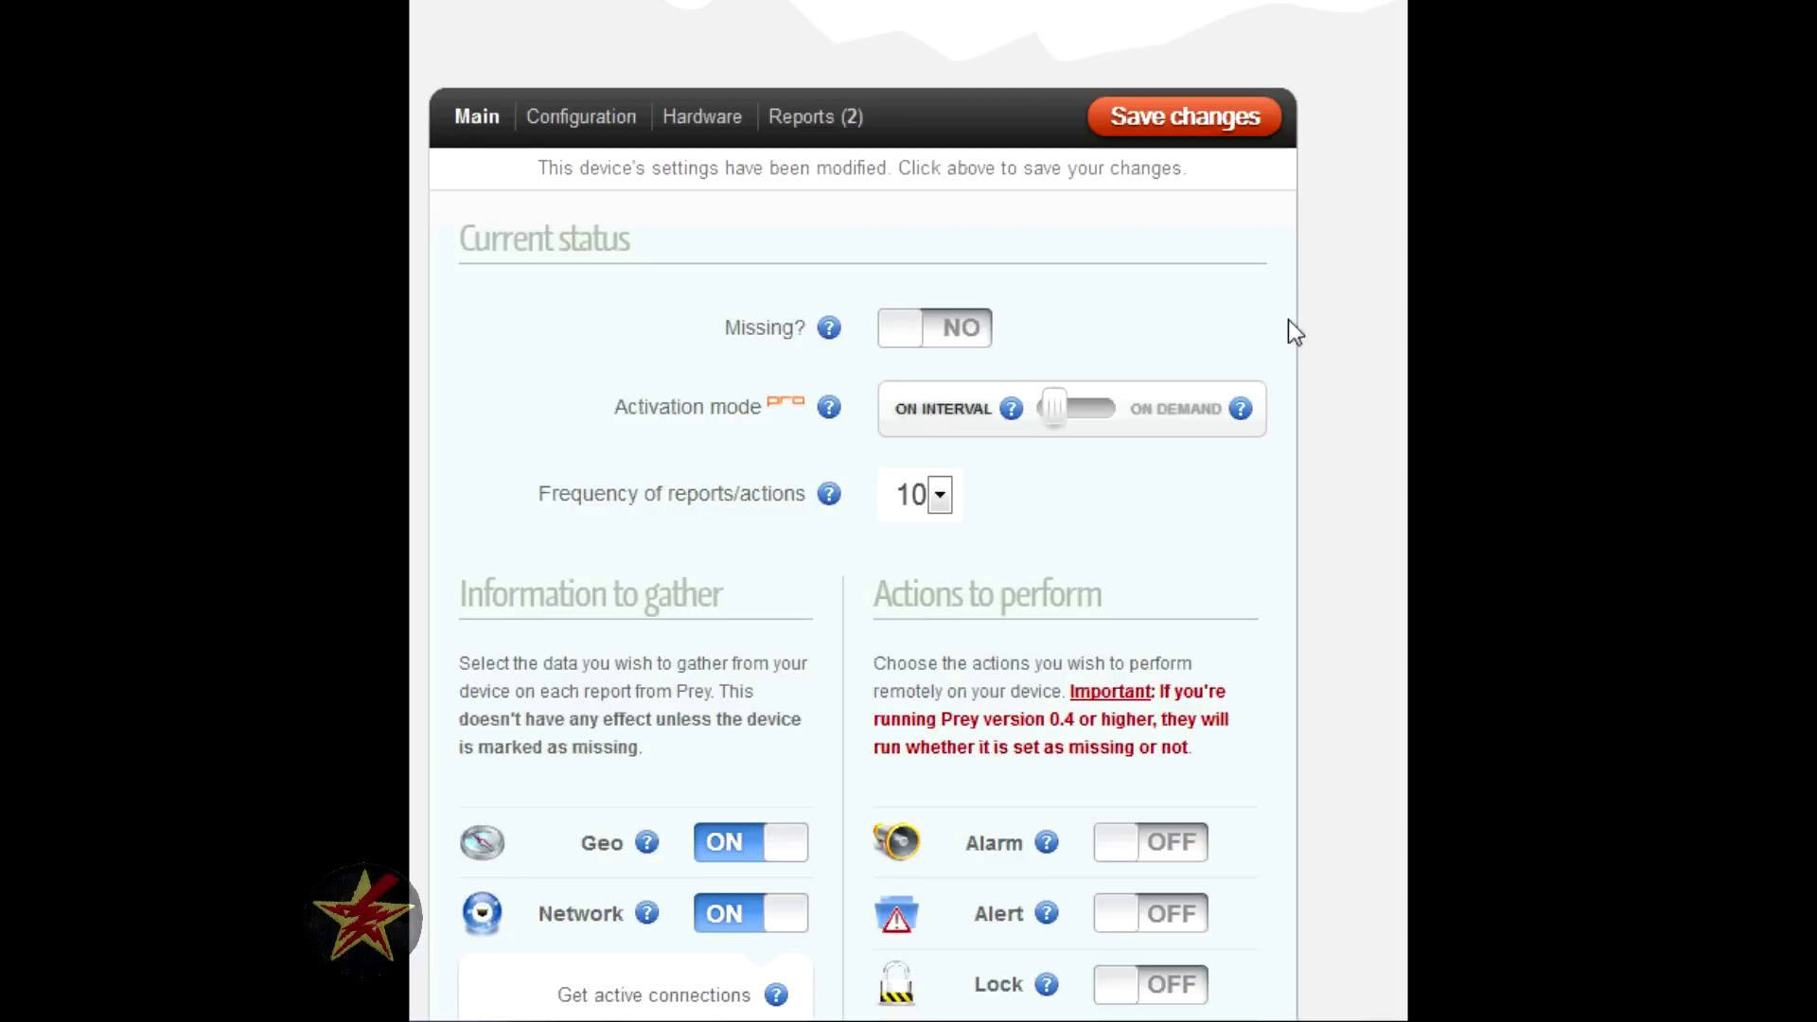
scroll(1291, 333, down, 2)
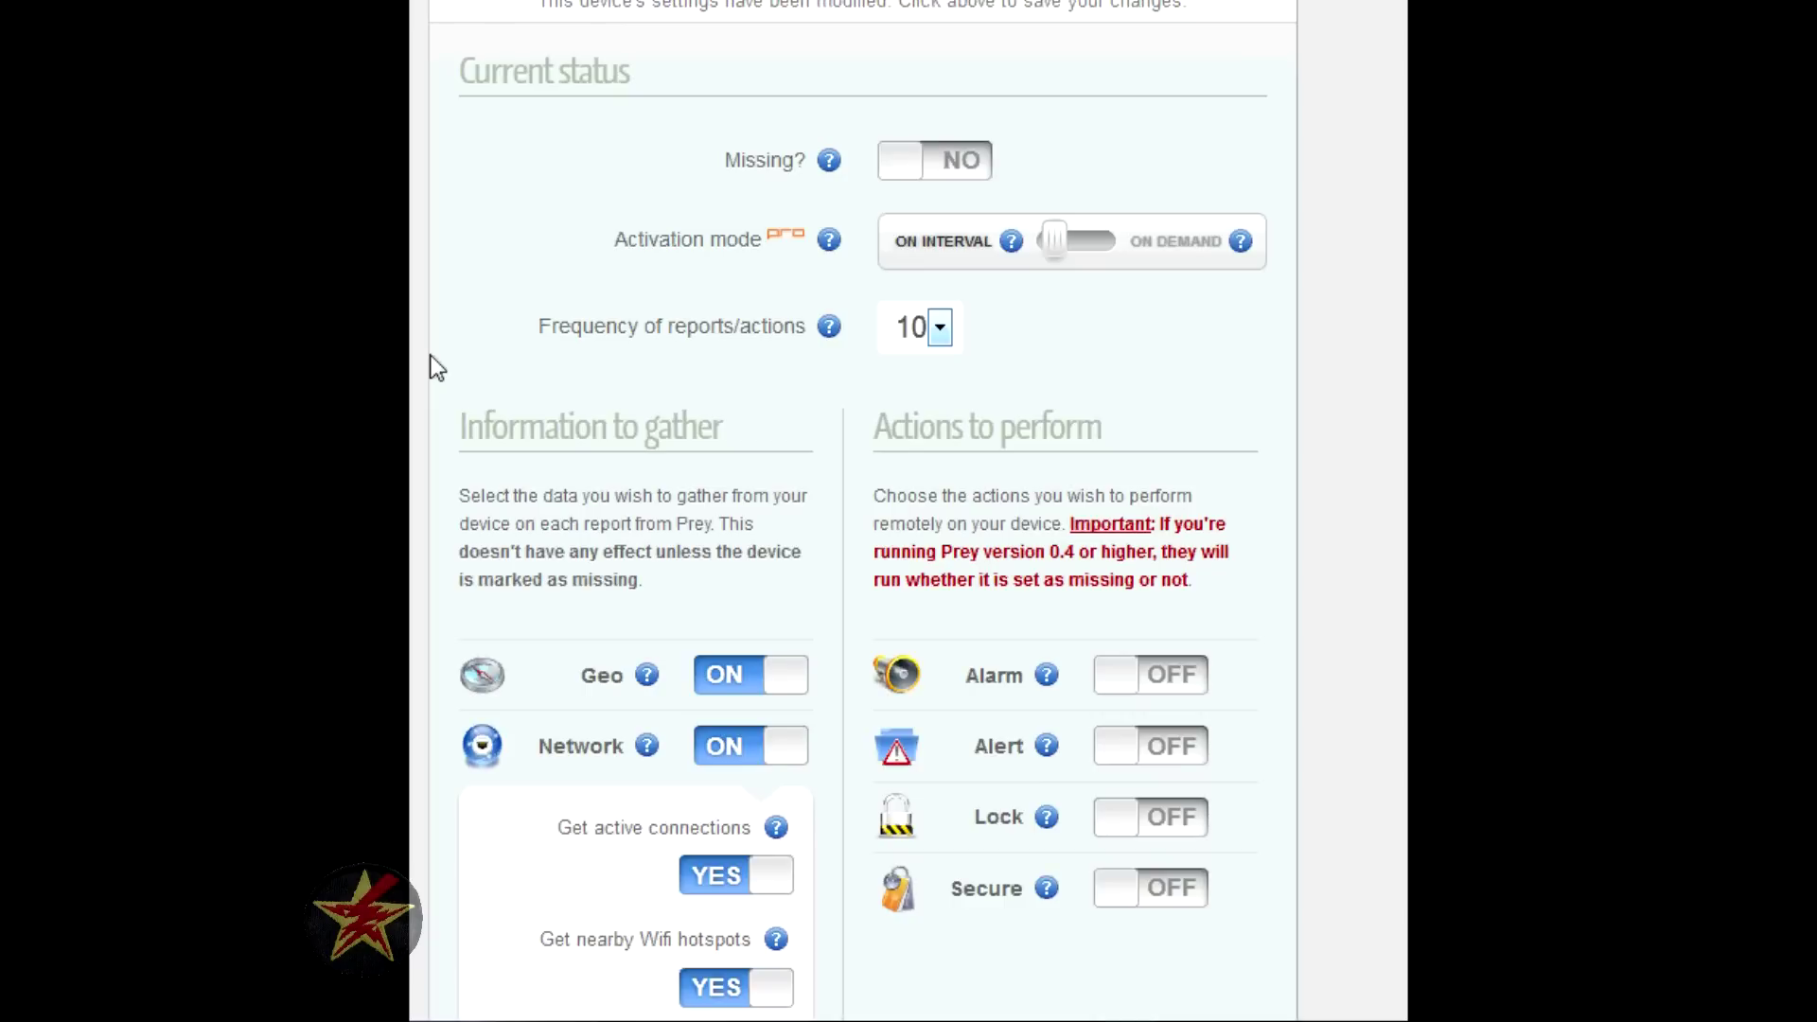
scroll(438, 367, down, 3)
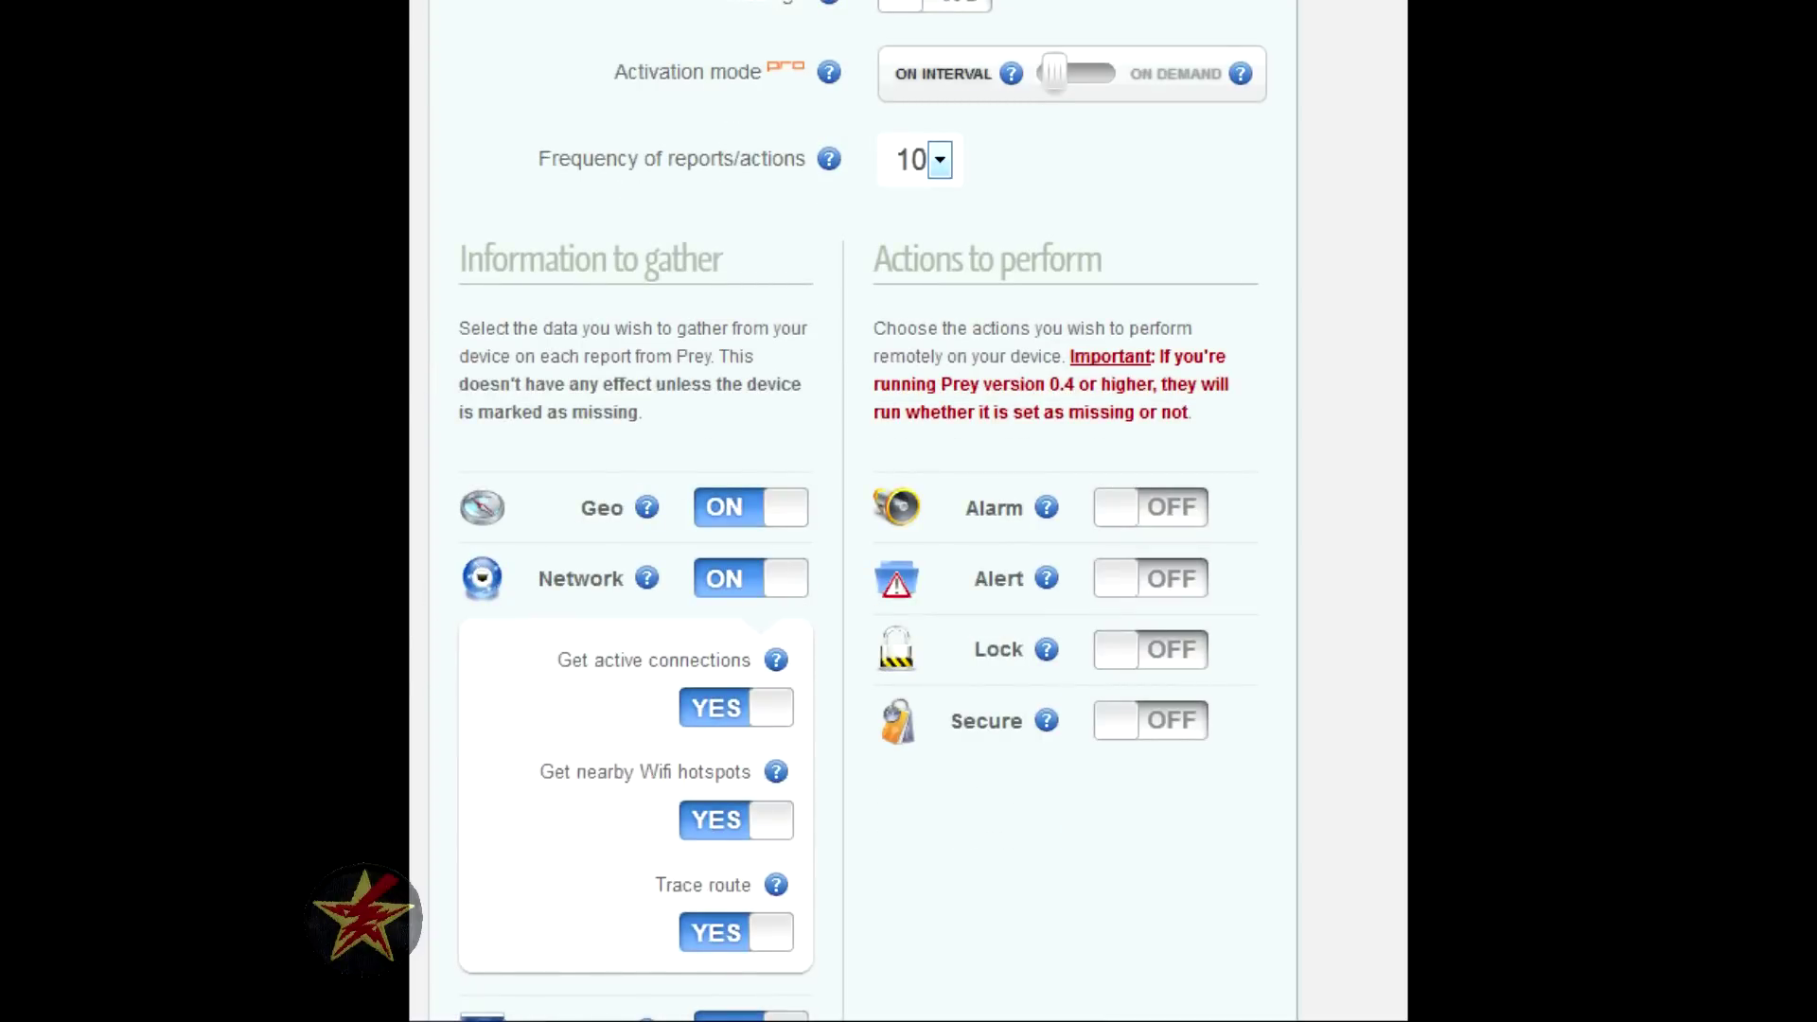
scroll(413, 621, up, 9)
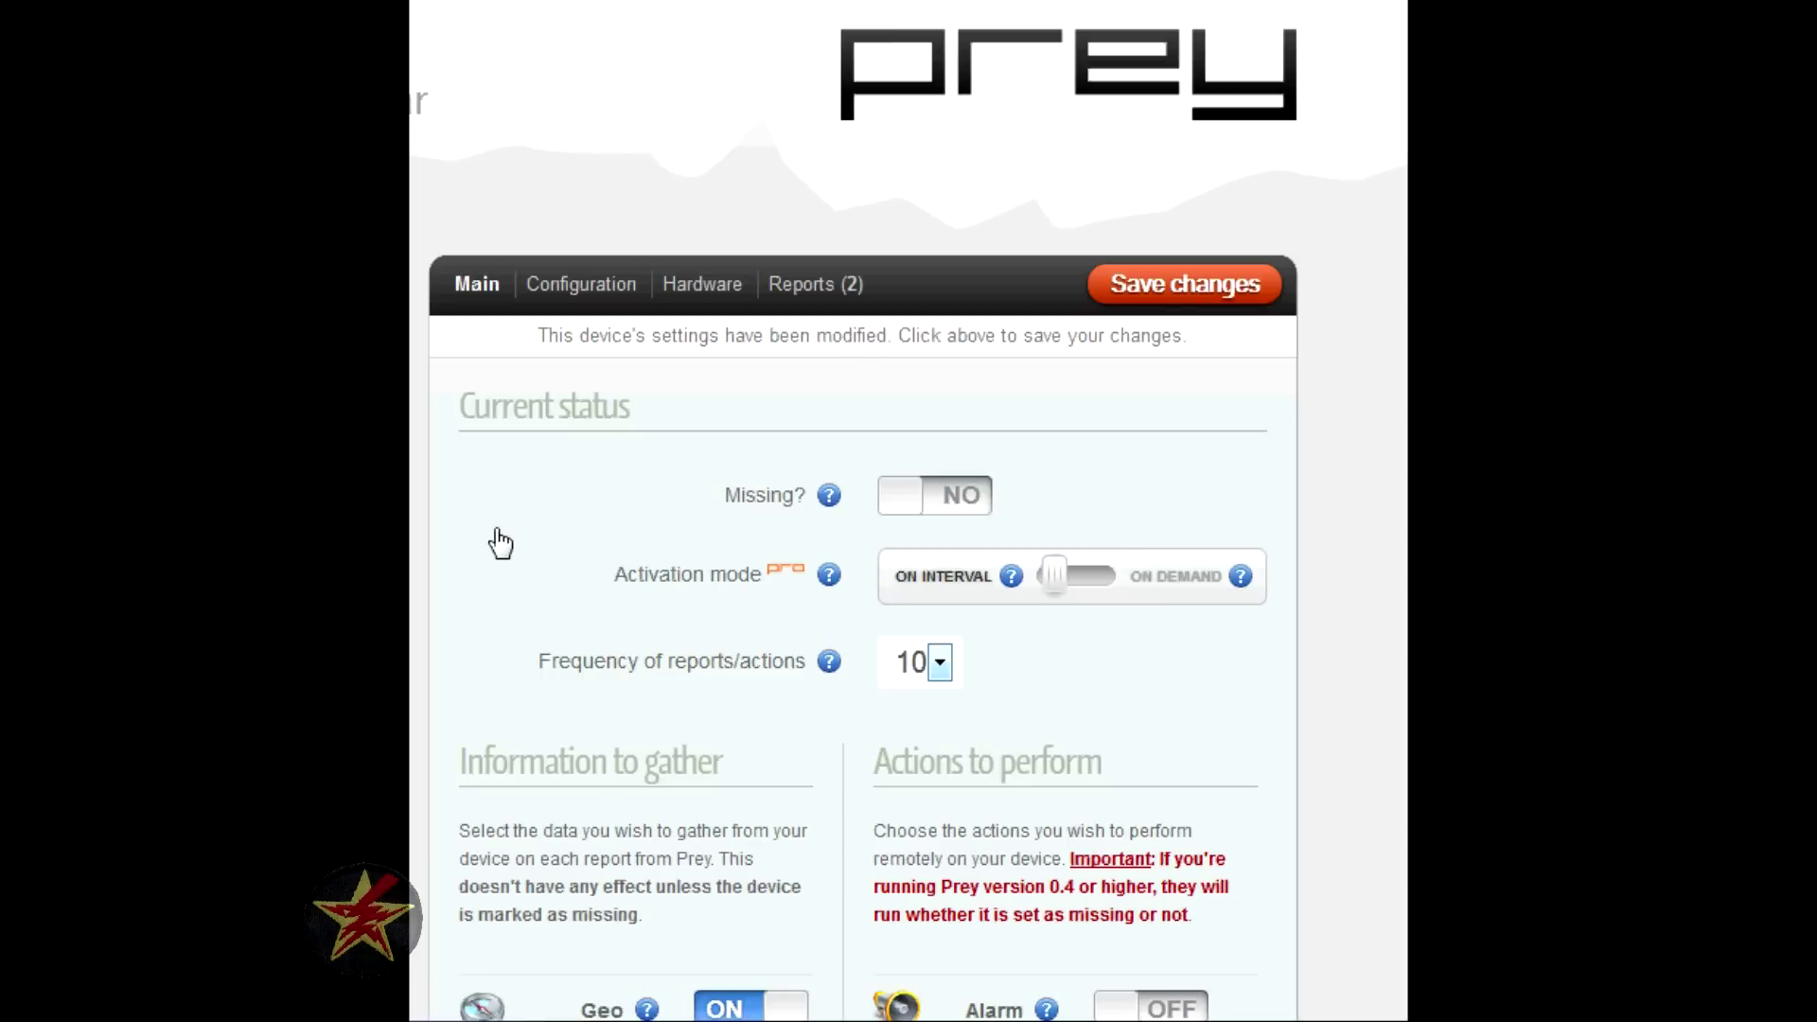
scroll(532, 537, down, 2)
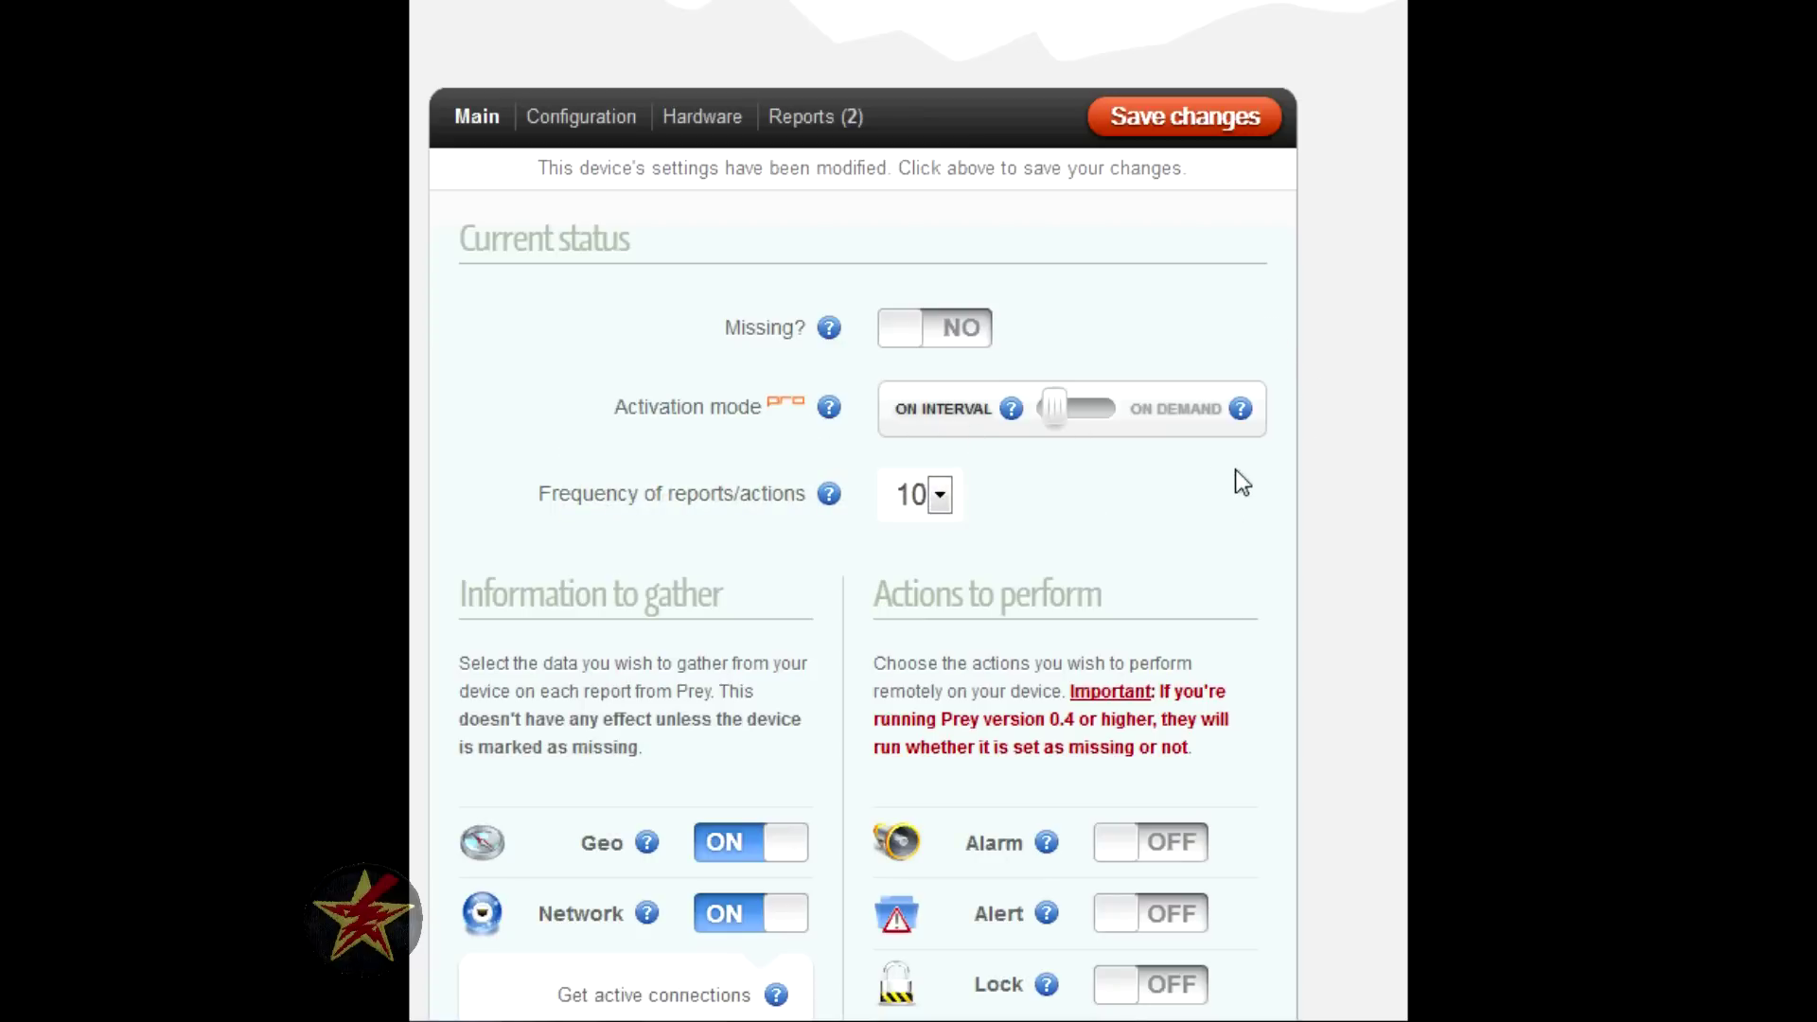
scroll(1224, 478, down, 3)
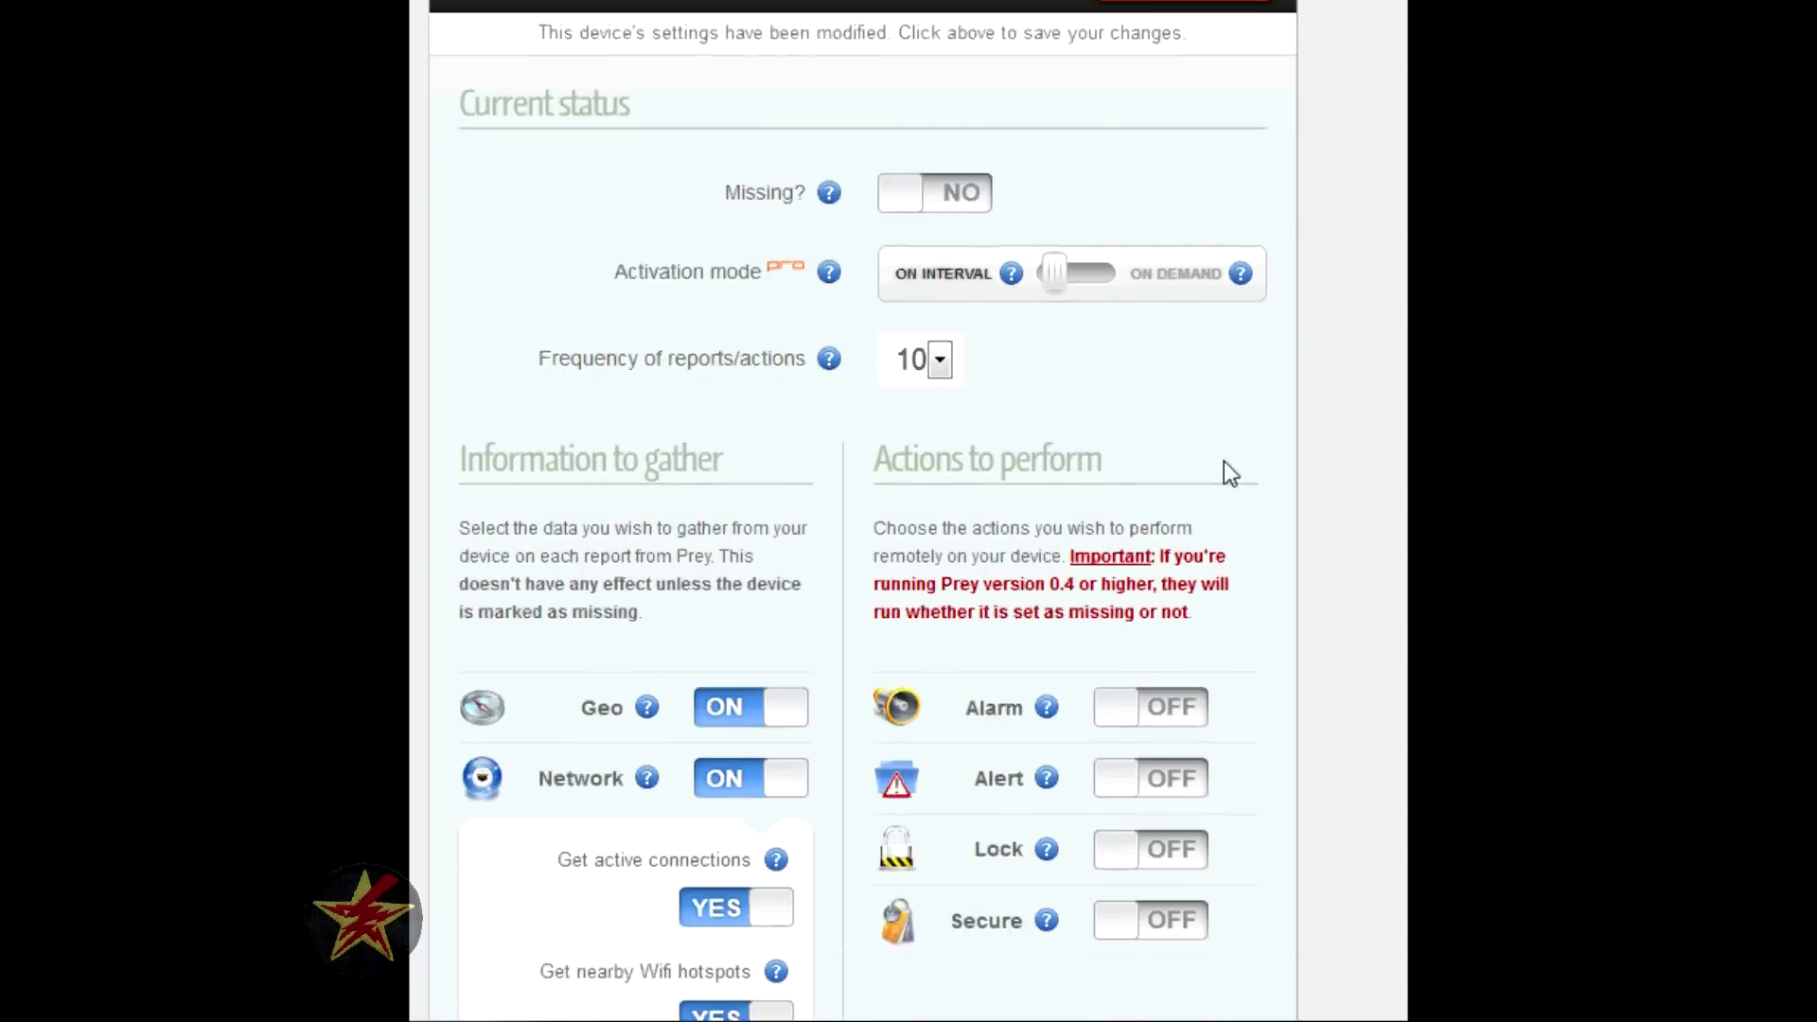
click(940, 328)
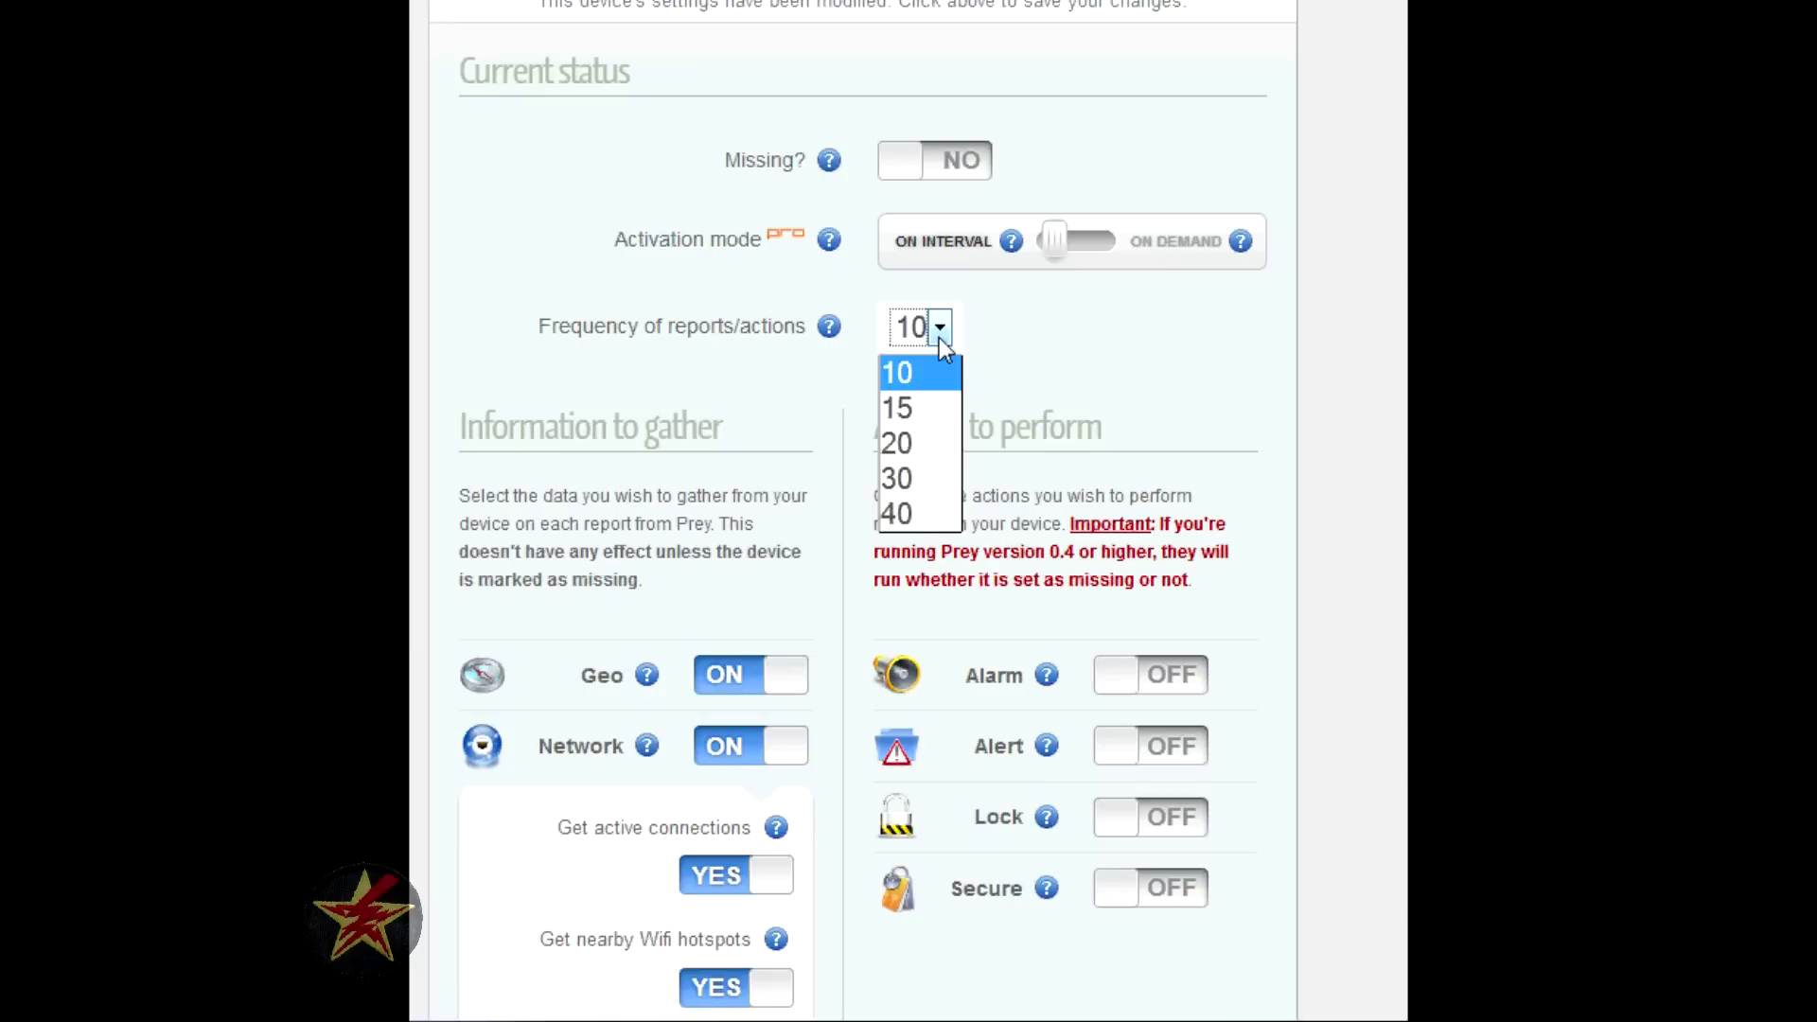
click(1078, 350)
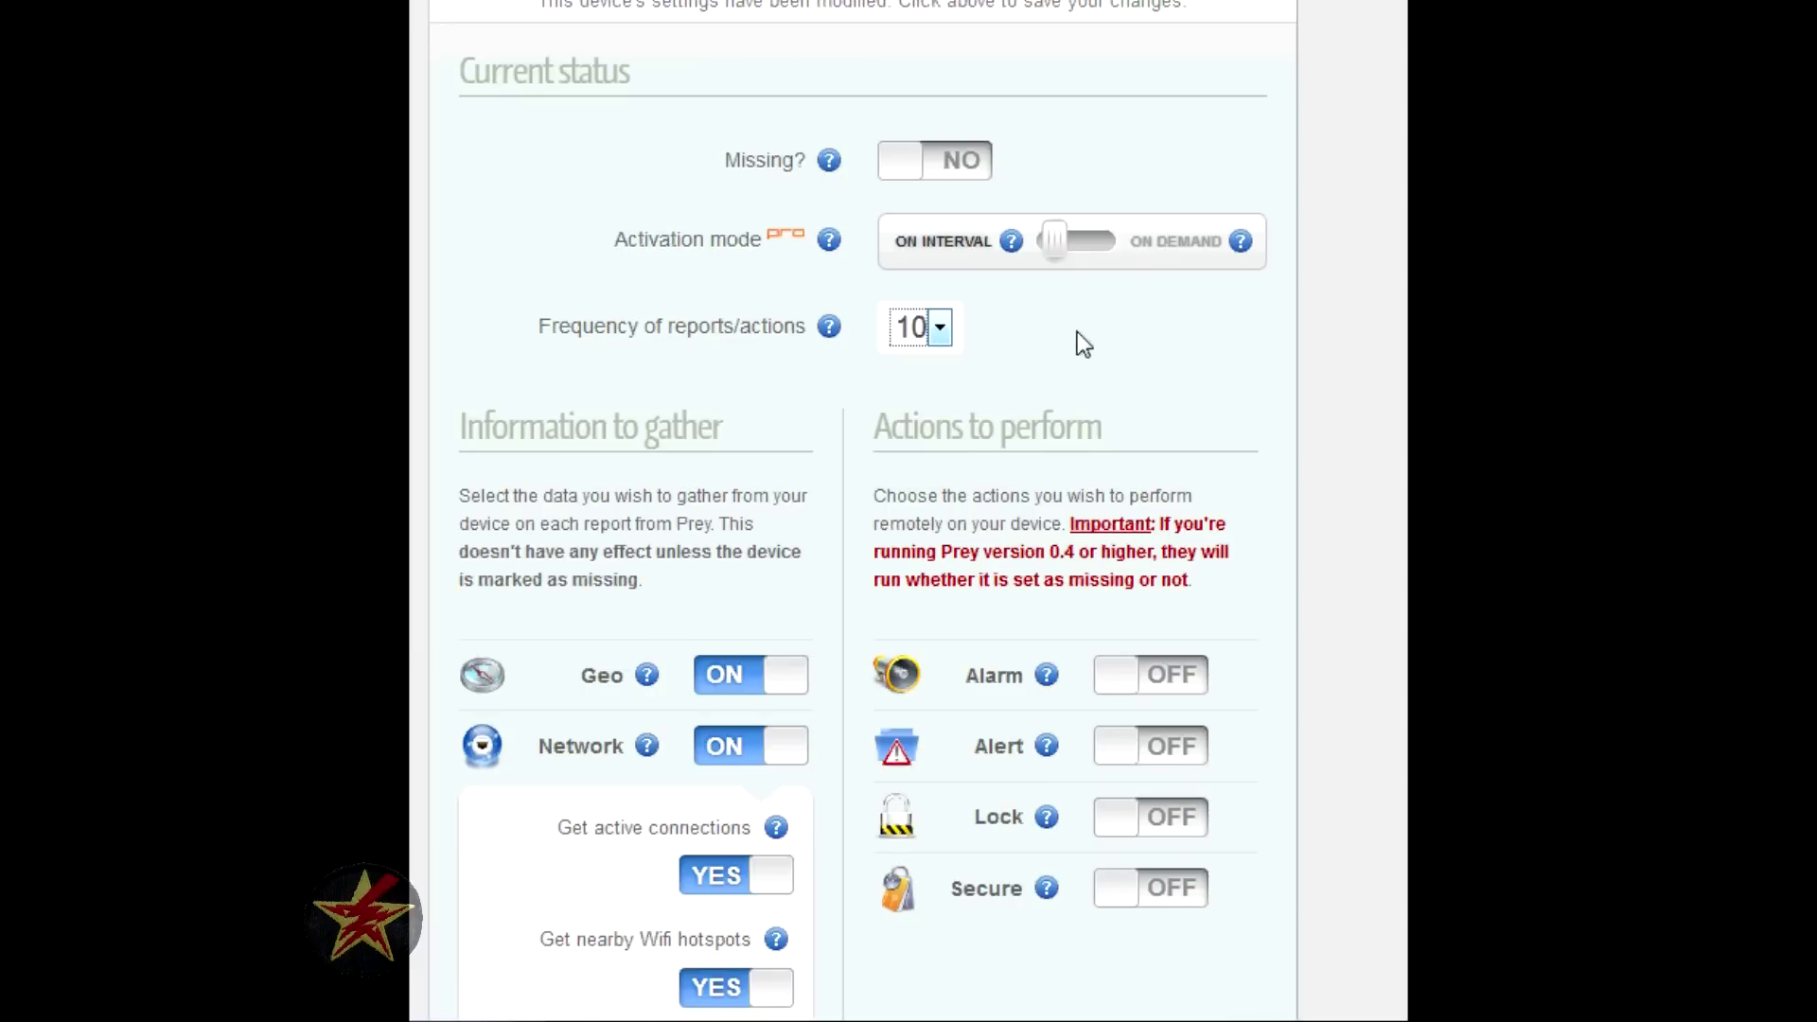
scroll(1344, 378, down, 3)
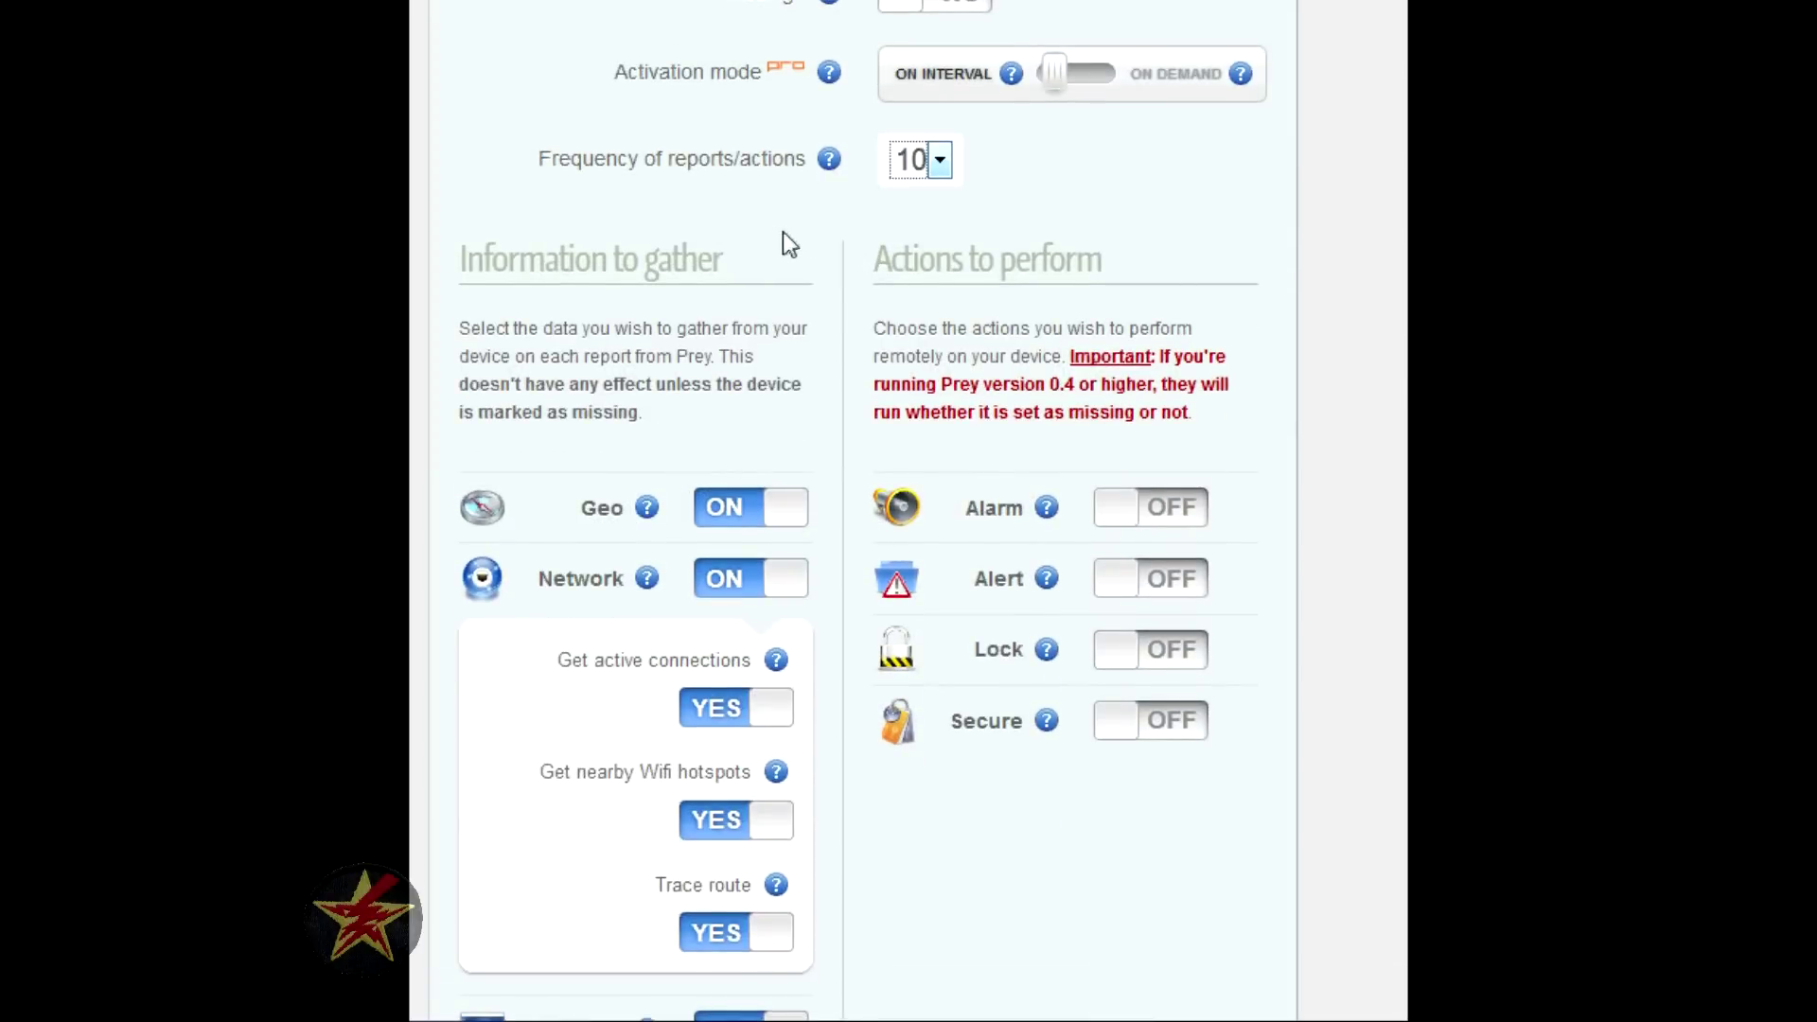
scroll(799, 253, down, 3)
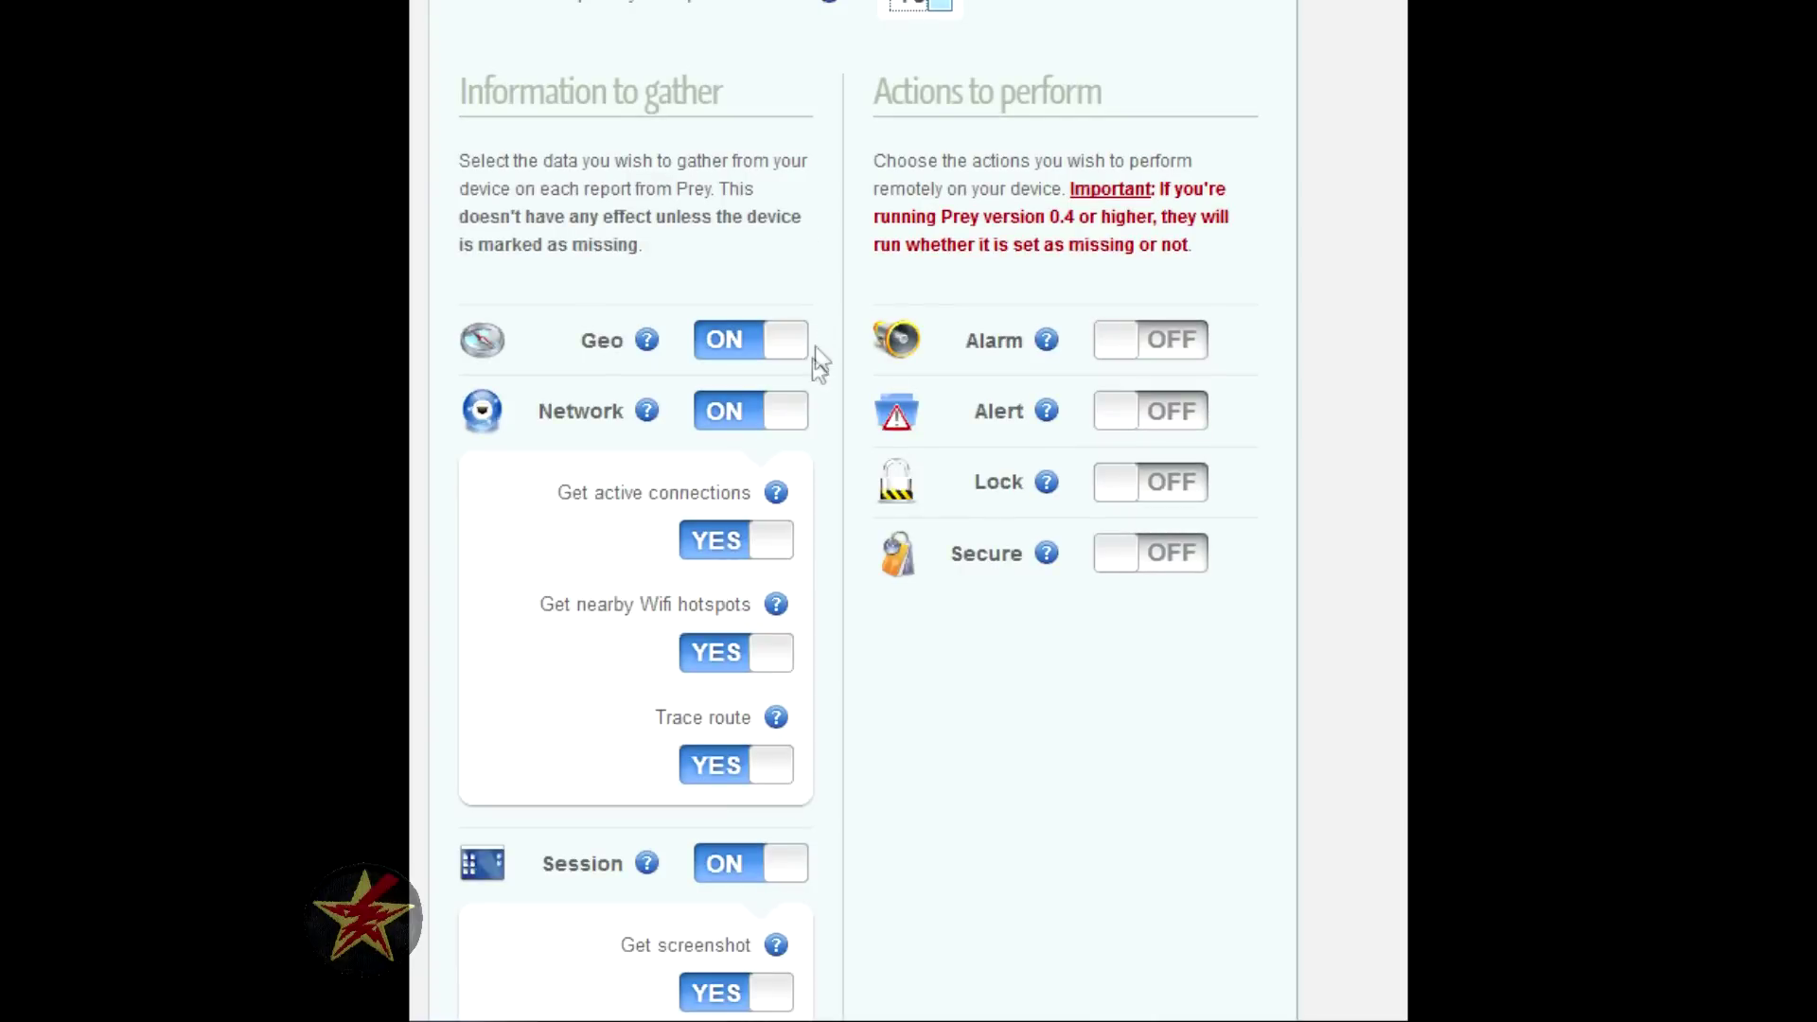
scroll(825, 399, down, 3)
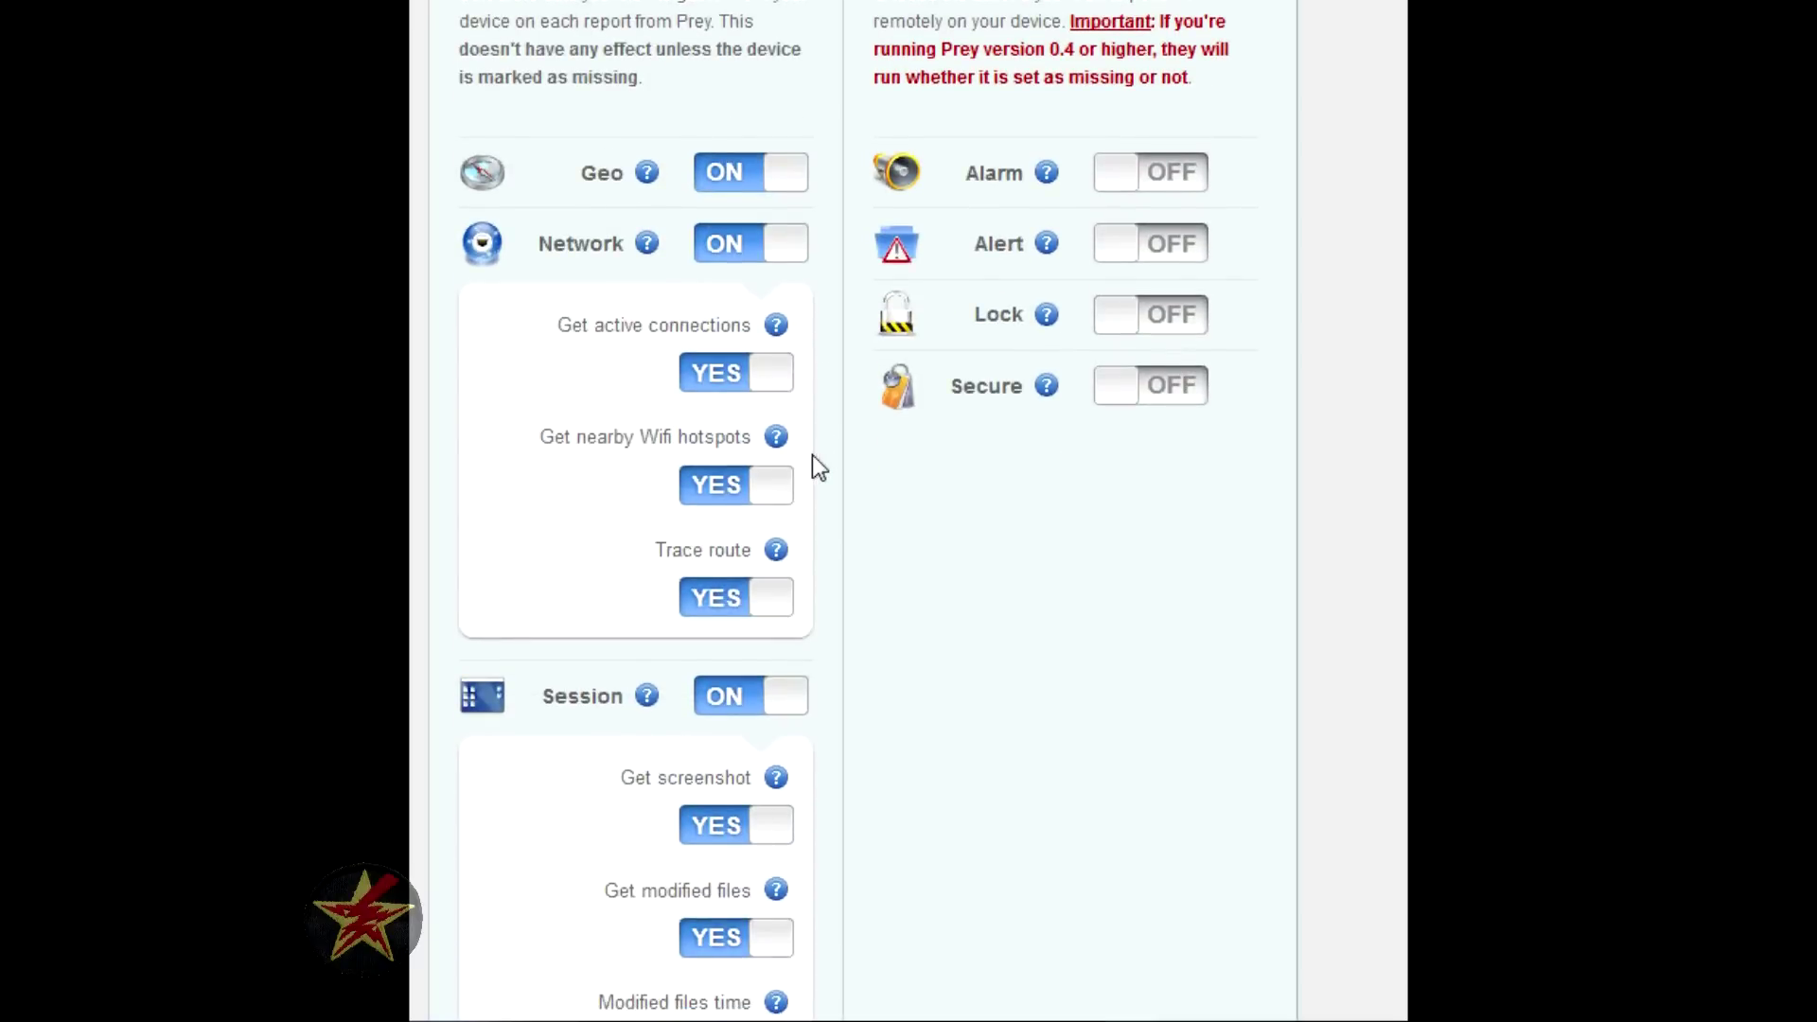
scroll(843, 629, down, 3)
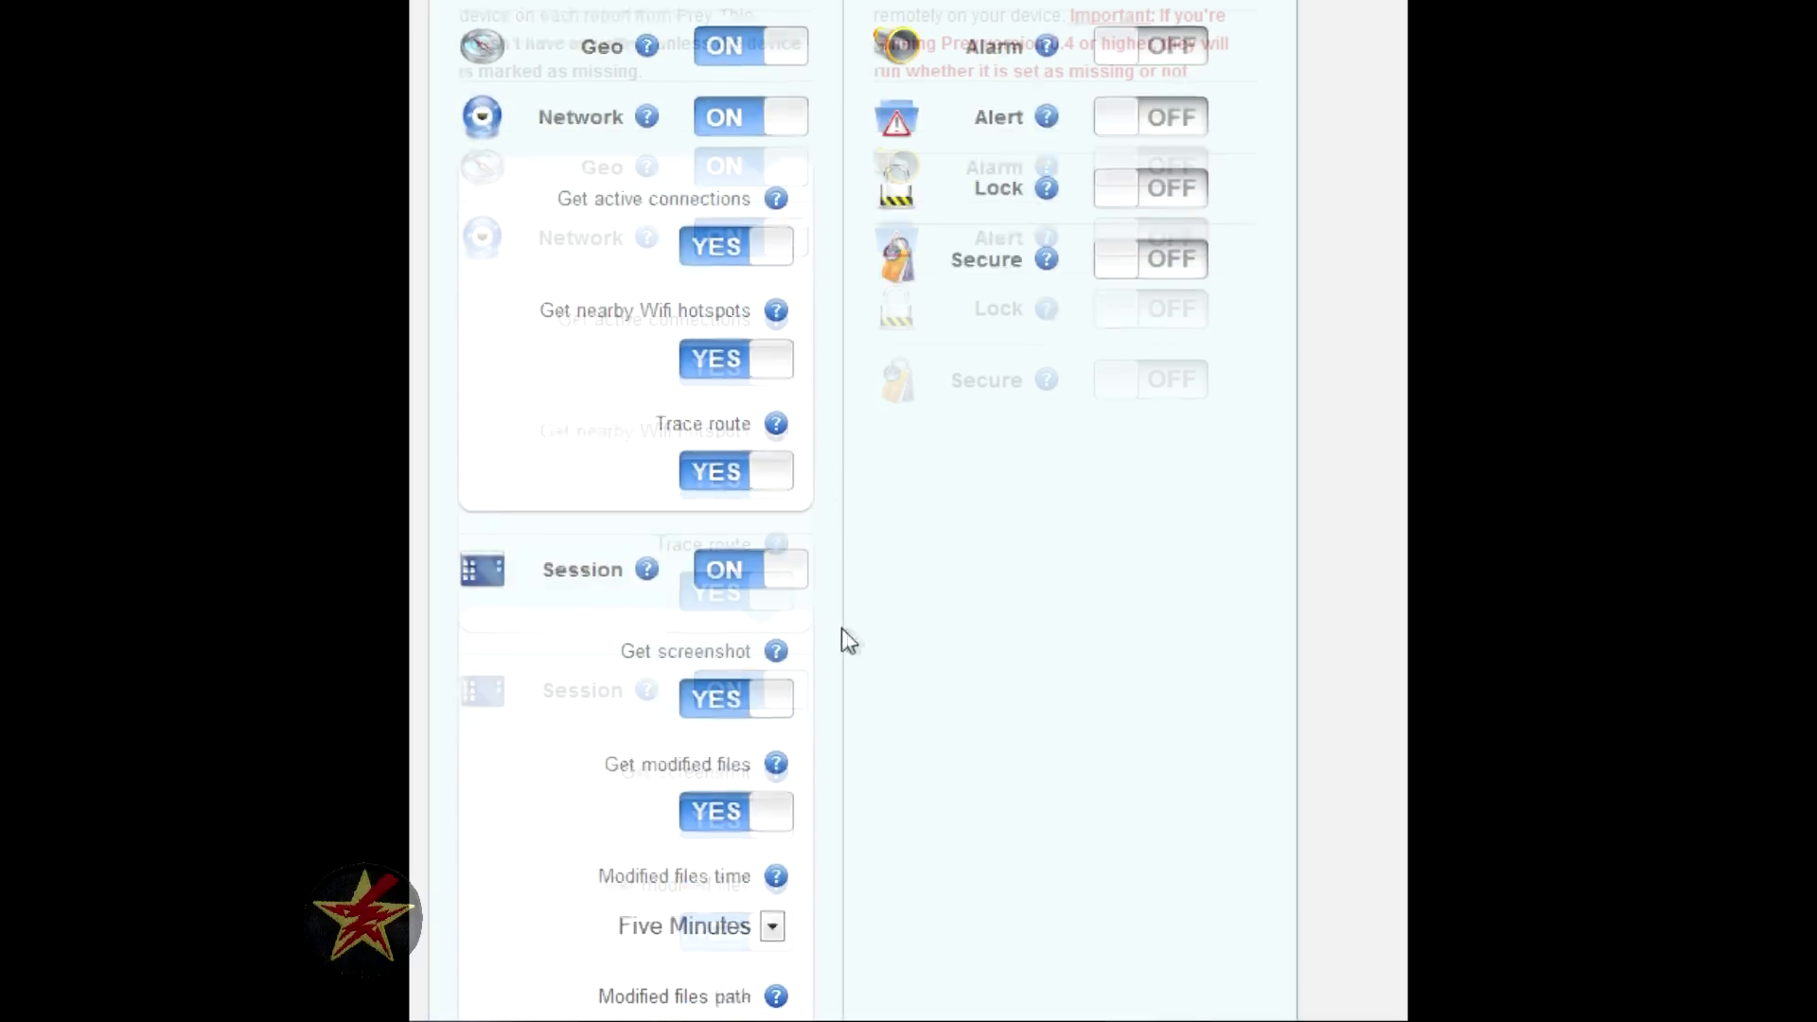
scroll(843, 599, down, 3)
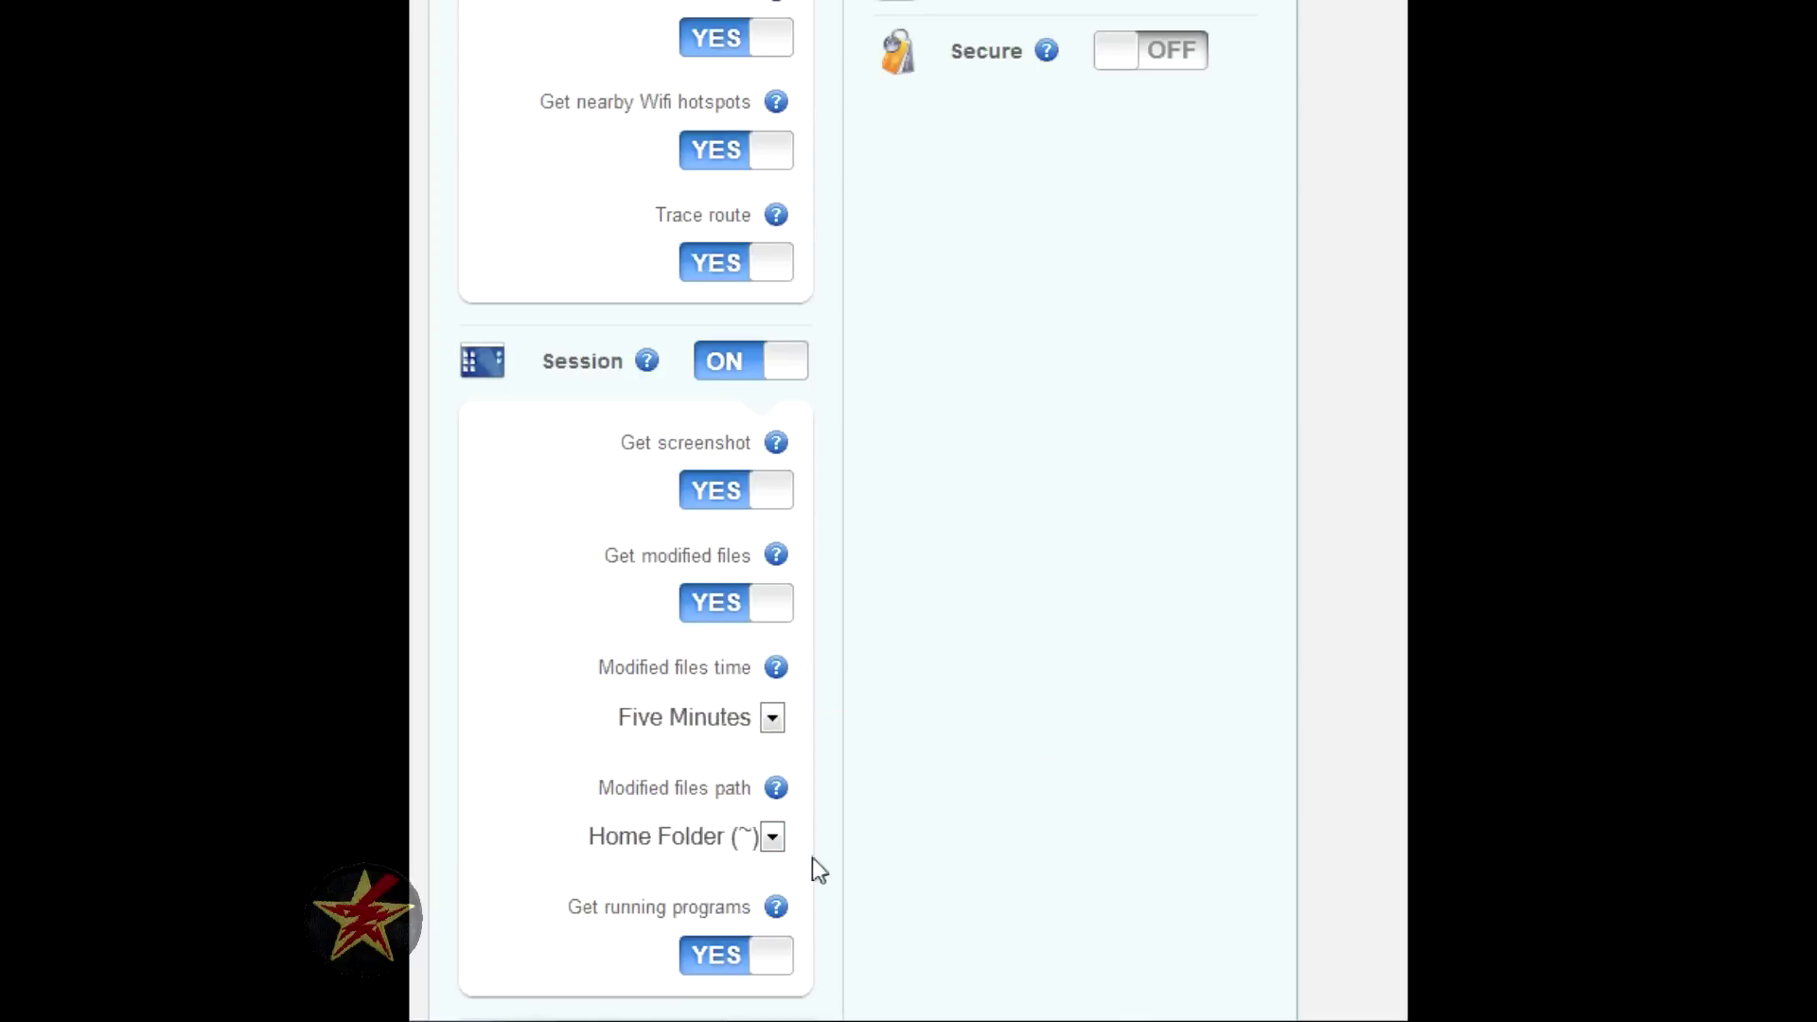
scroll(812, 858, up, 6)
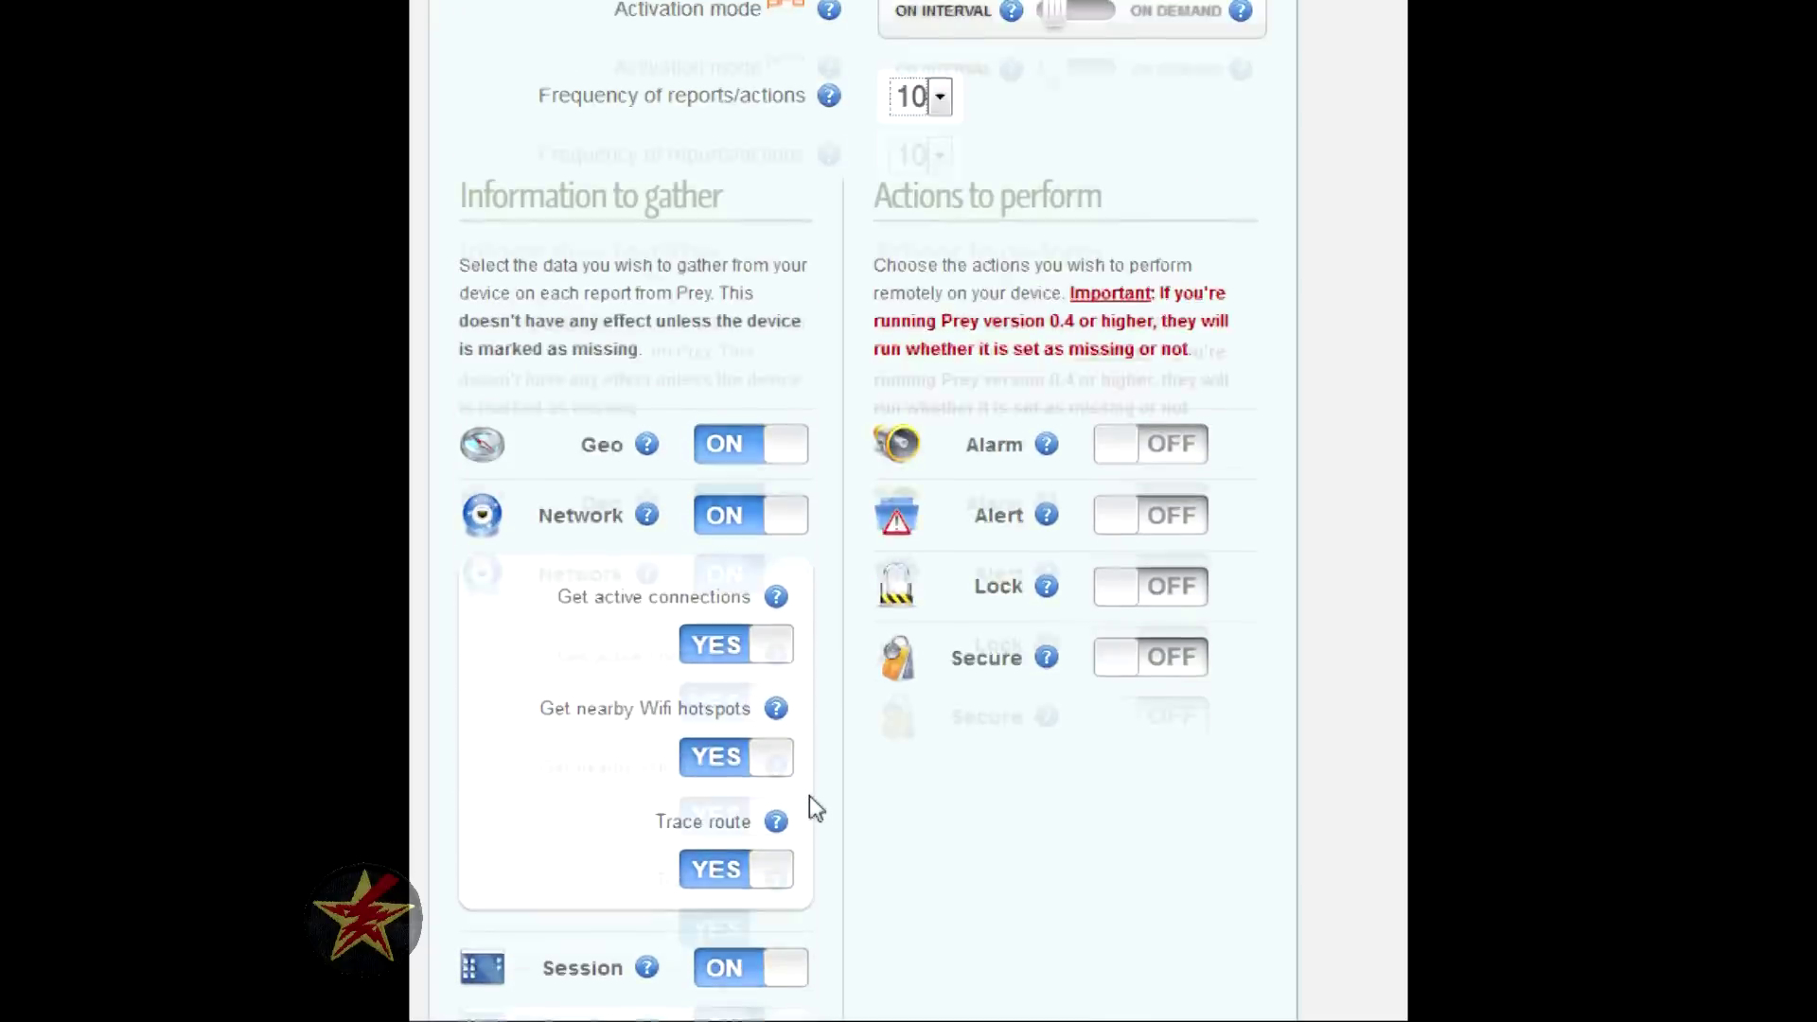
scroll(809, 795, up, 4)
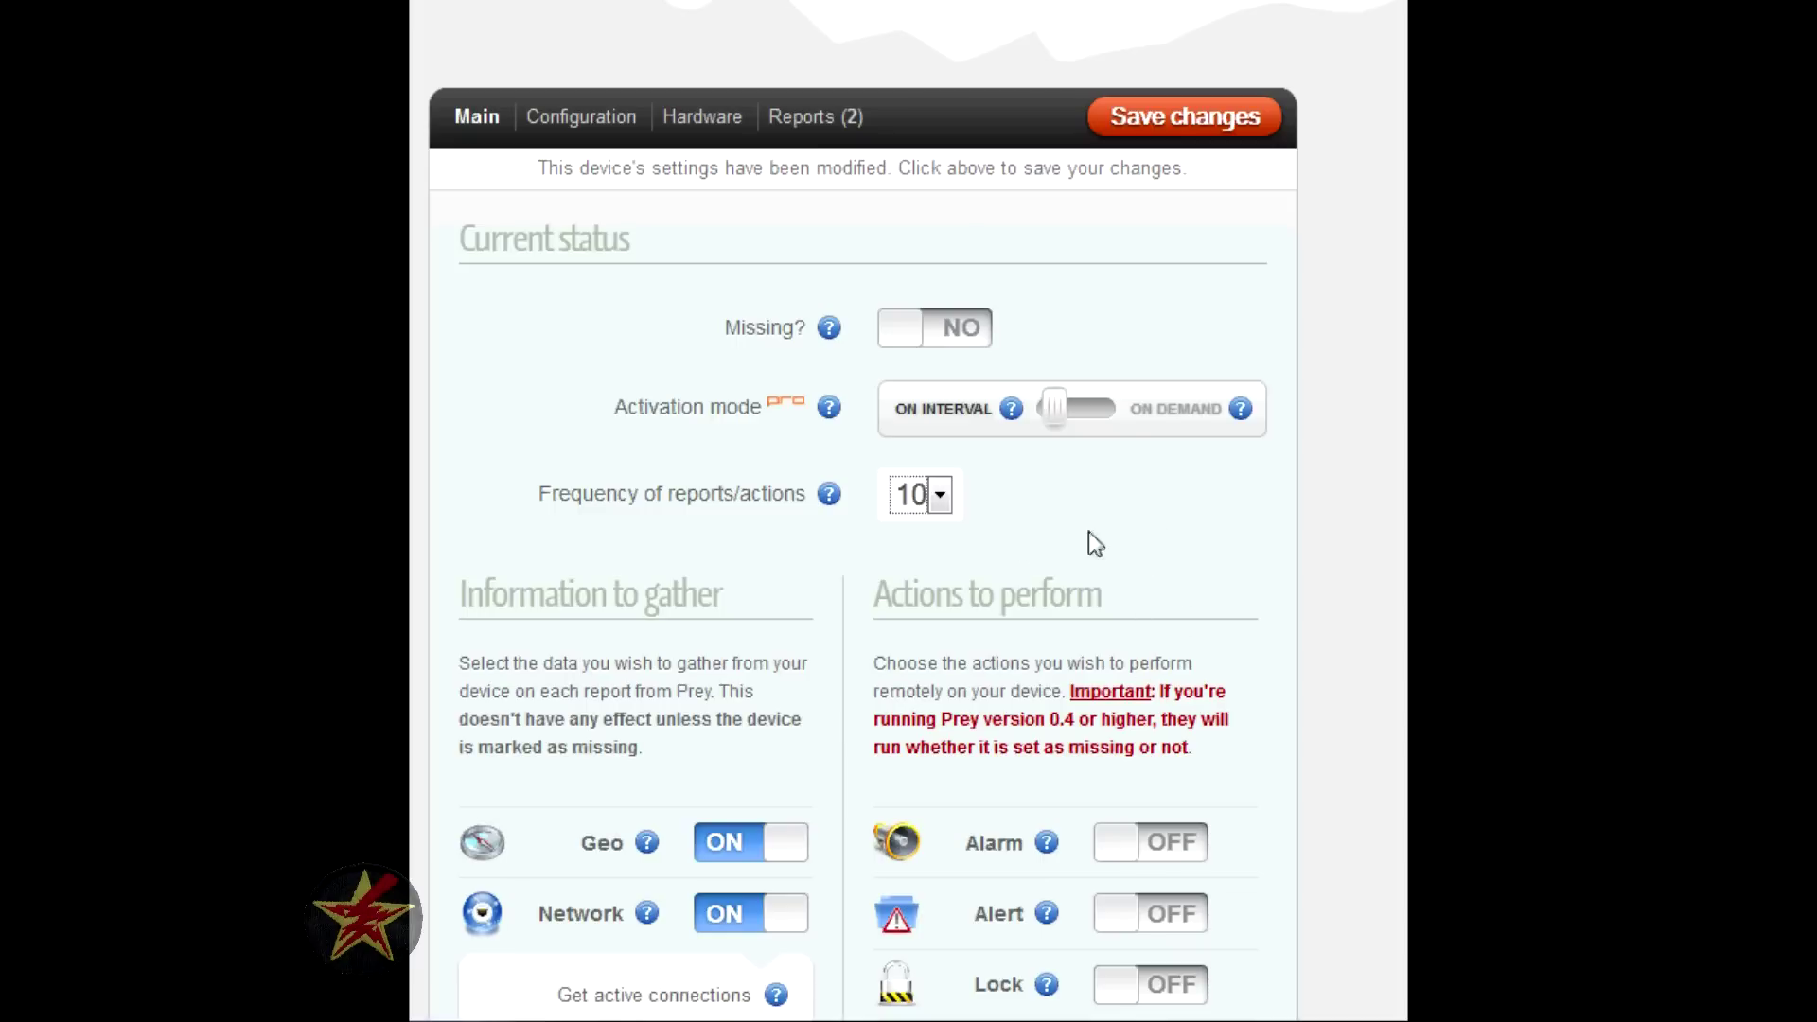
Switch Zayl's Alert action ON to reveal its stolen-computer alert message.
click(1221, 562)
scroll(1230, 554, down, 2)
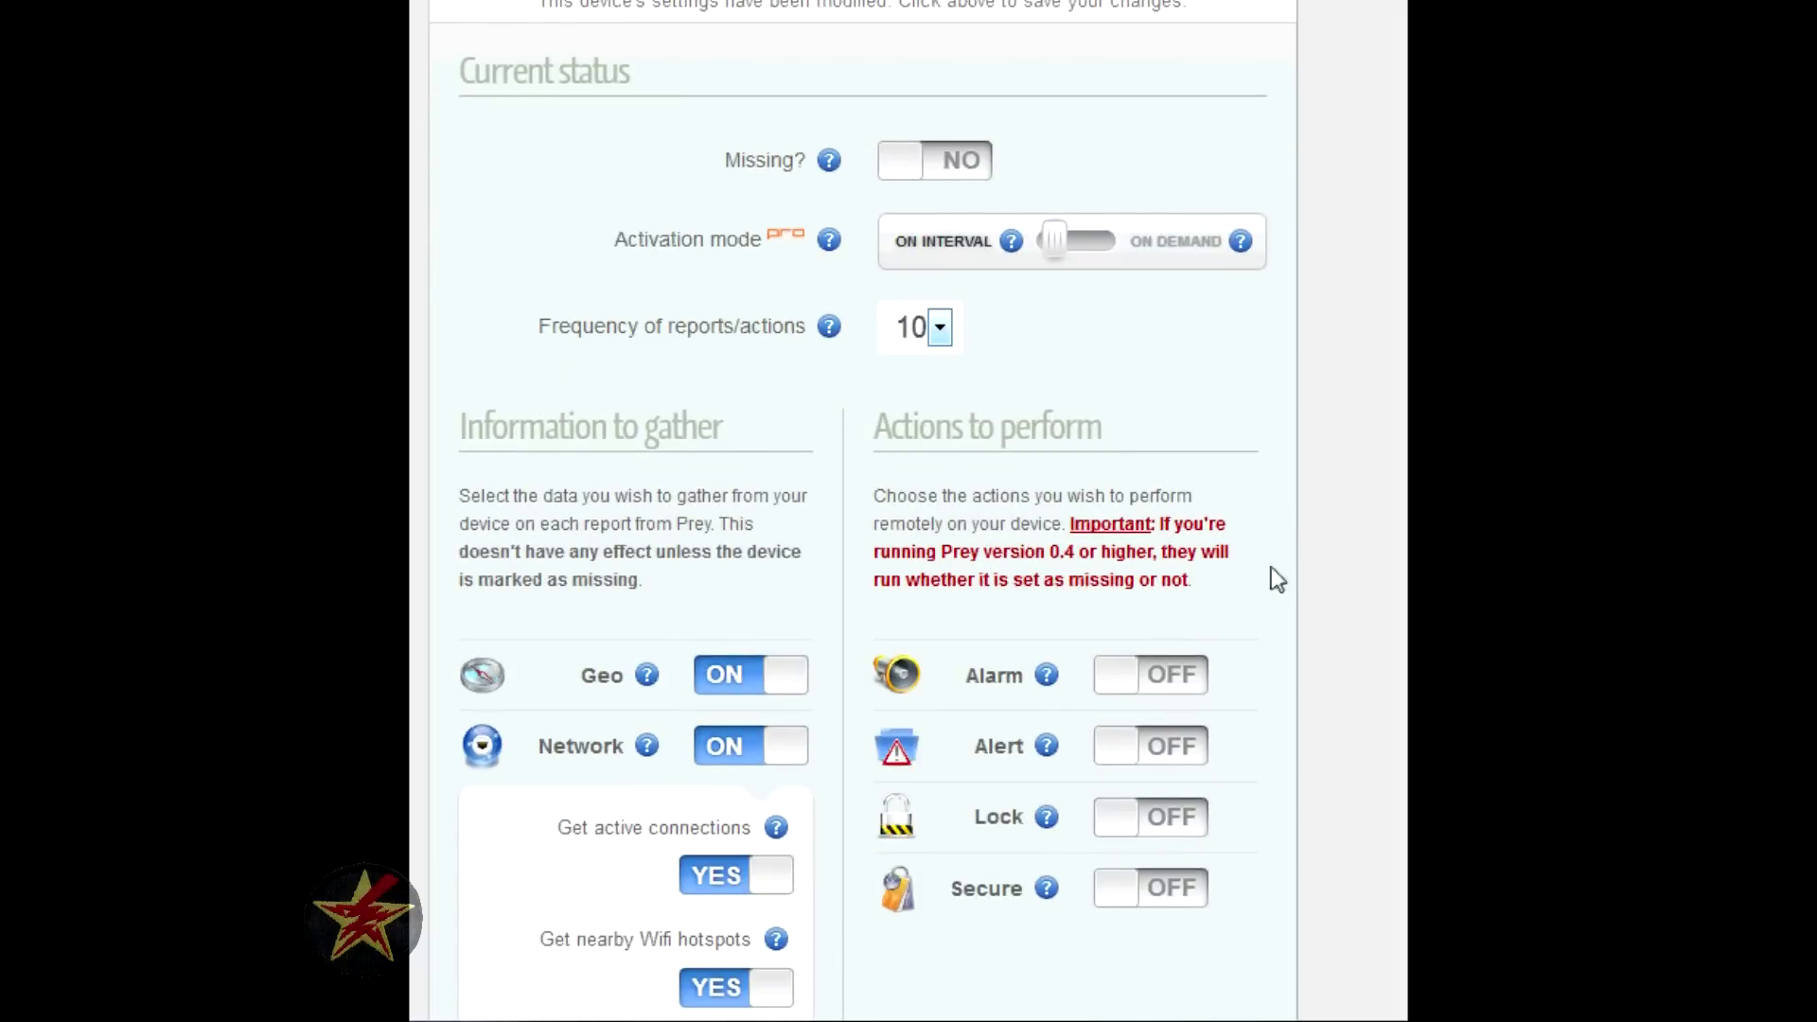
scroll(1231, 535, down, 2)
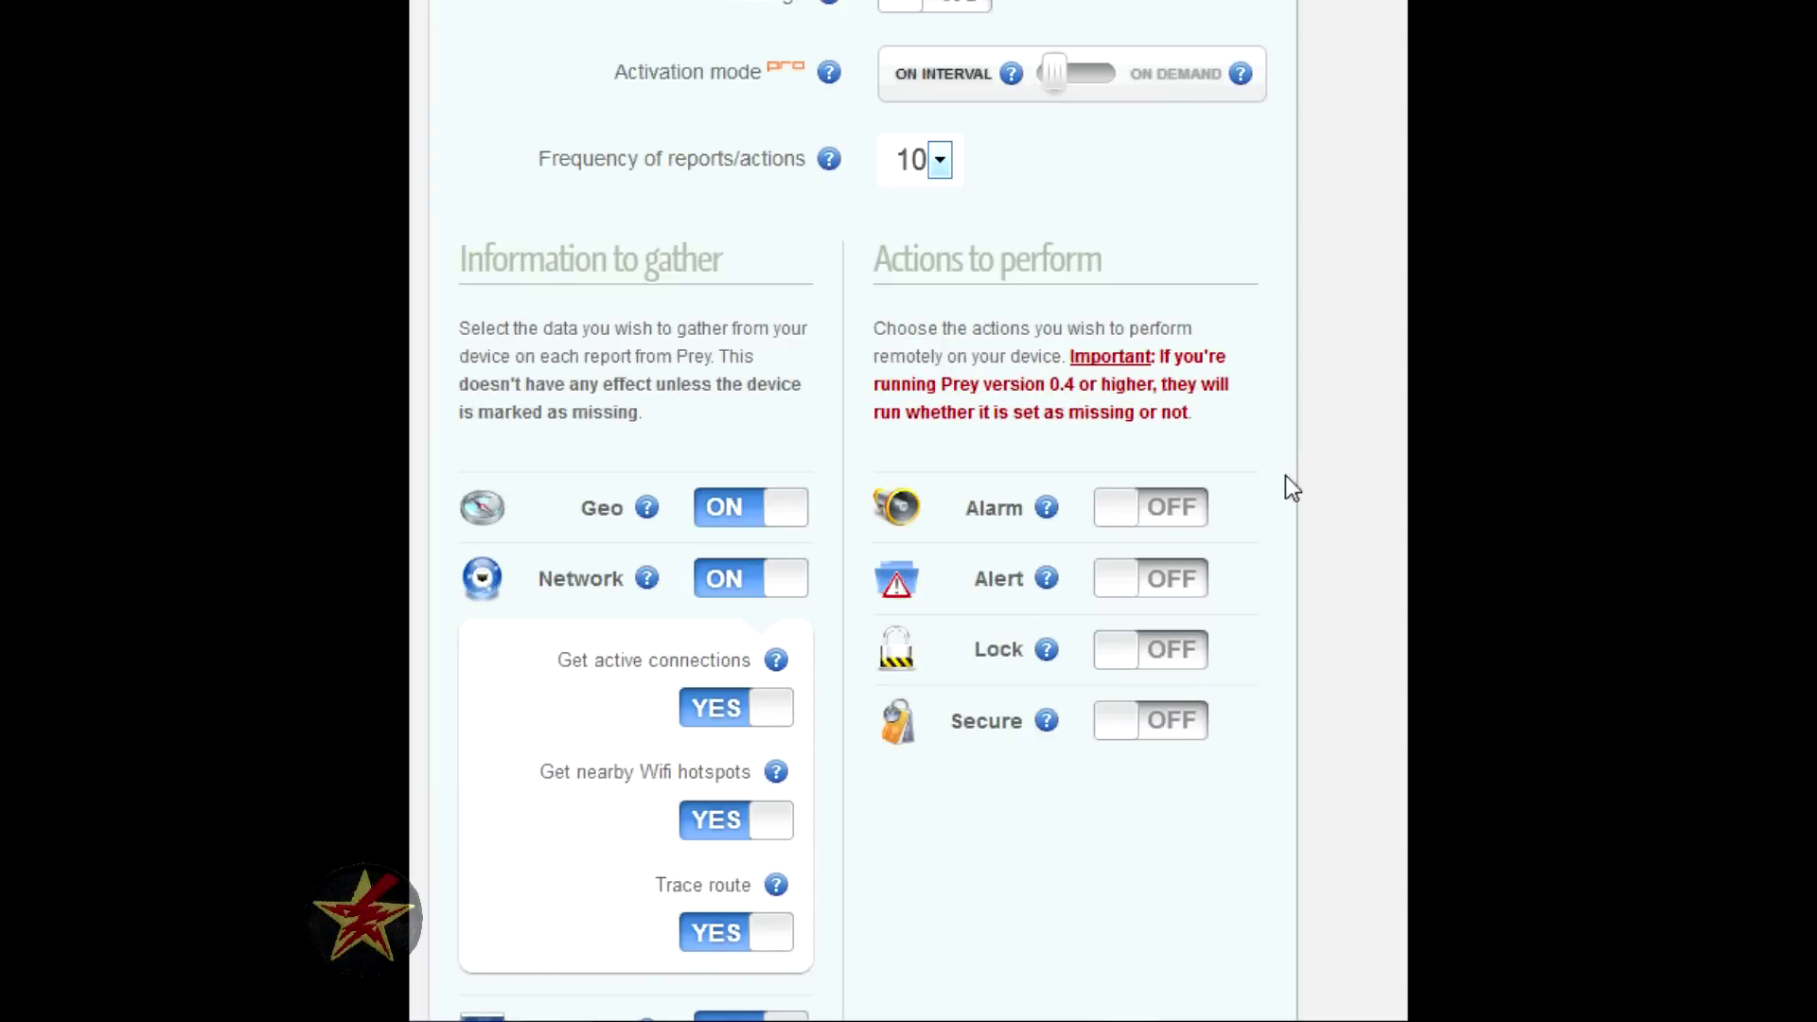
scroll(1282, 464, down, 2)
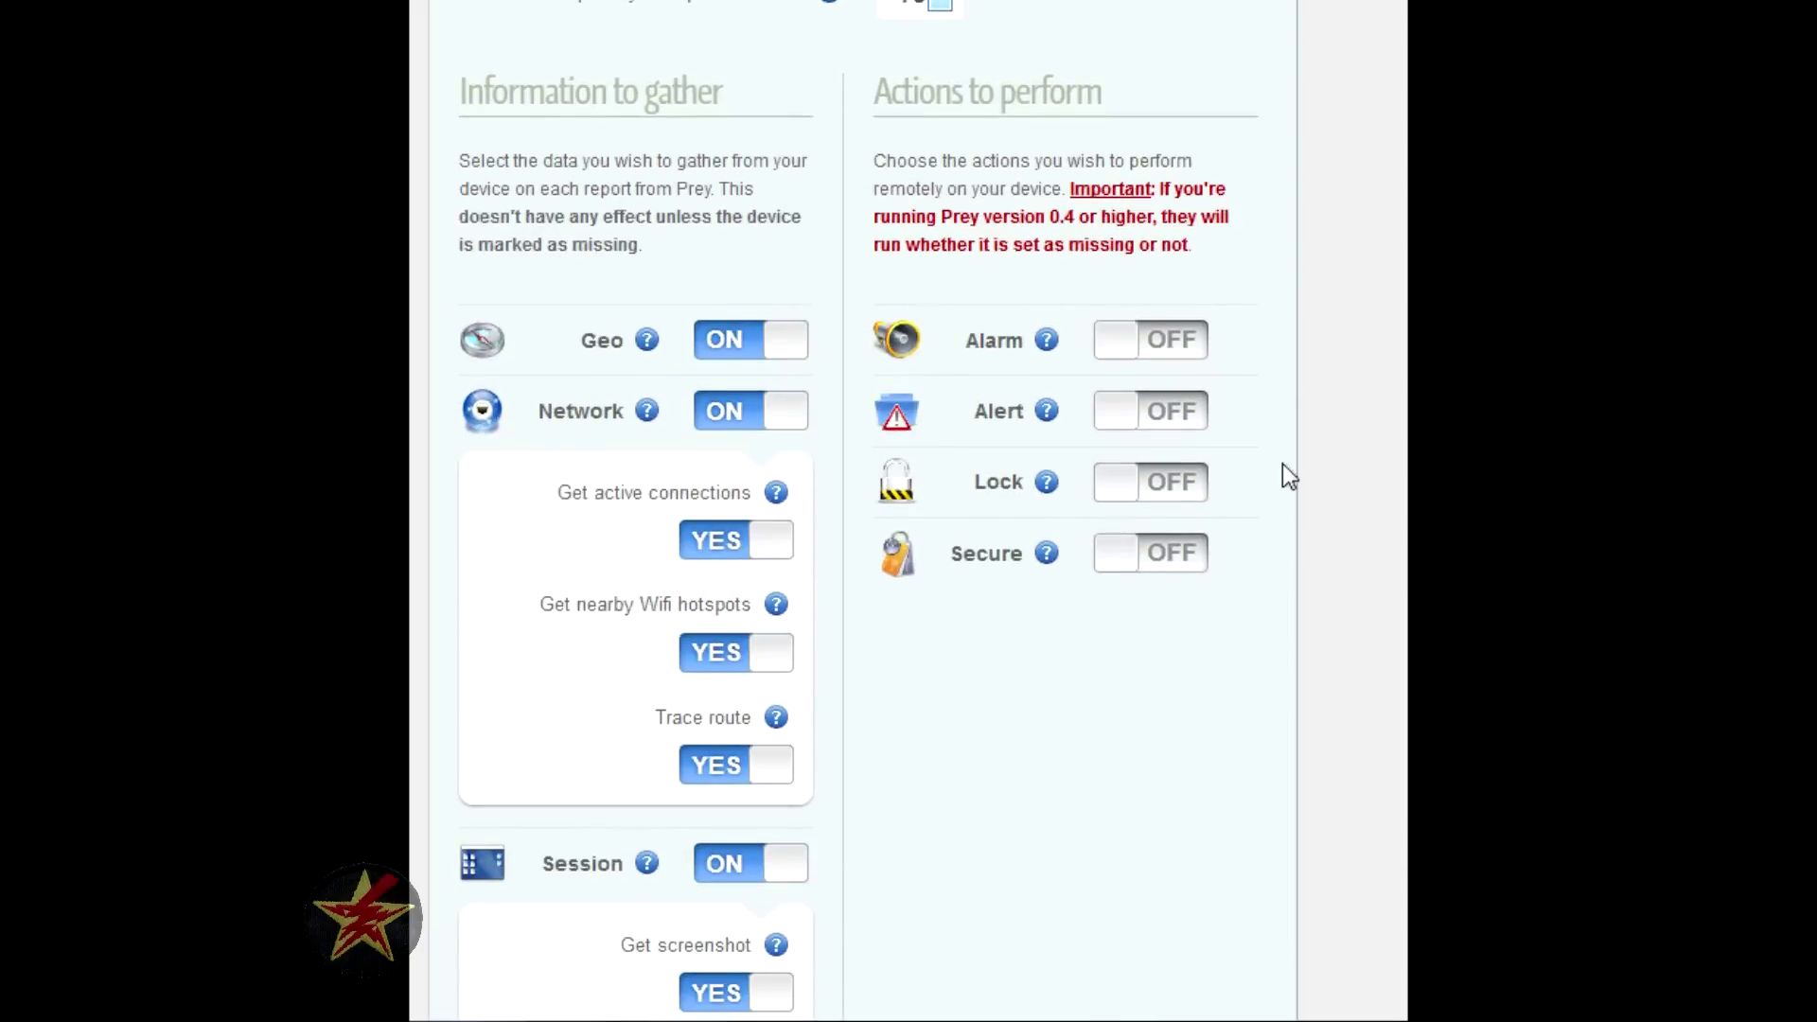
click(1121, 418)
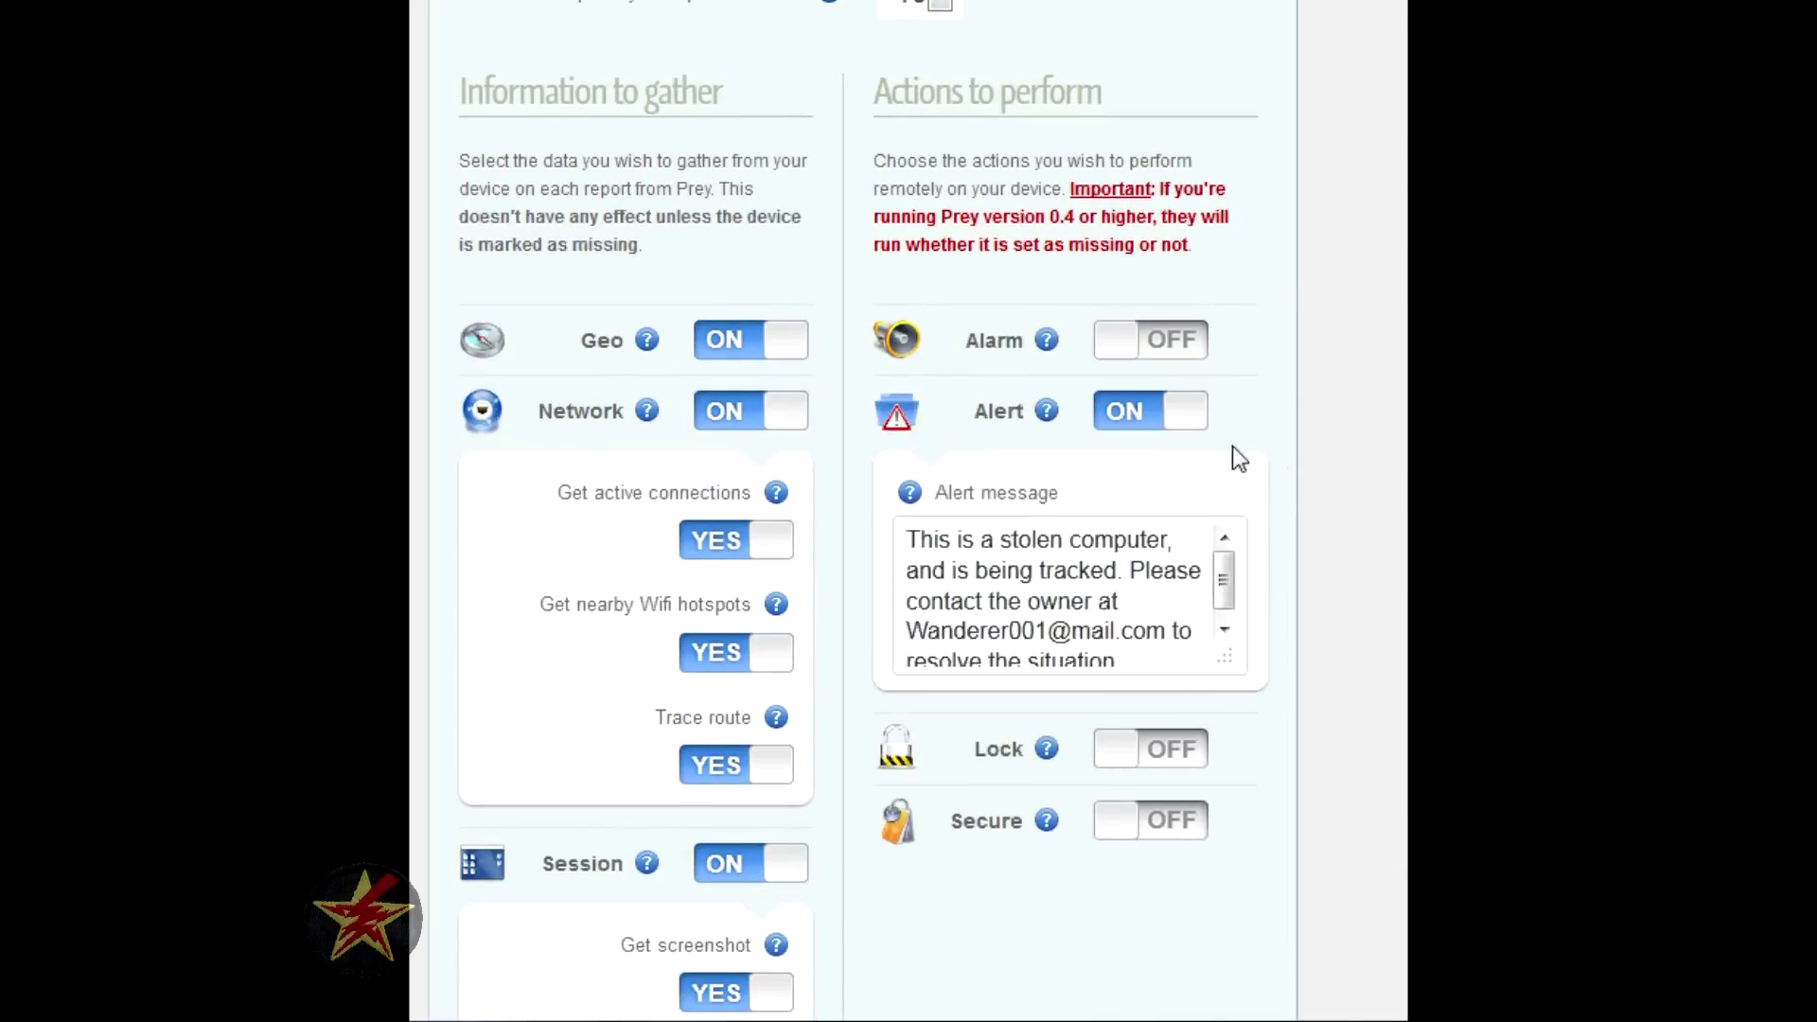
Scroll the Alert message box to read the stolen-computer message asking the finder to contact the owner.
mouse_move(1230, 558)
mouse_down()
mouse_move(1228, 585)
mouse_move(1224, 538)
mouse_move(1224, 586)
mouse_move(1226, 544)
mouse_up()
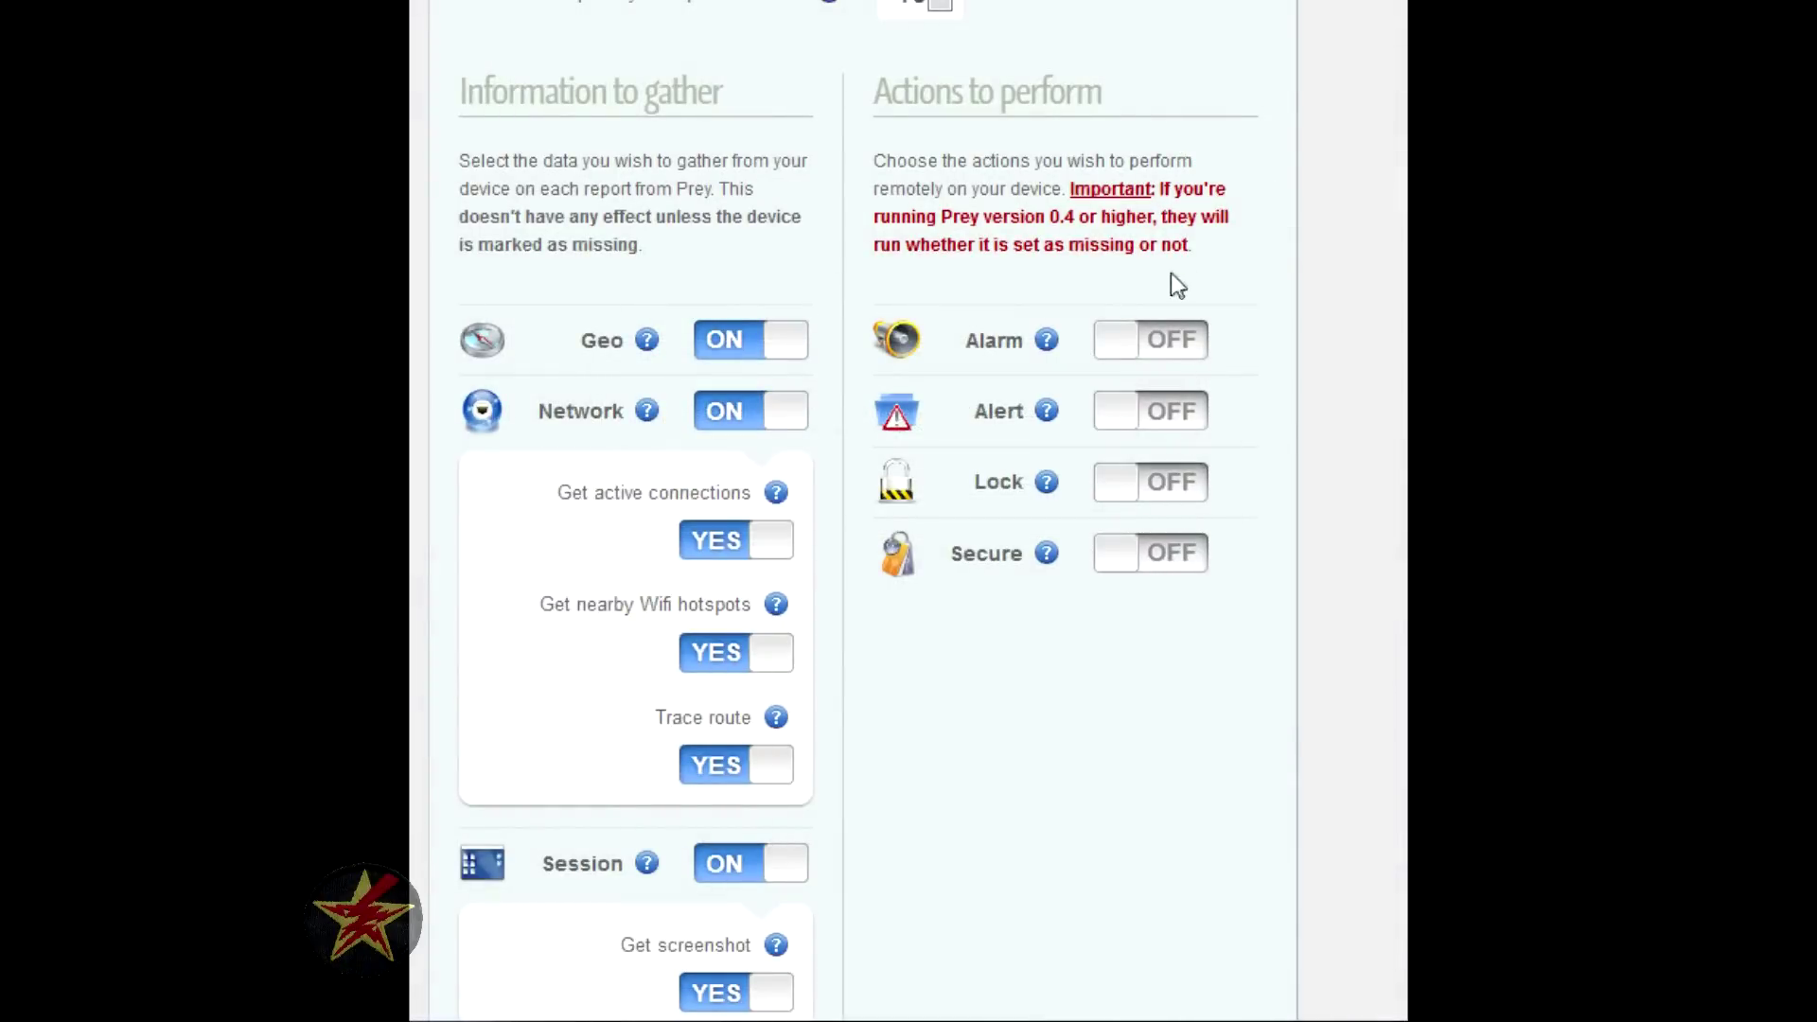
click(1135, 485)
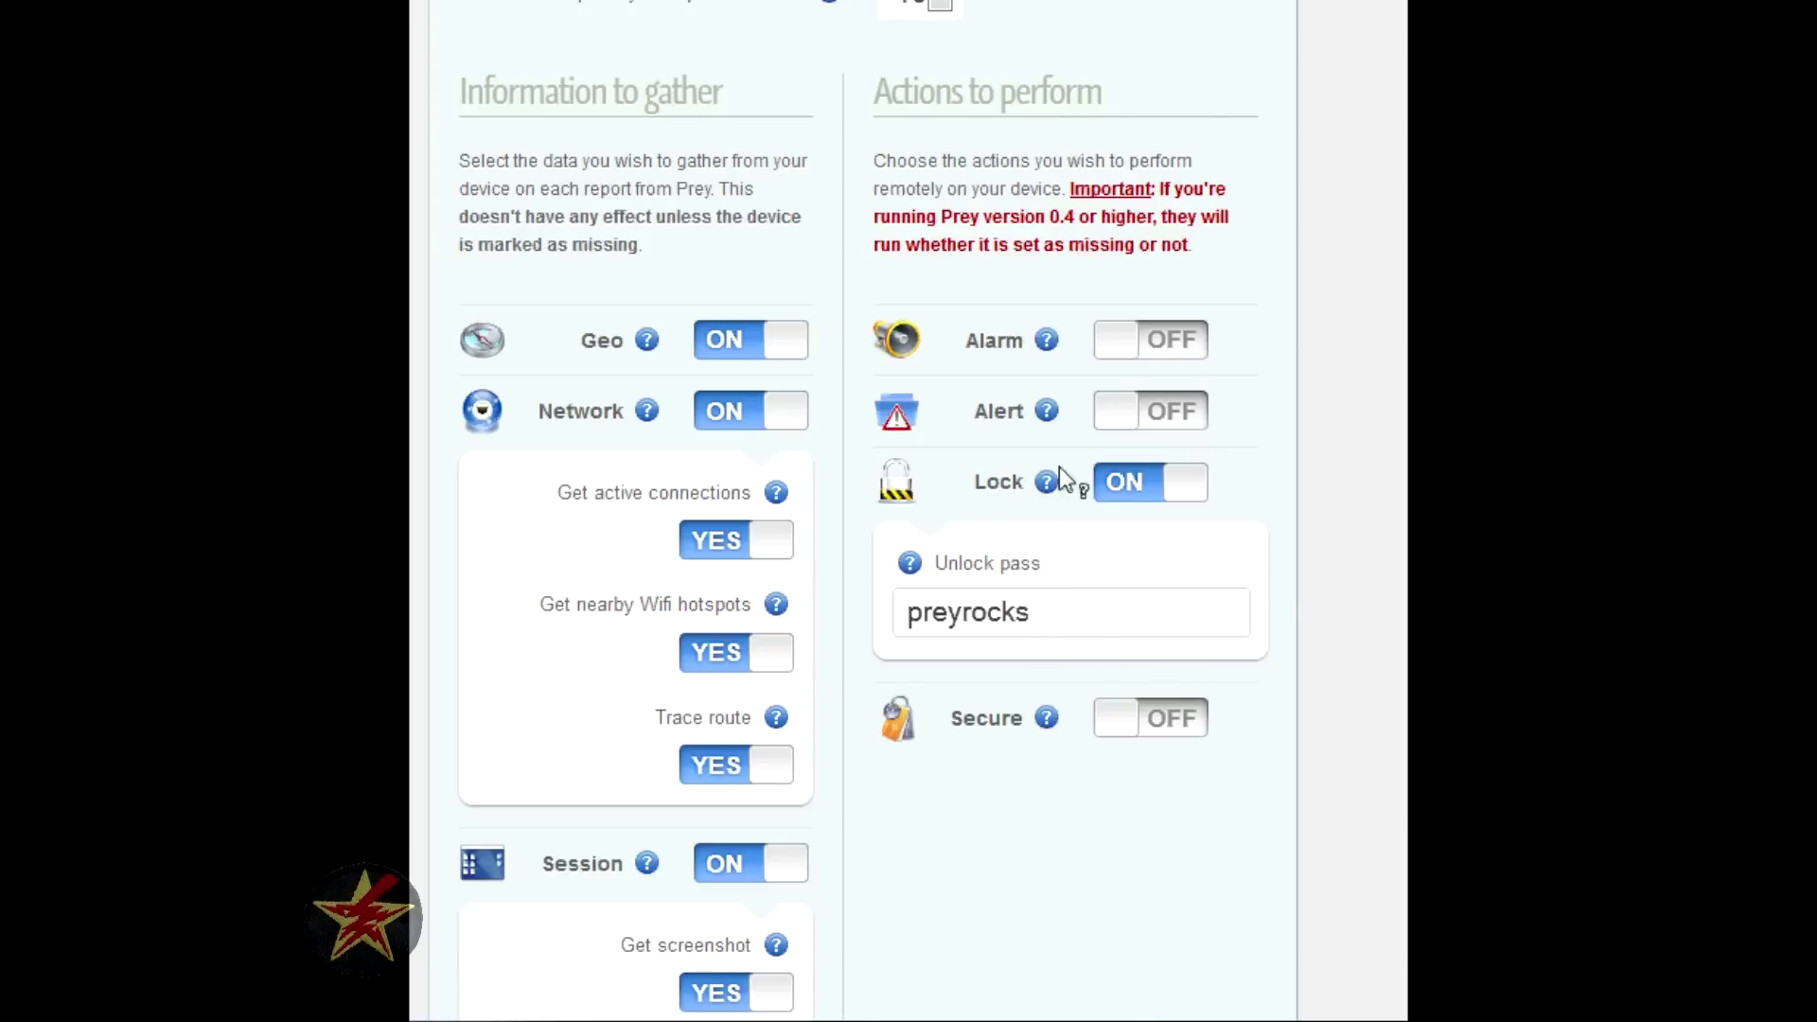
click(1185, 495)
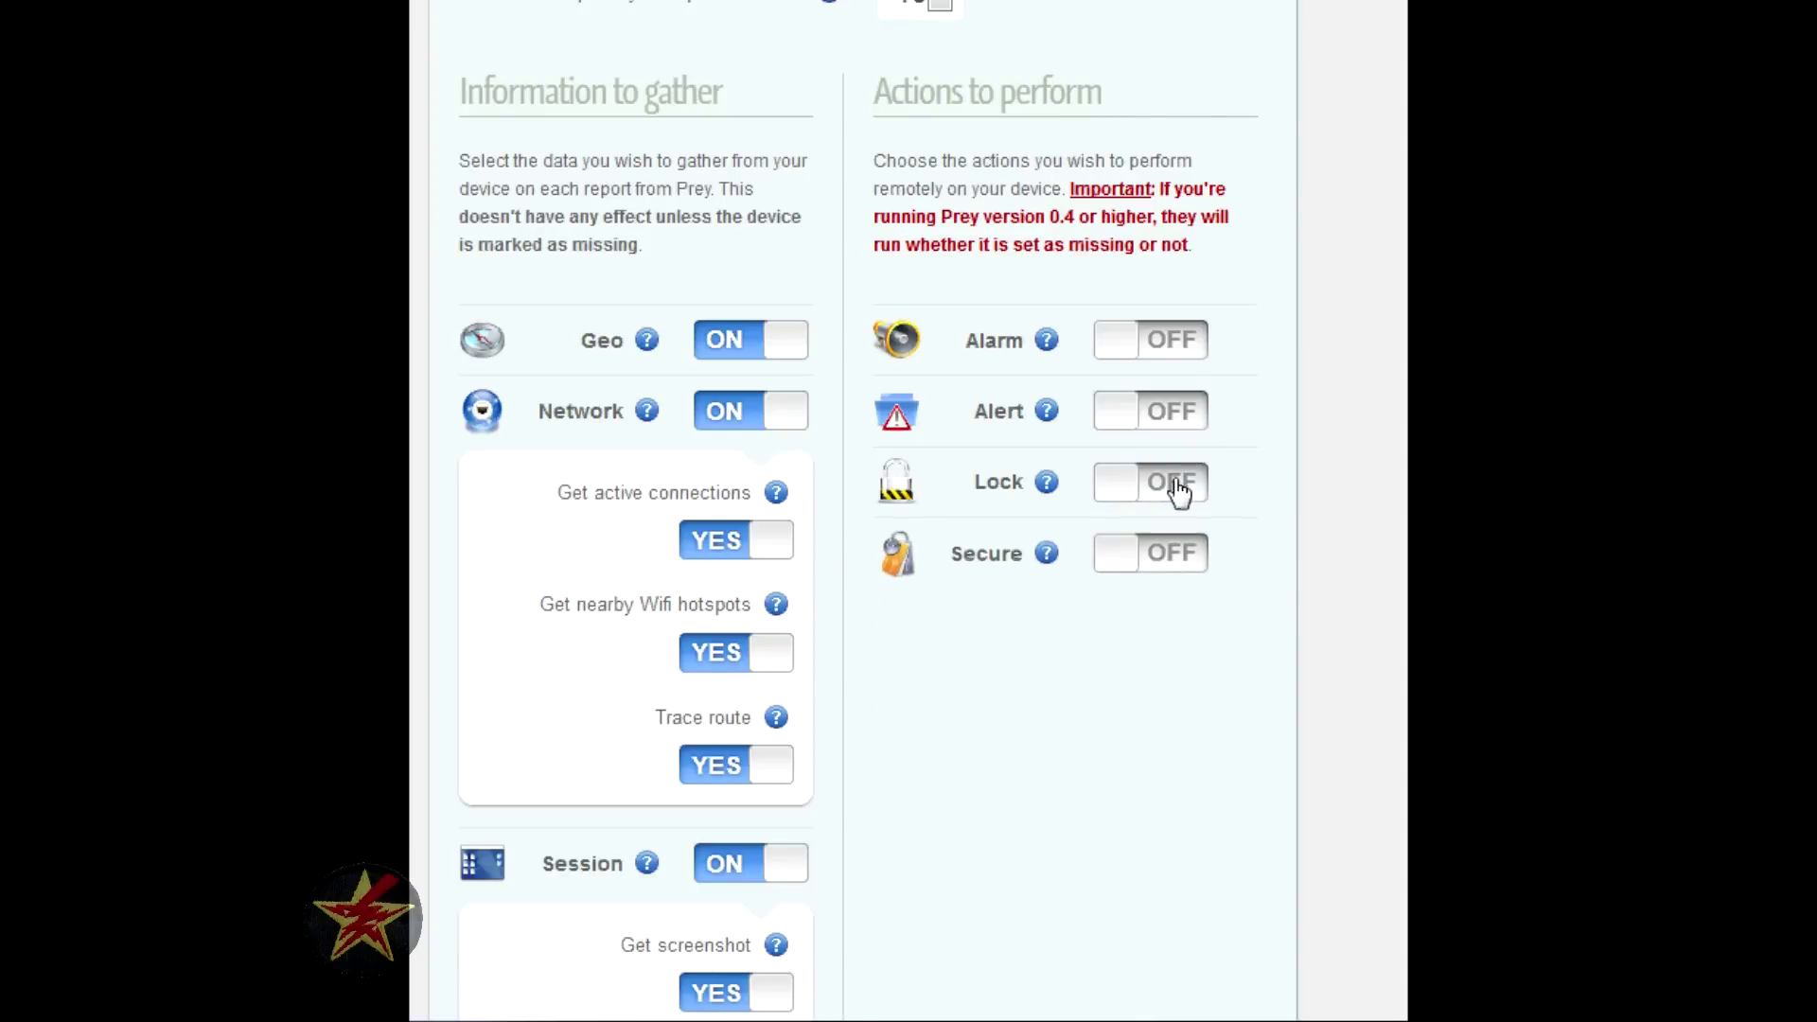
mouse_move(1189, 592)
scroll(1227, 309, up, 7)
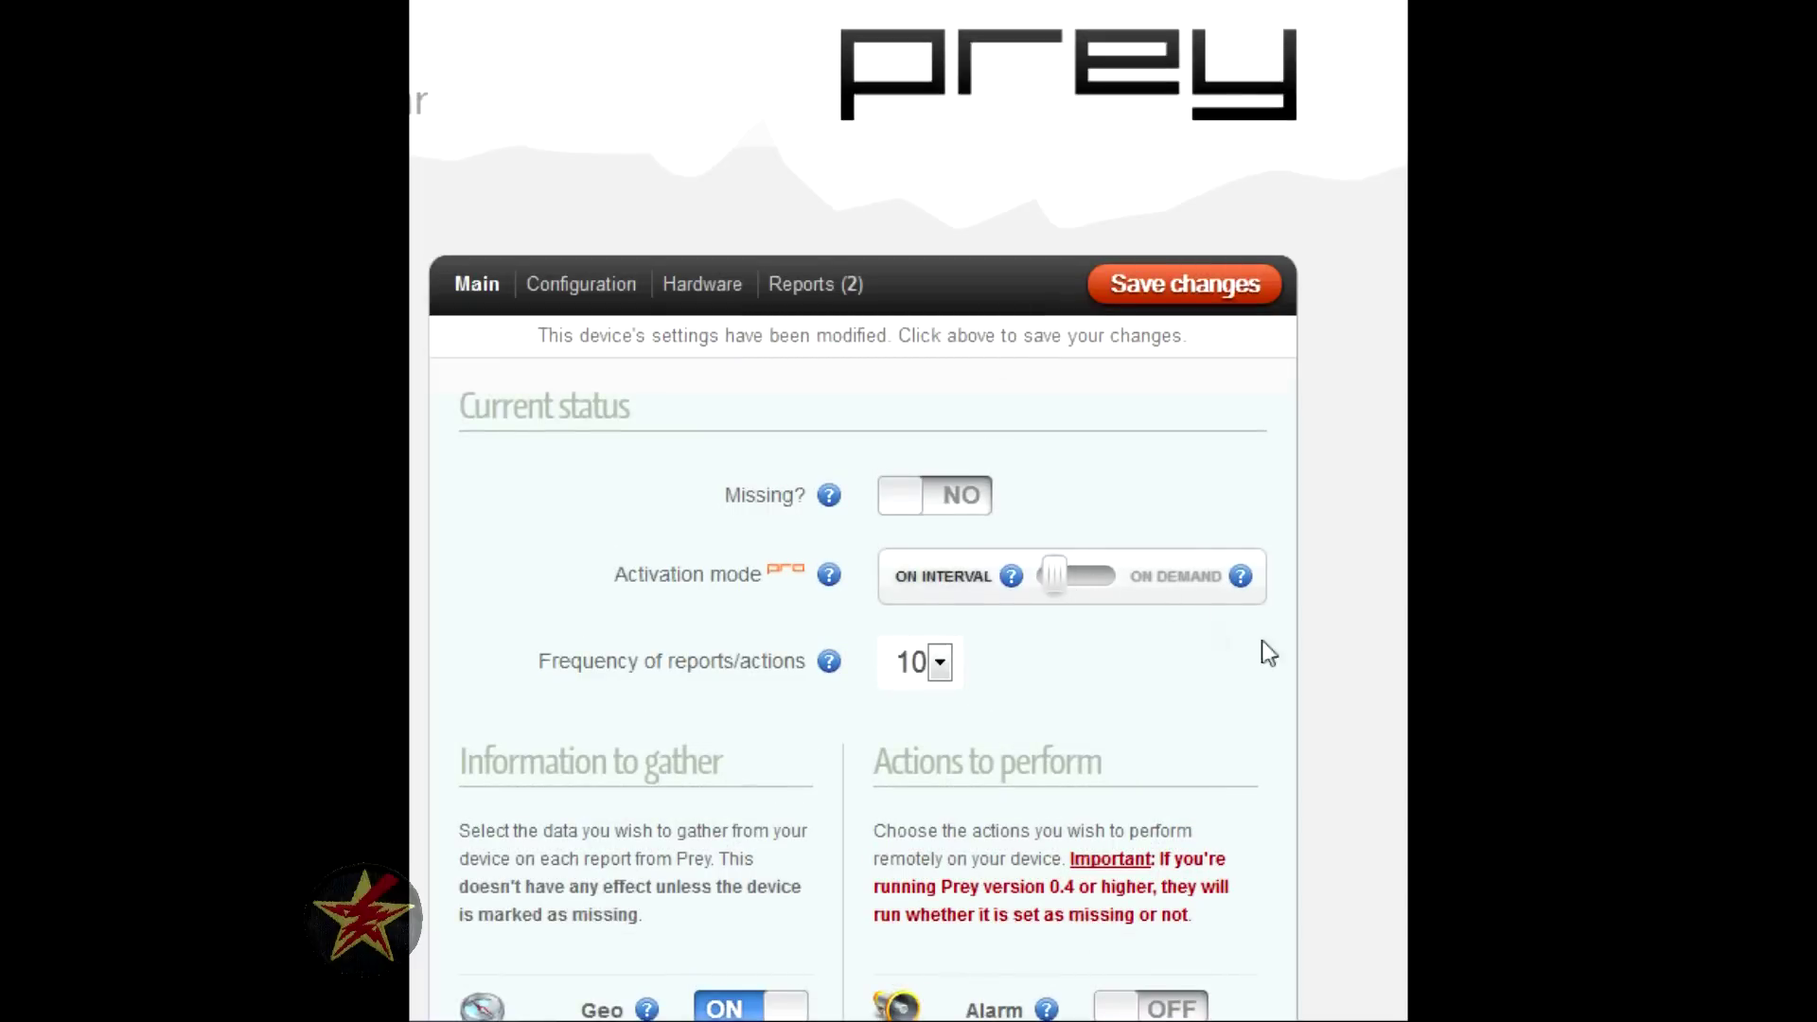
scroll(1262, 643, down, 5)
scroll(1263, 669, down, 2)
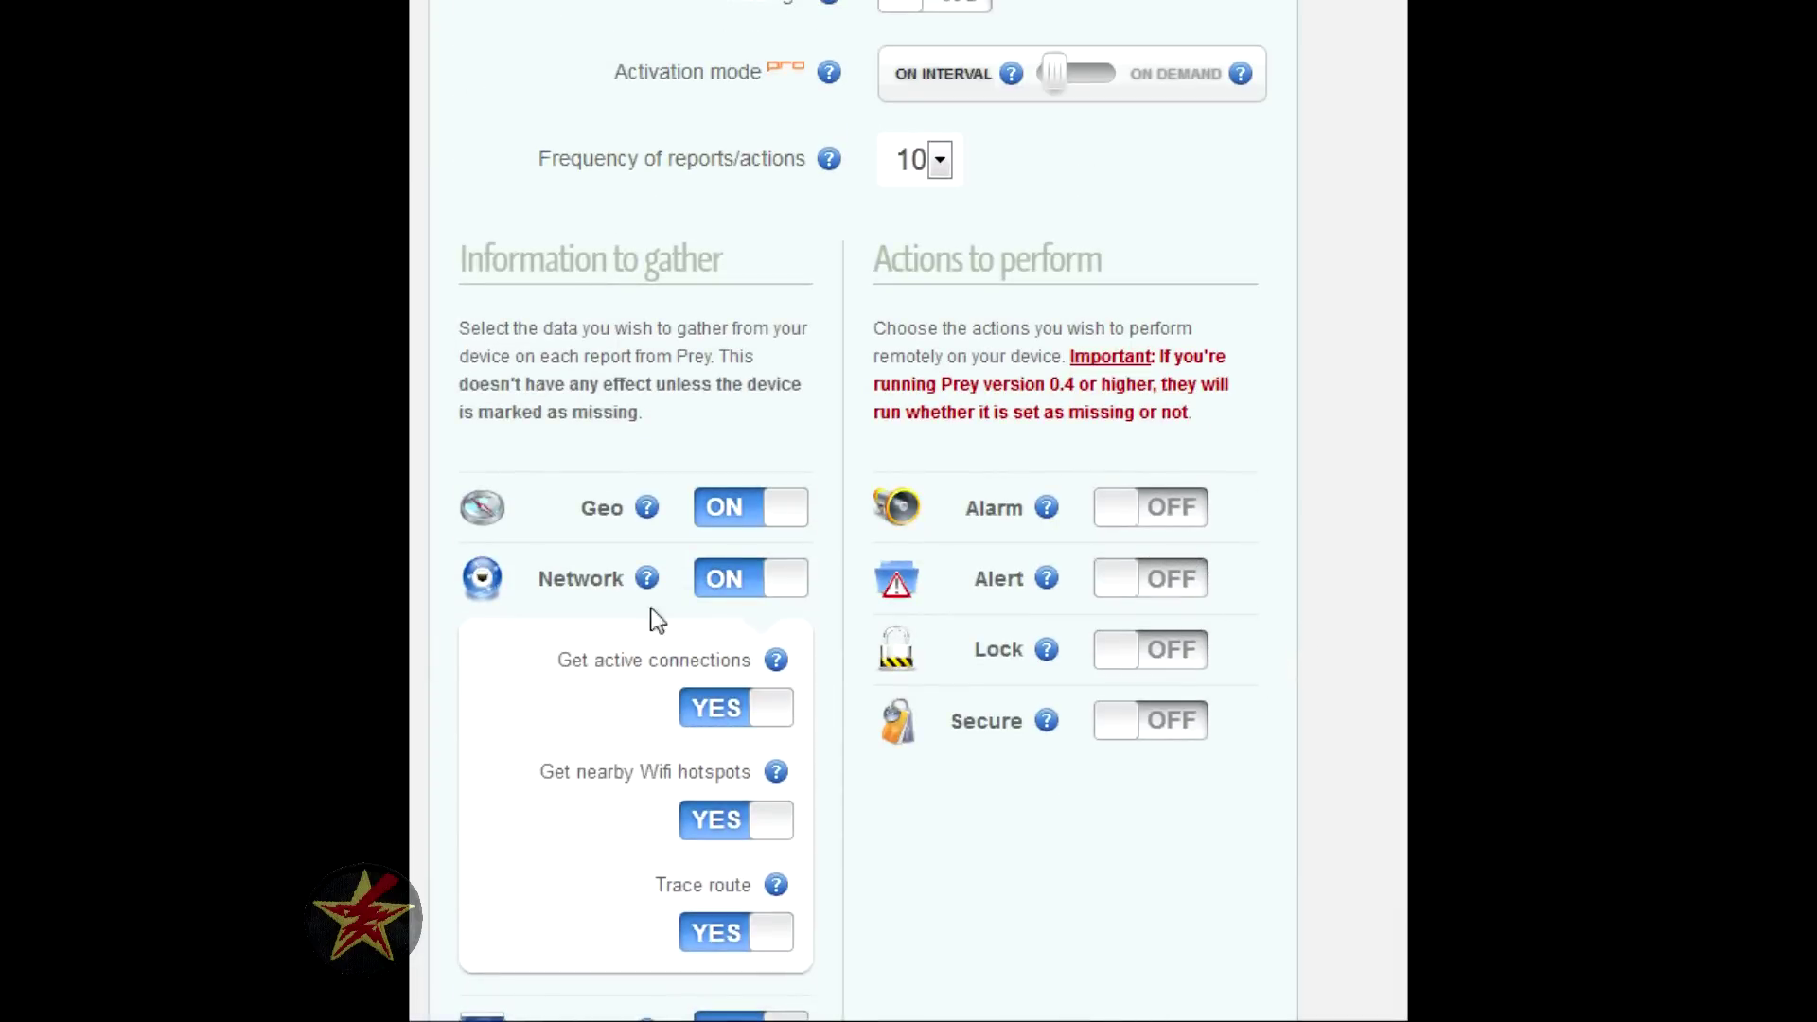
scroll(1194, 530, down, 1)
scroll(1194, 530, down, 10)
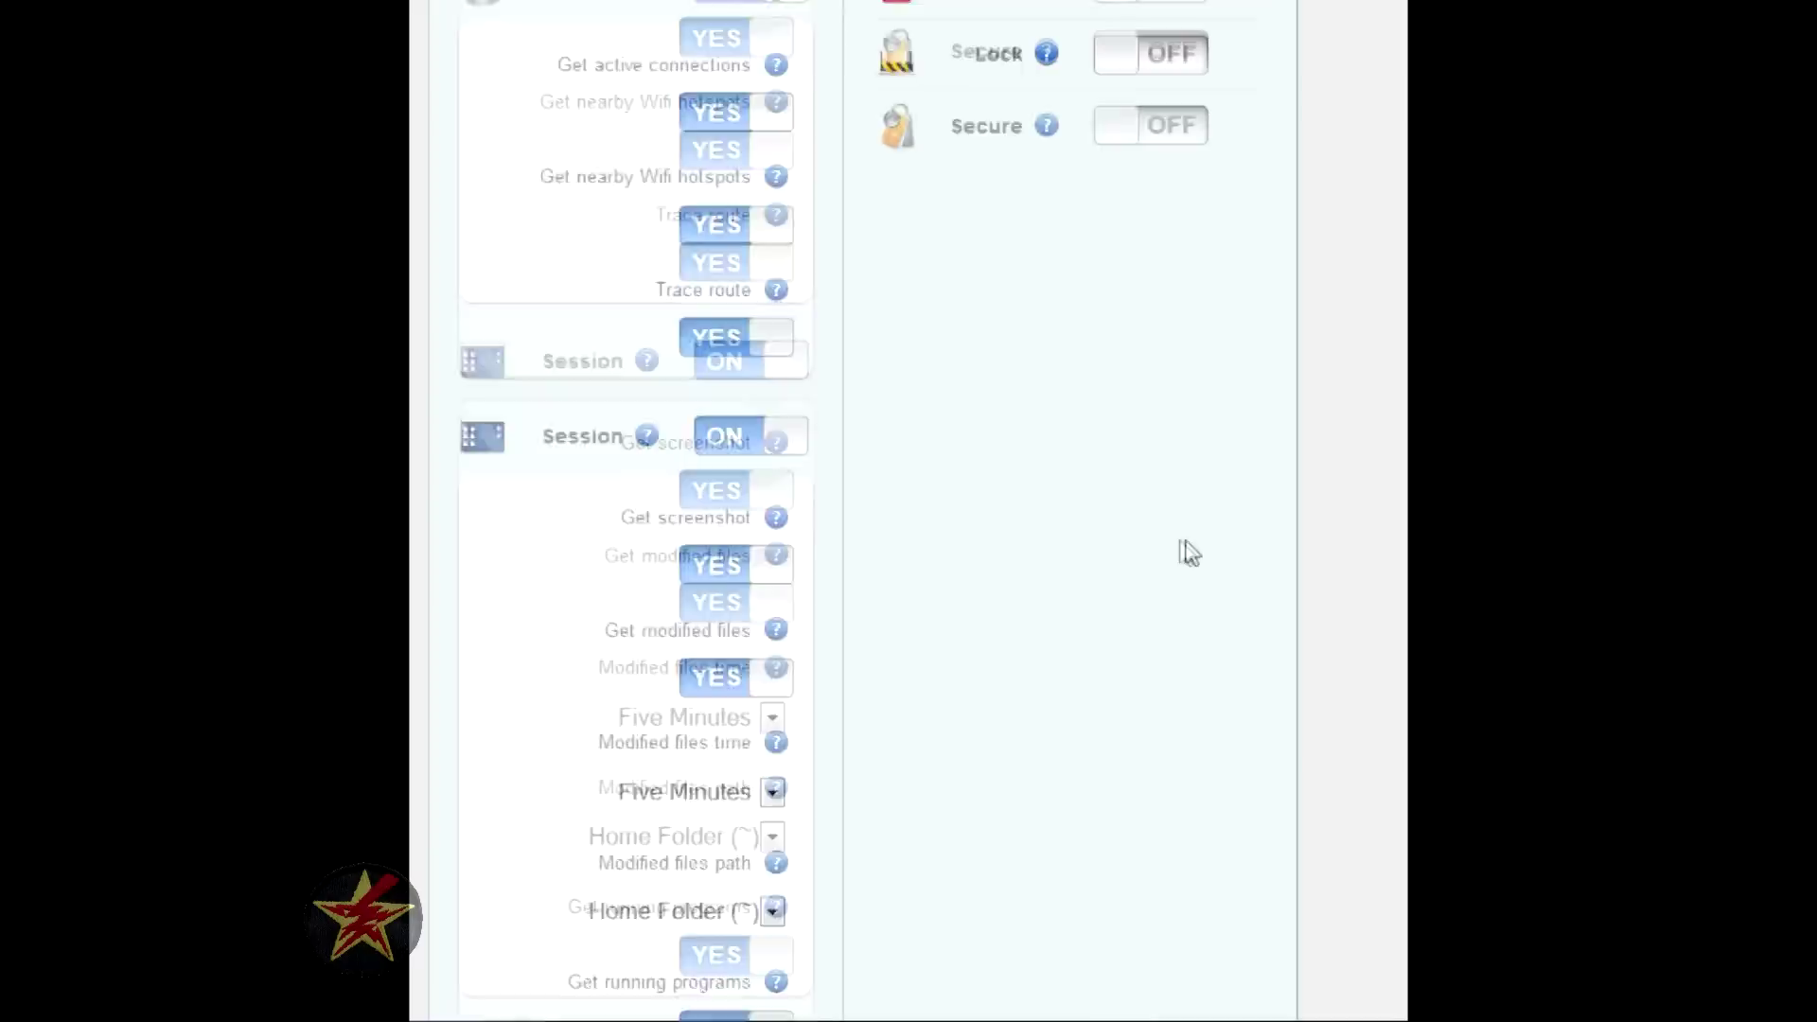
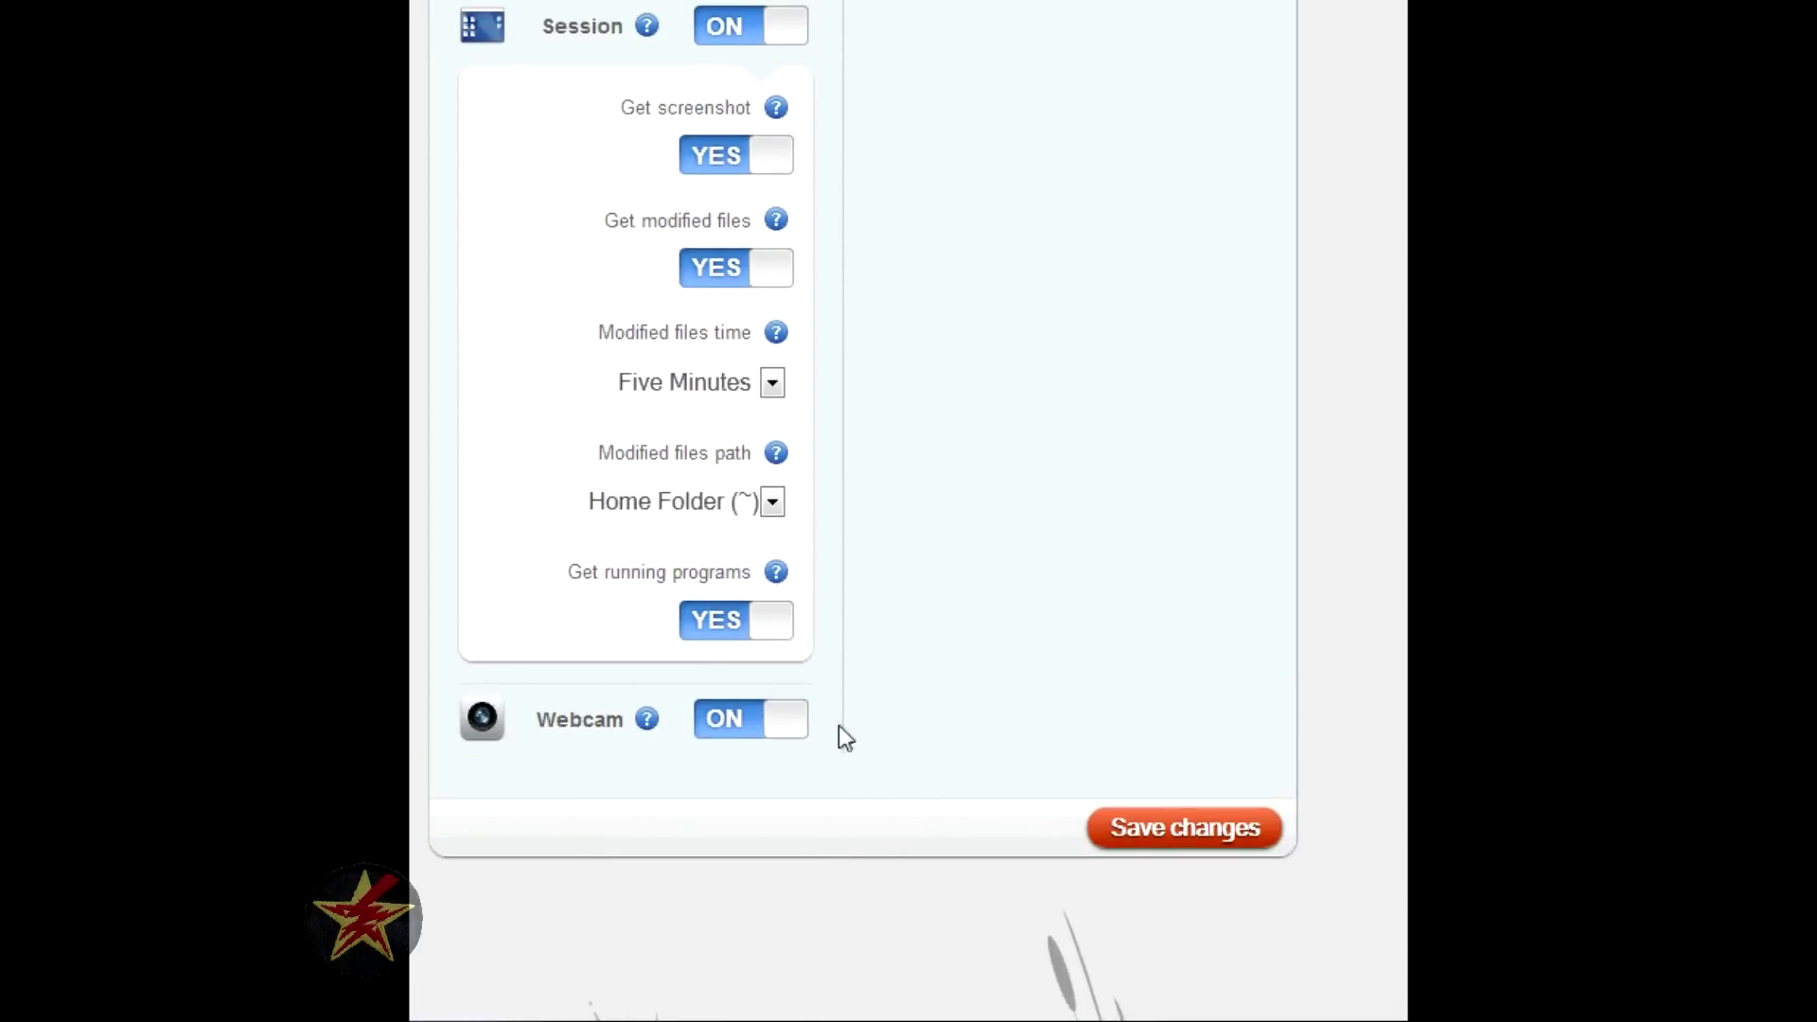
Mark the Zayl device as missing (Missing? YES) and save the change.
scroll(868, 717, up, 15)
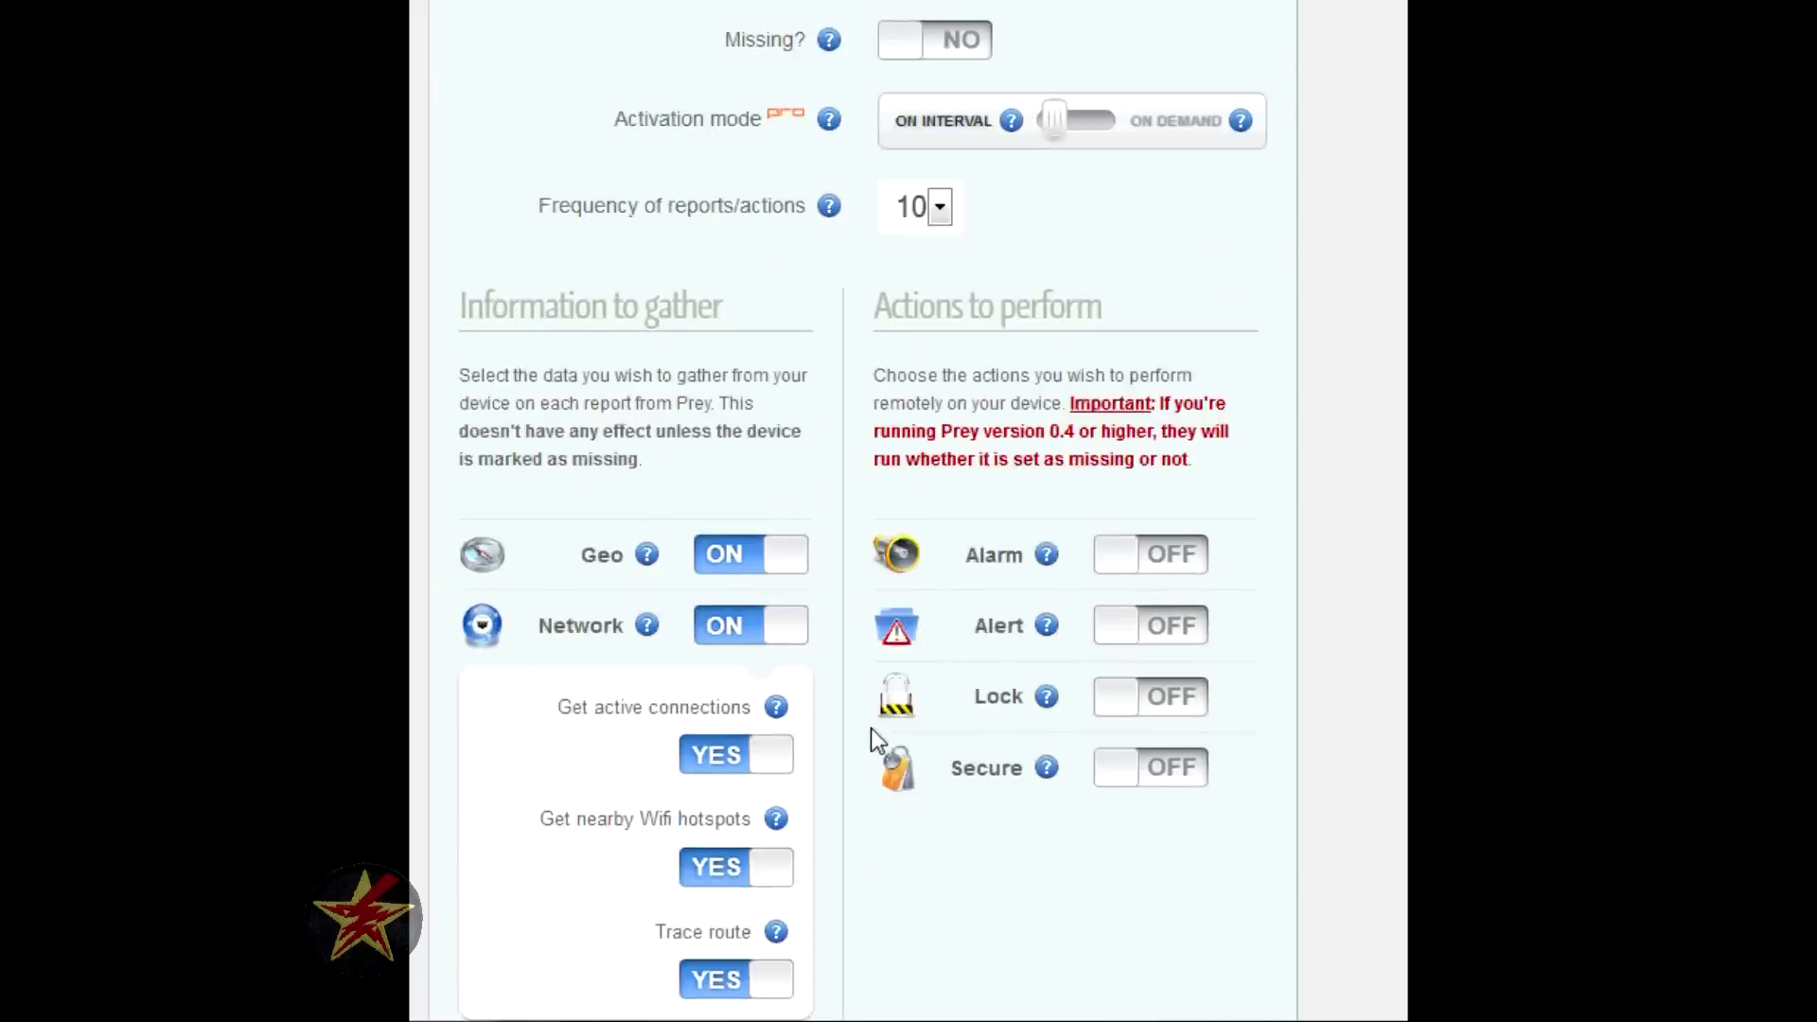
scroll(870, 729, up, 2)
scroll(947, 678, down, 2)
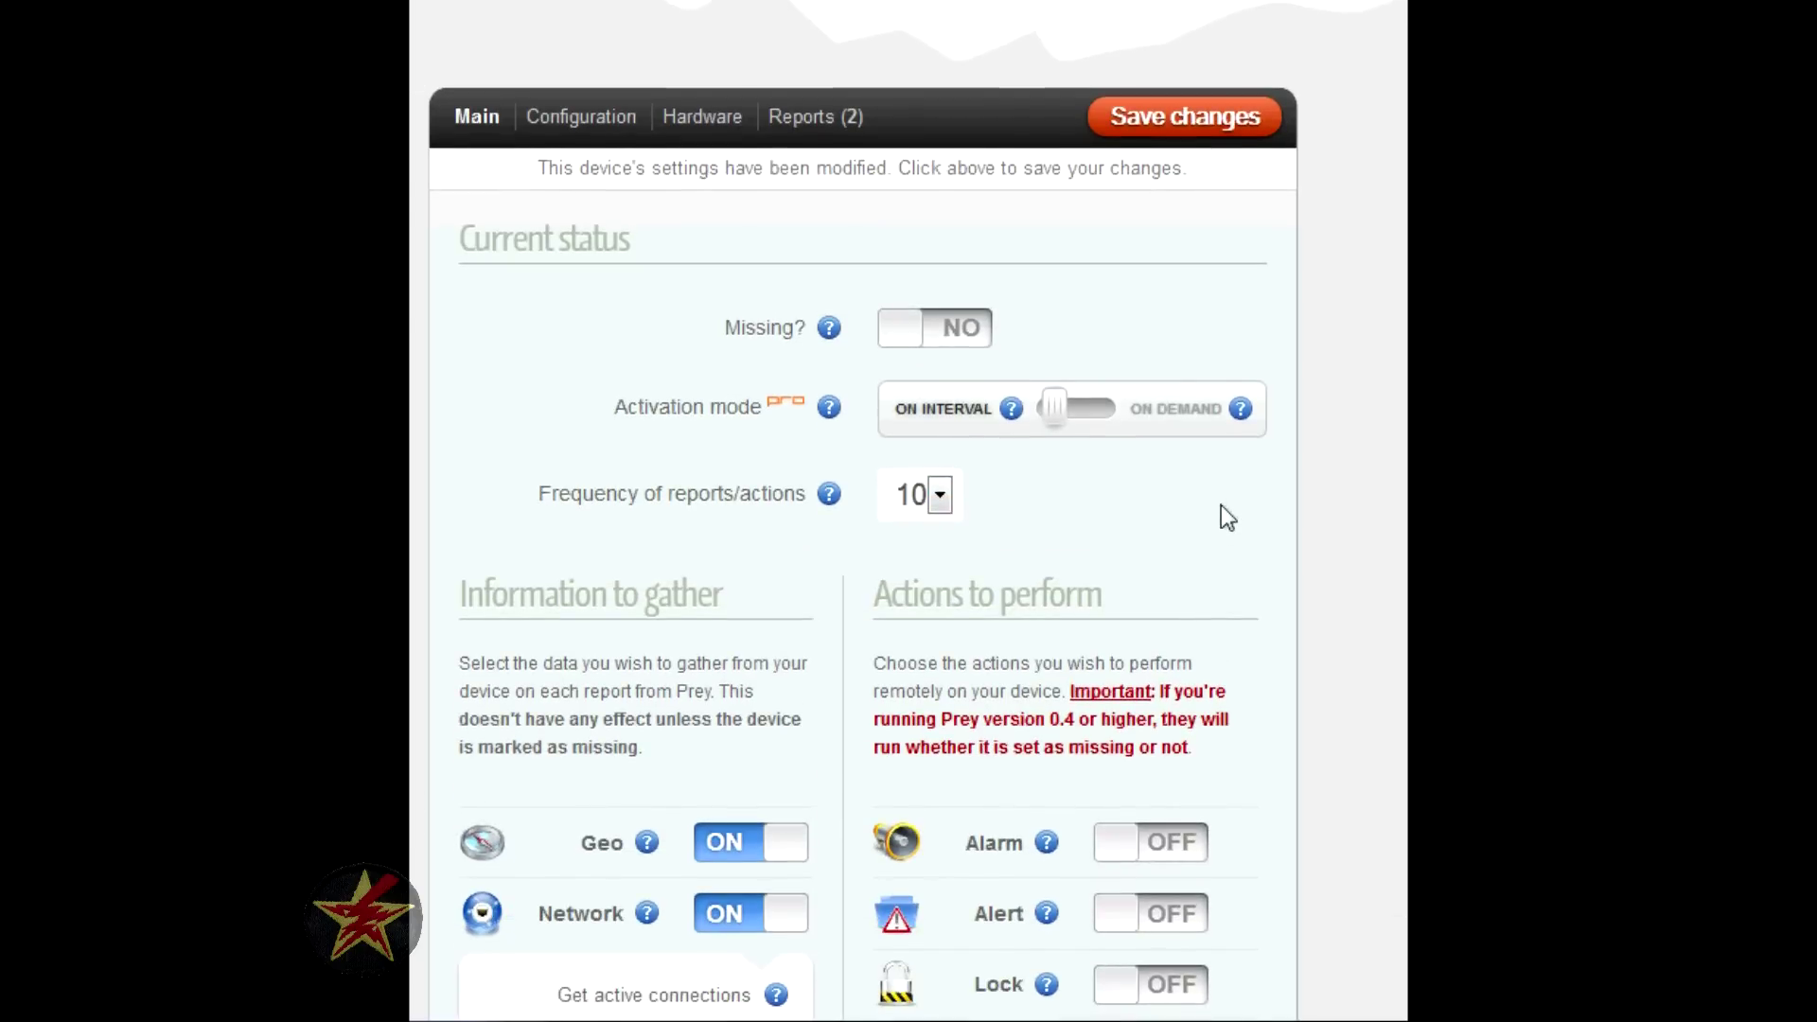
click(914, 343)
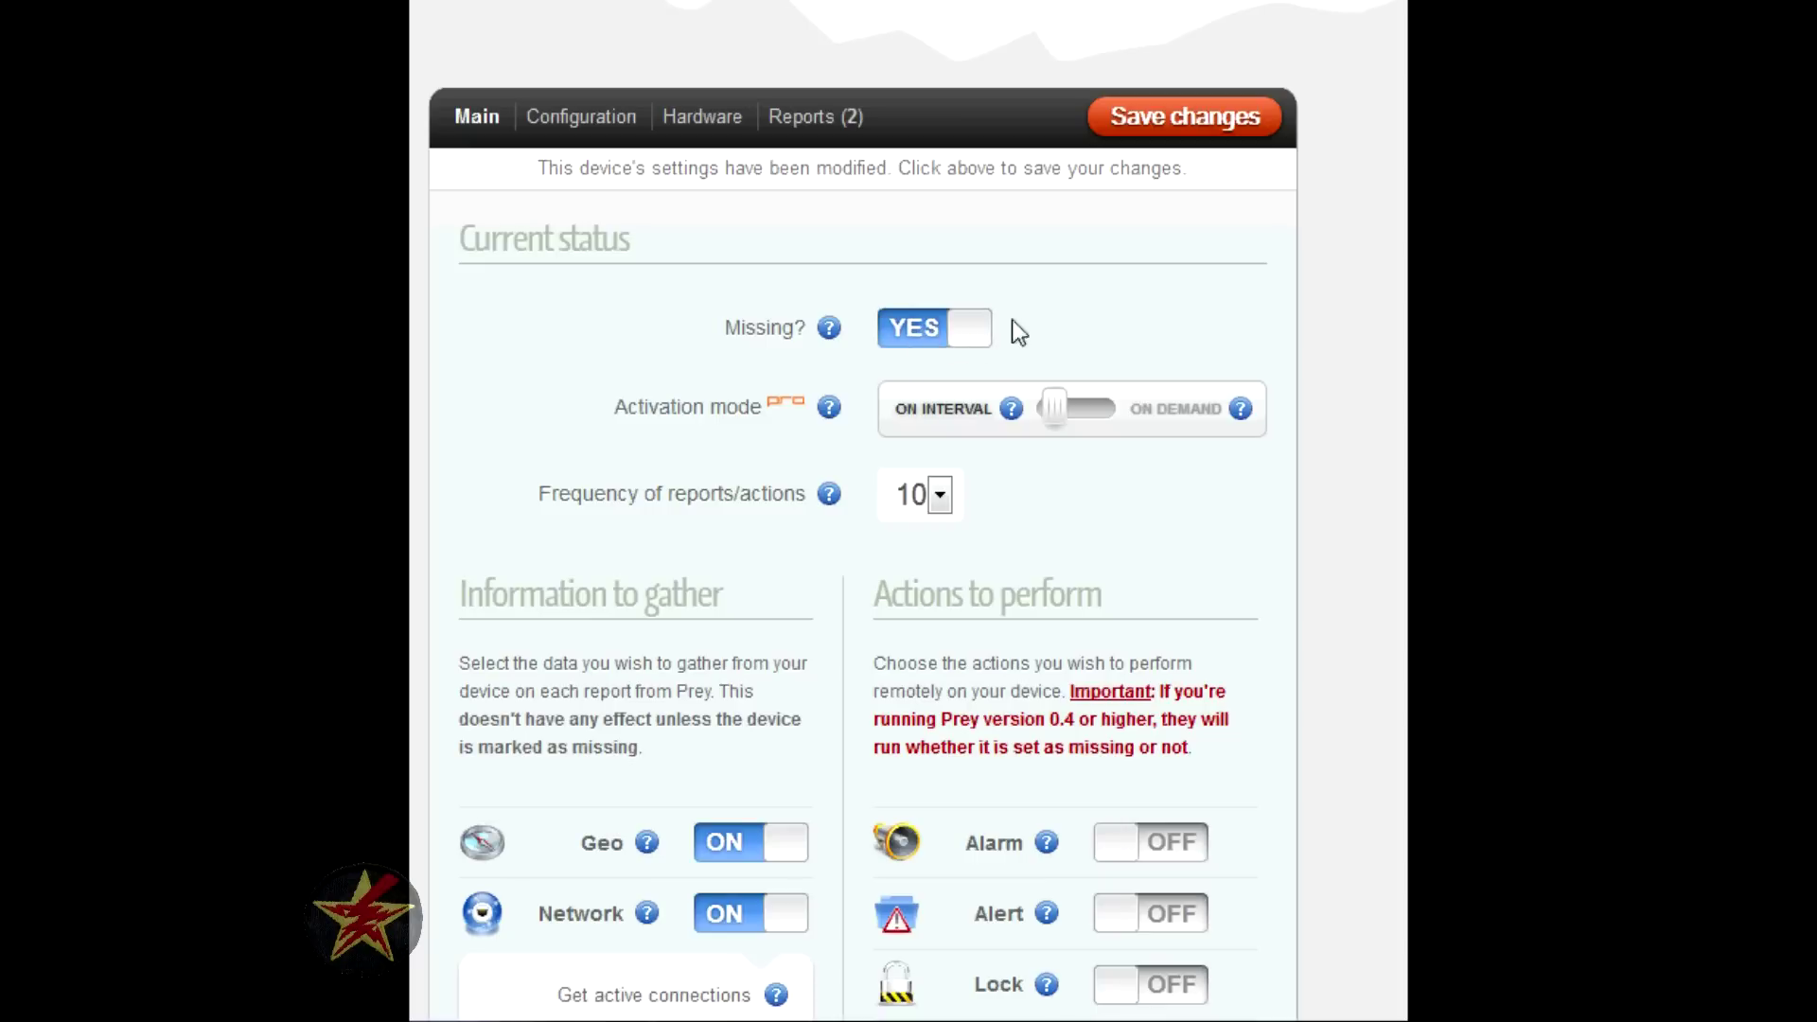
click(1143, 127)
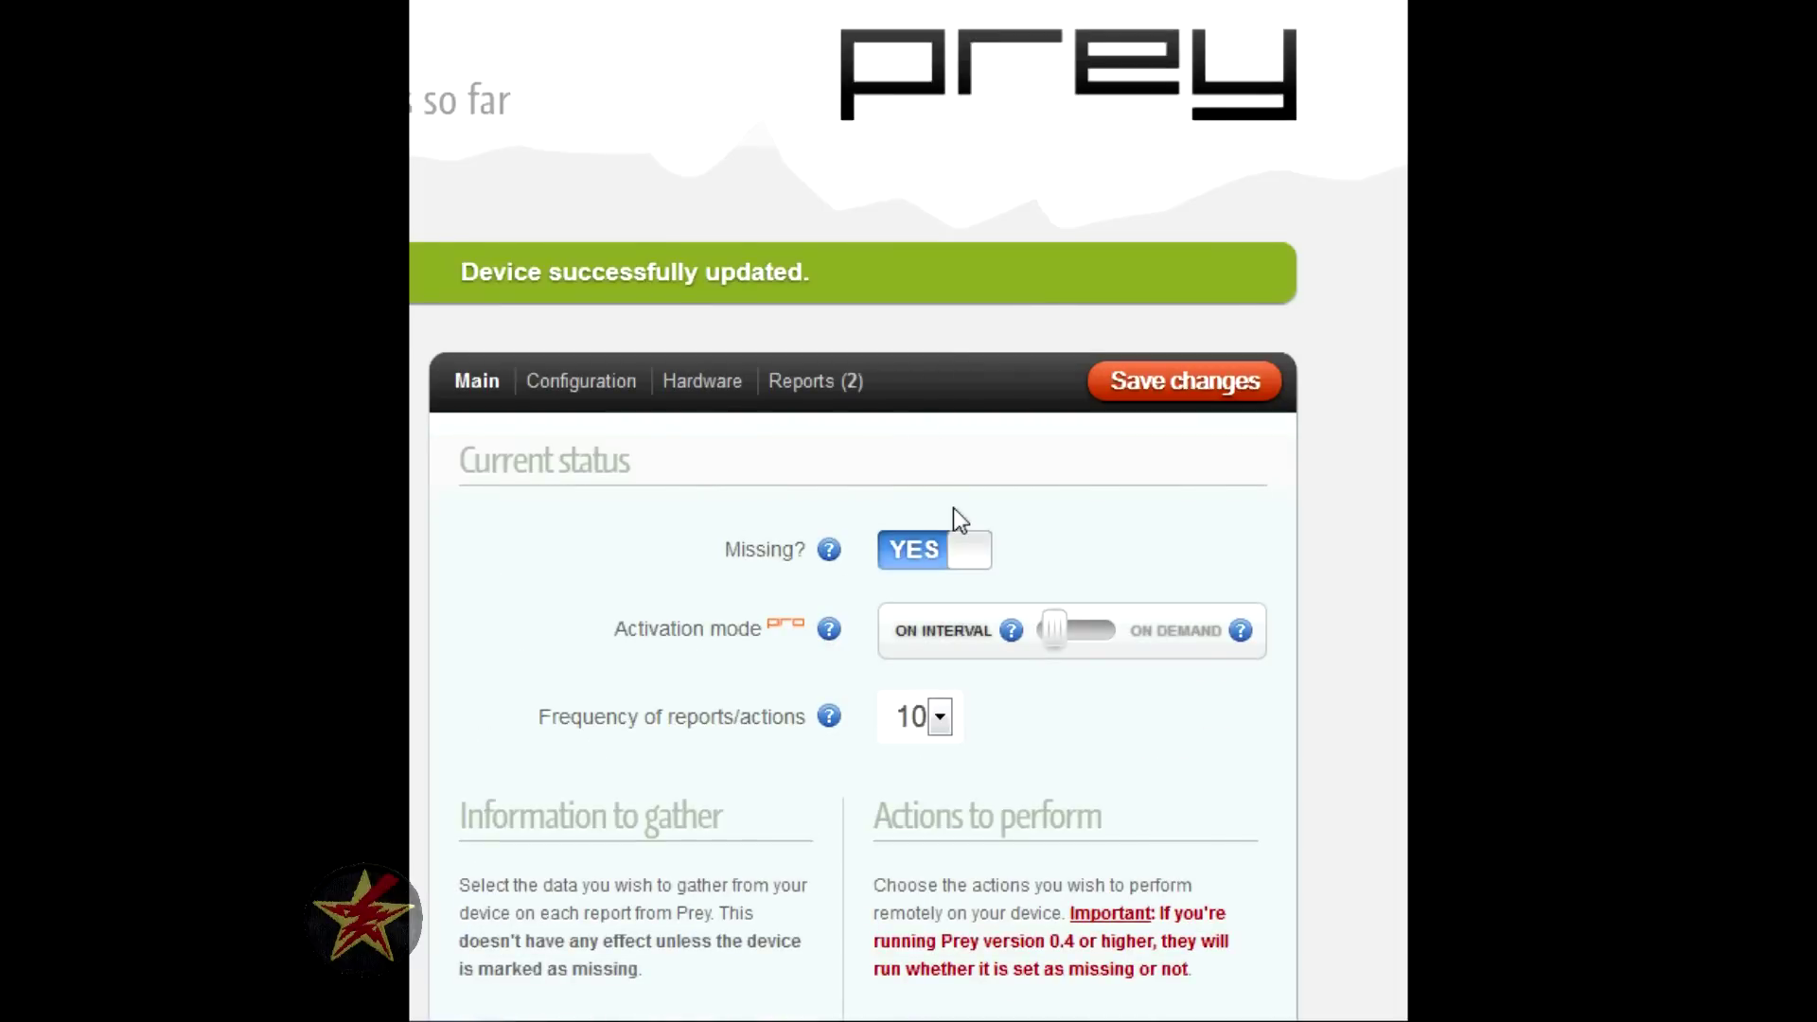
Confirm Zayl shows Missing in the device list, then set Missing? back to NO and save.
scroll(953, 508, down, 3)
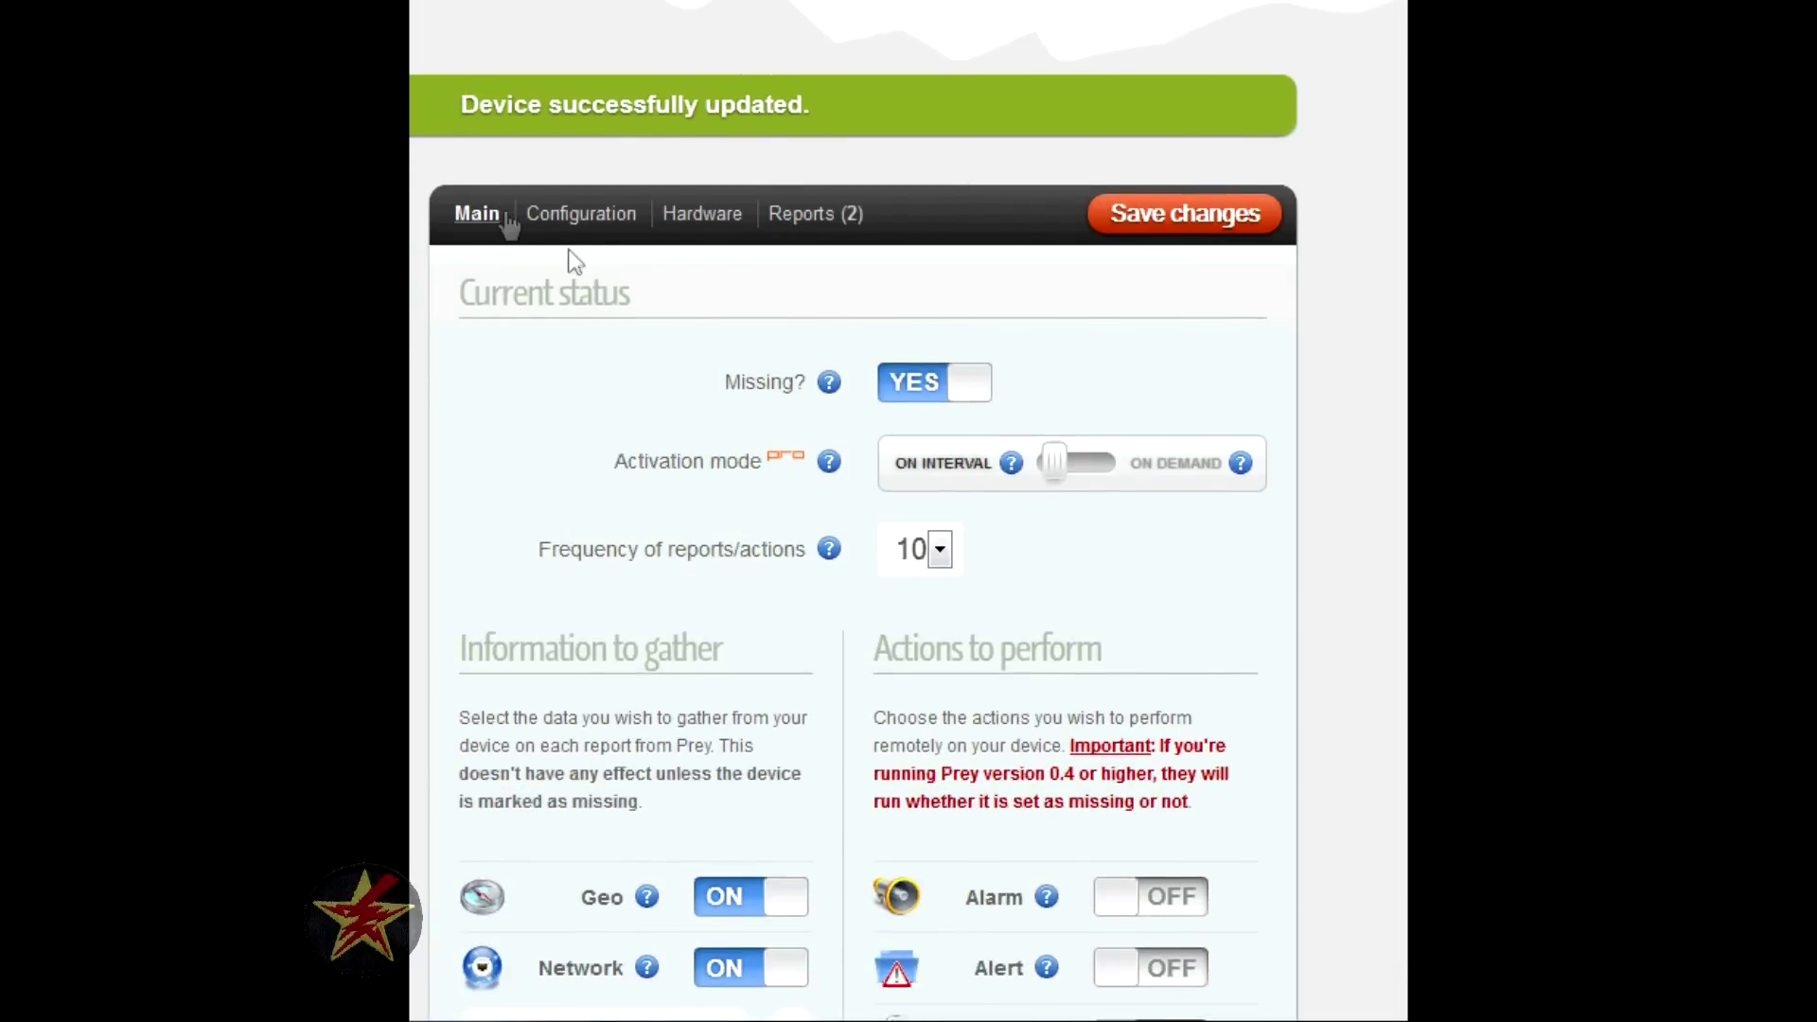
scroll(573, 260, up, 3)
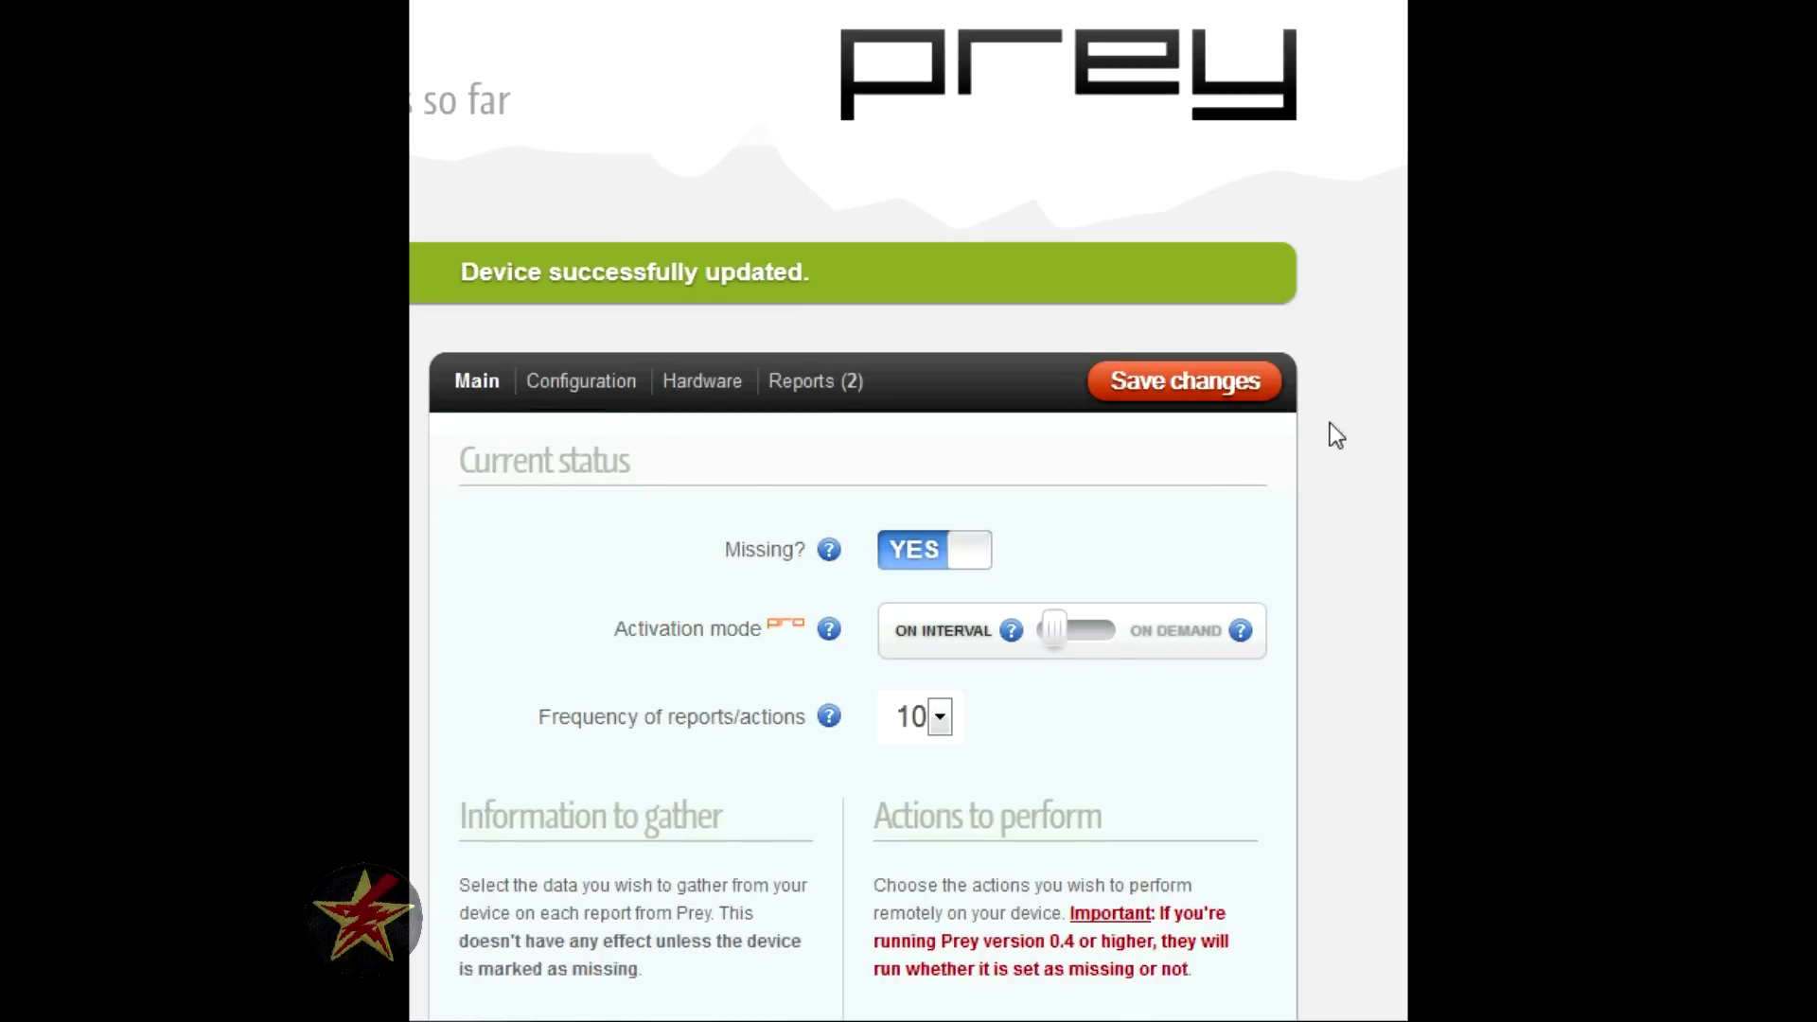
key(alt+Left)
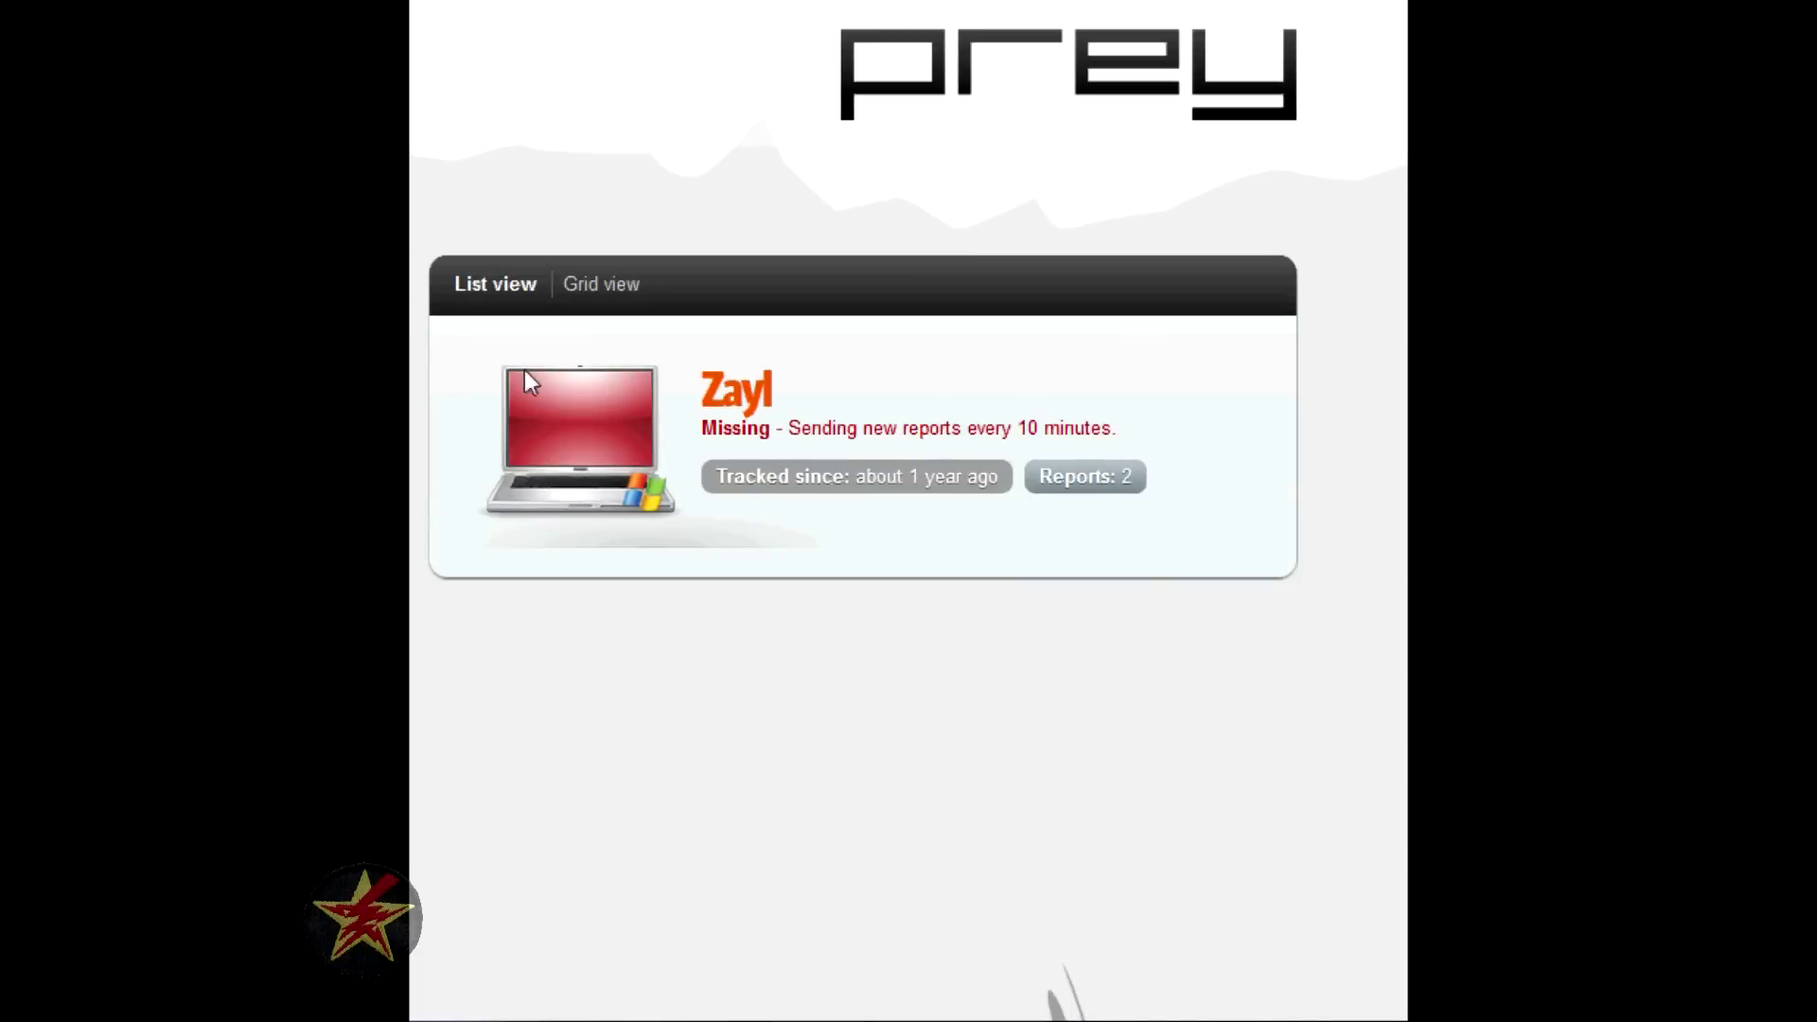
click(606, 419)
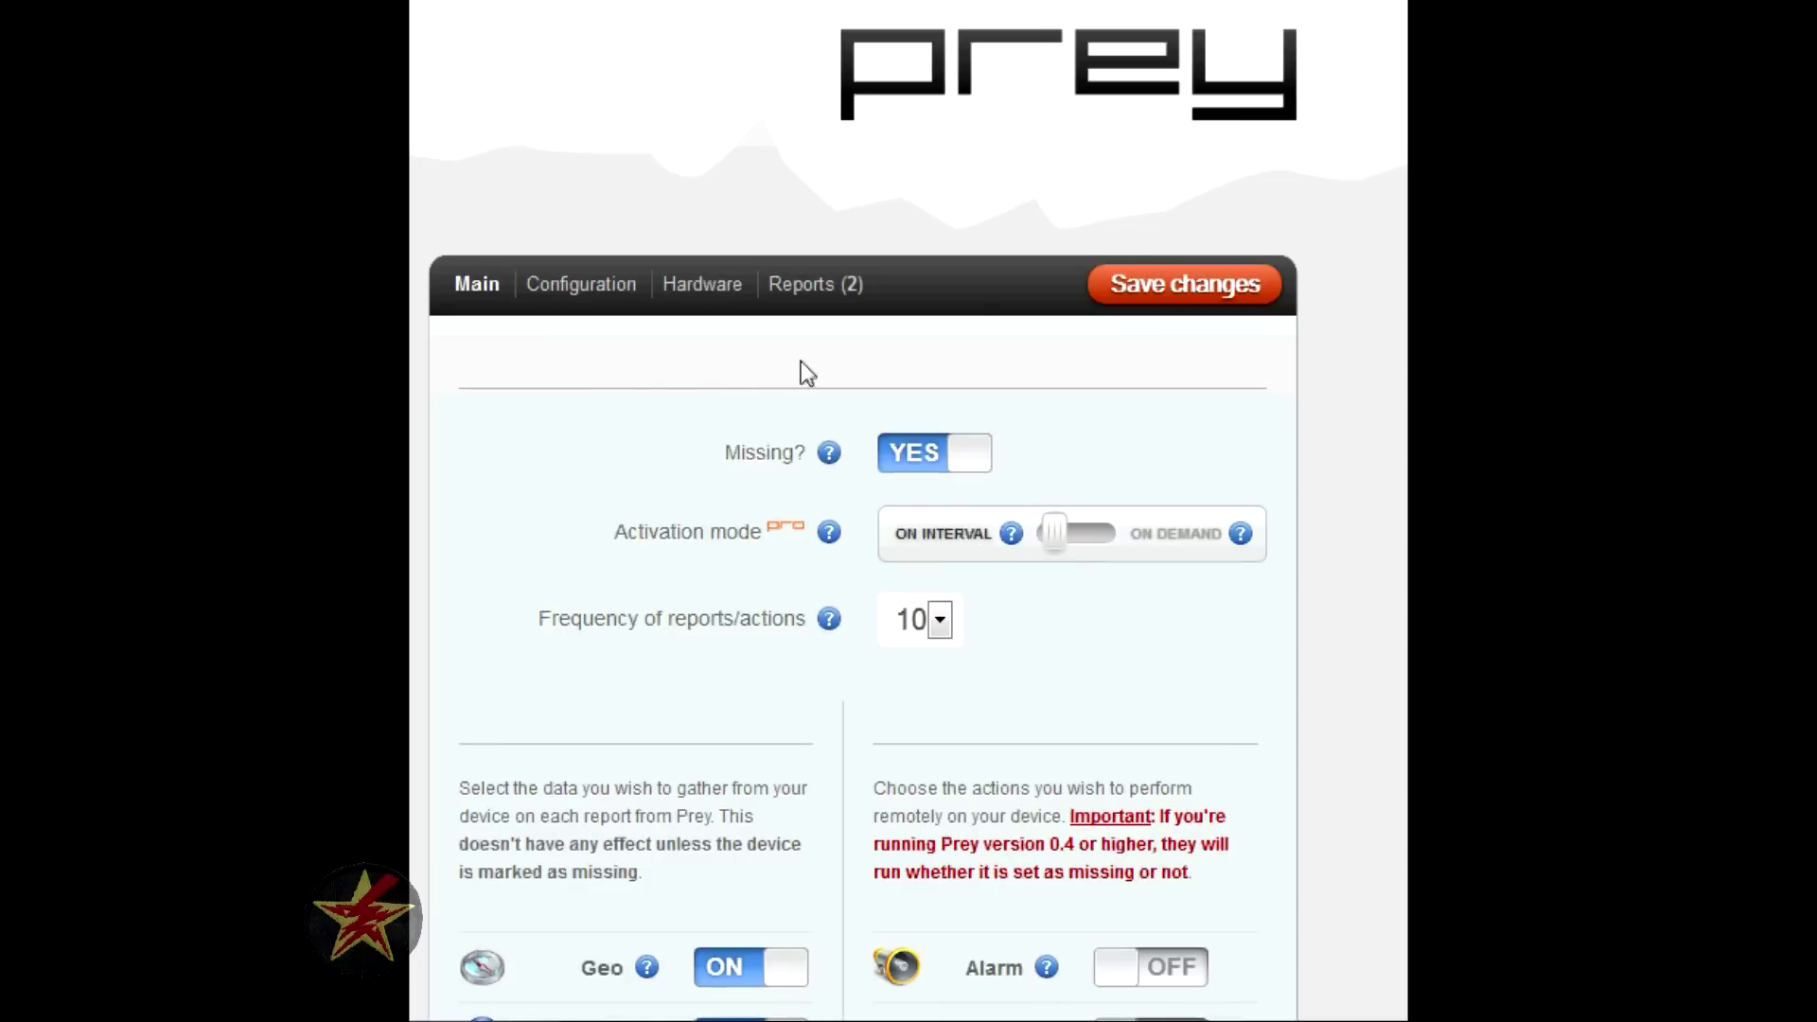
click(928, 453)
click(1131, 282)
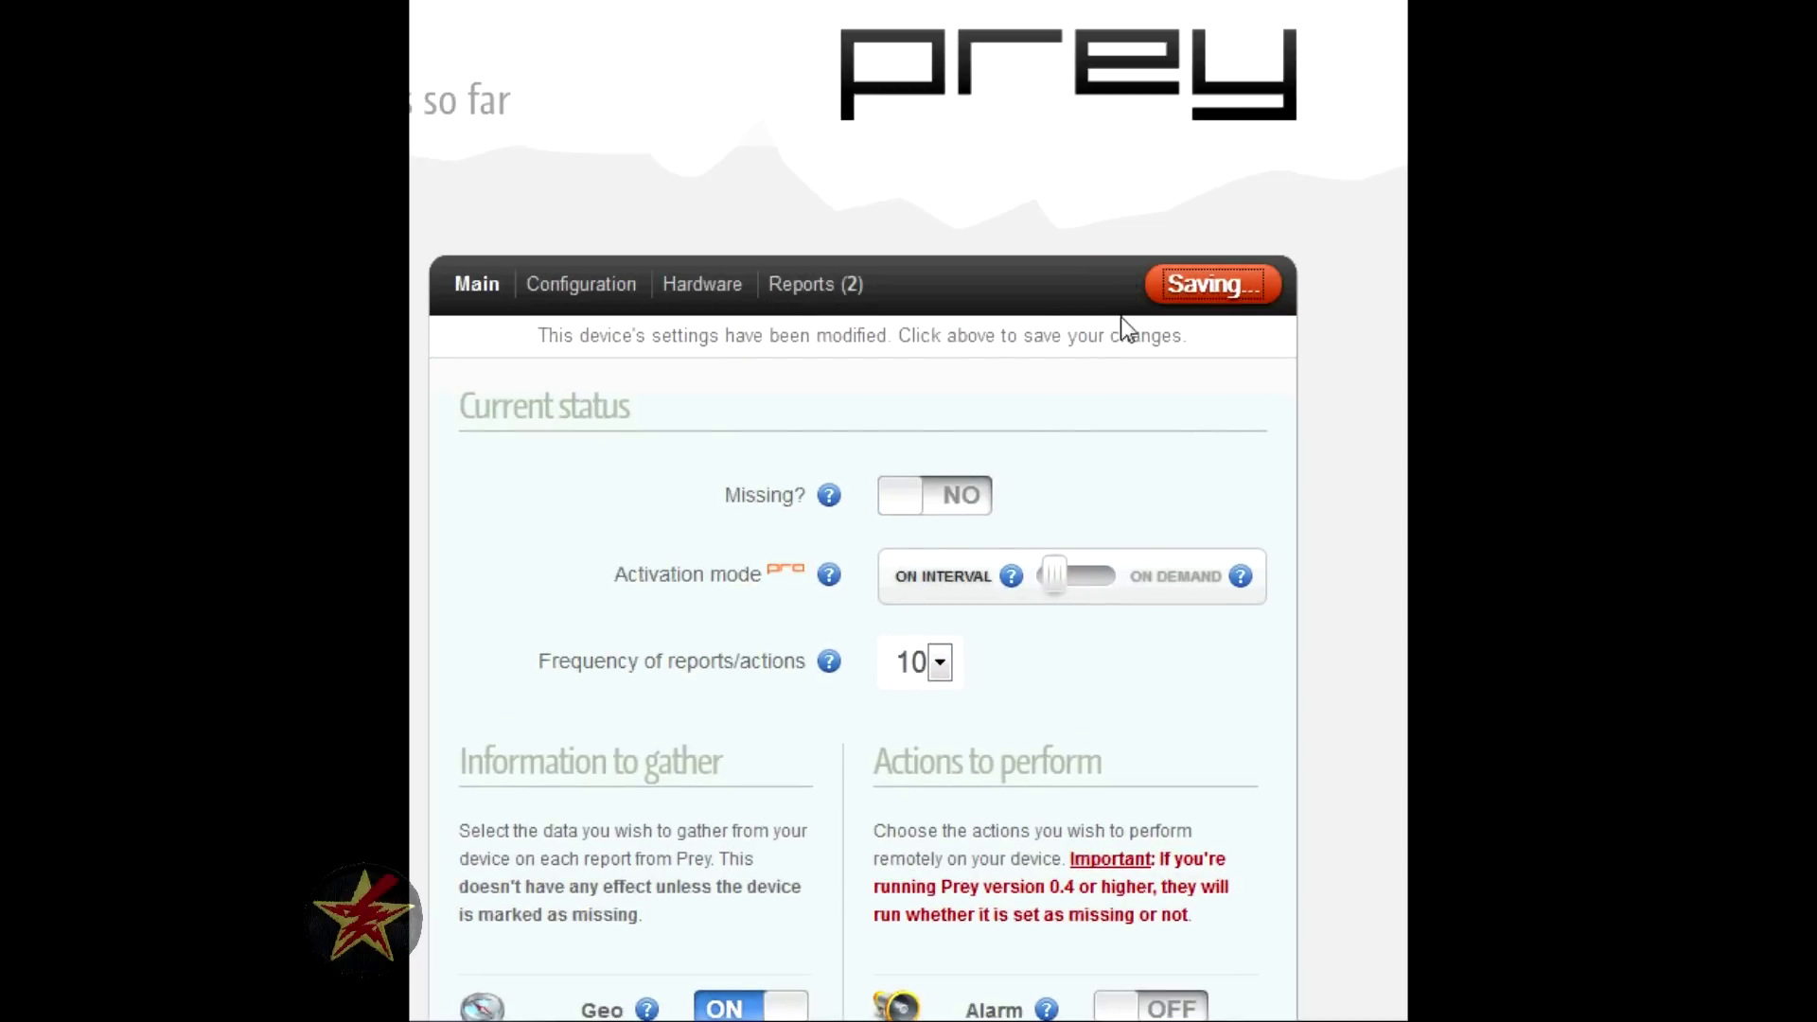
Scroll the Zayl Prey report down to bring its Location map into view.
scroll(1131, 398, down, 3)
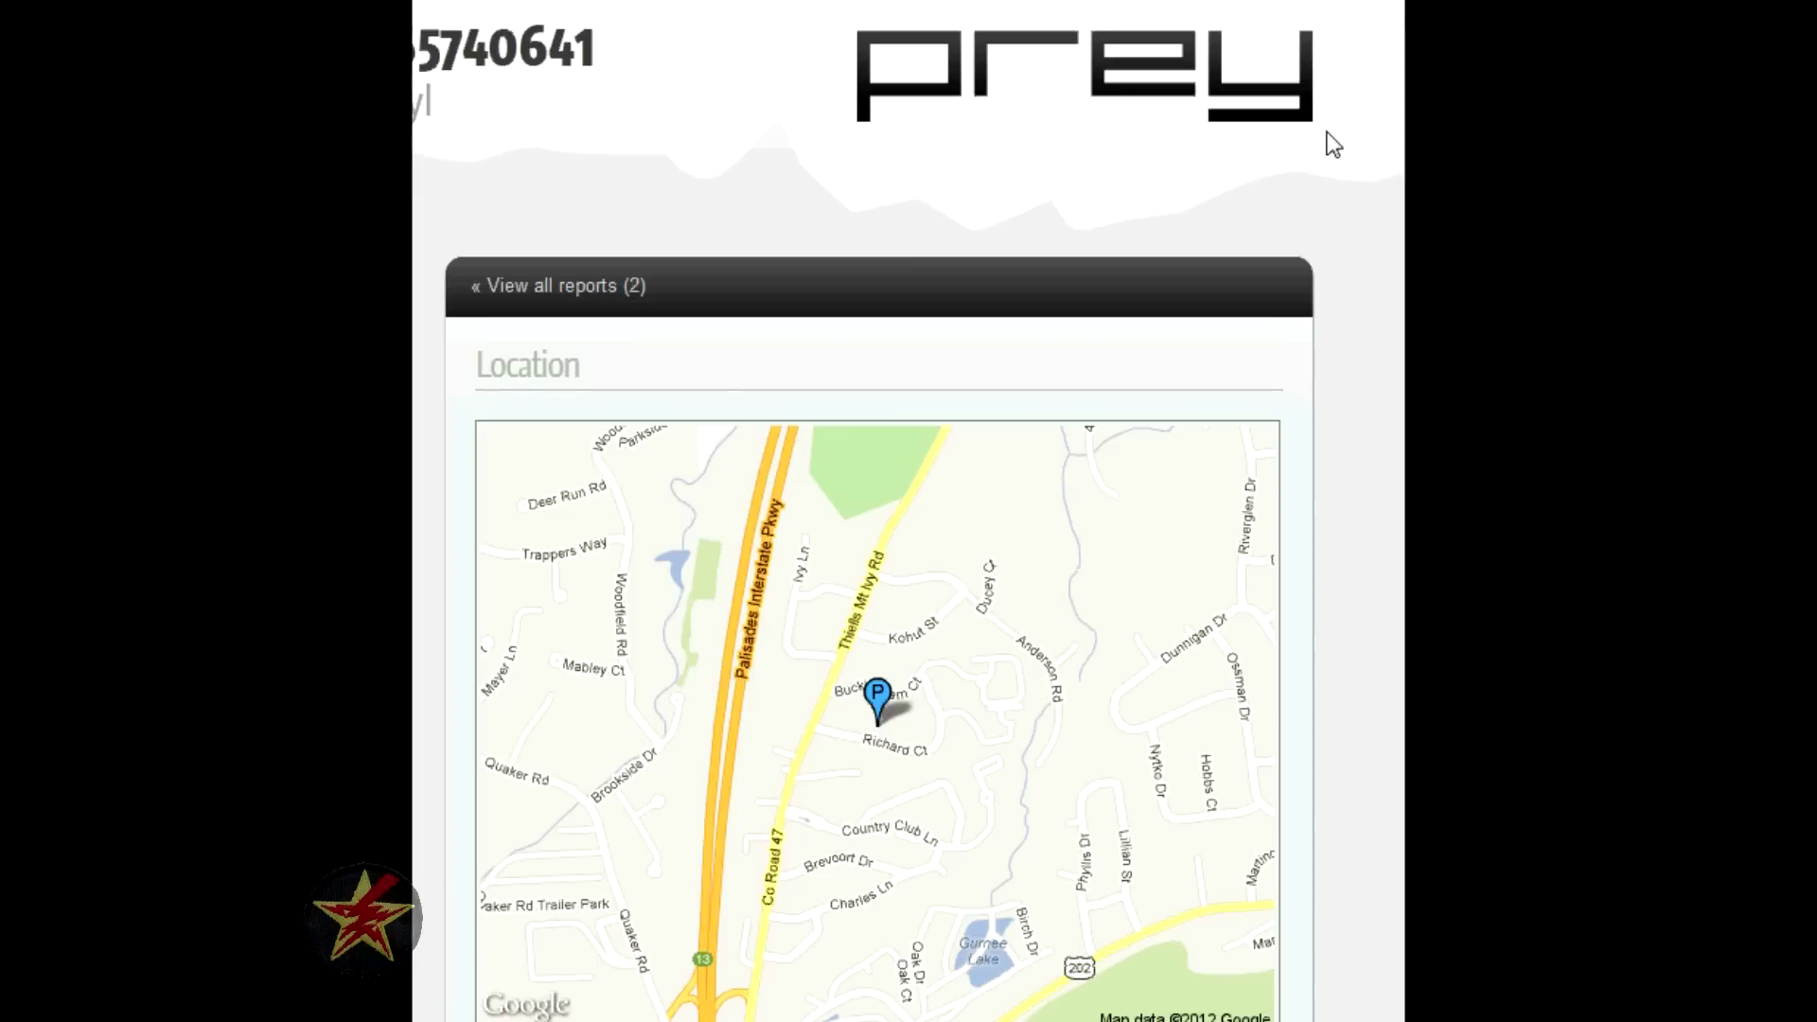
scroll(1327, 145, down, 3)
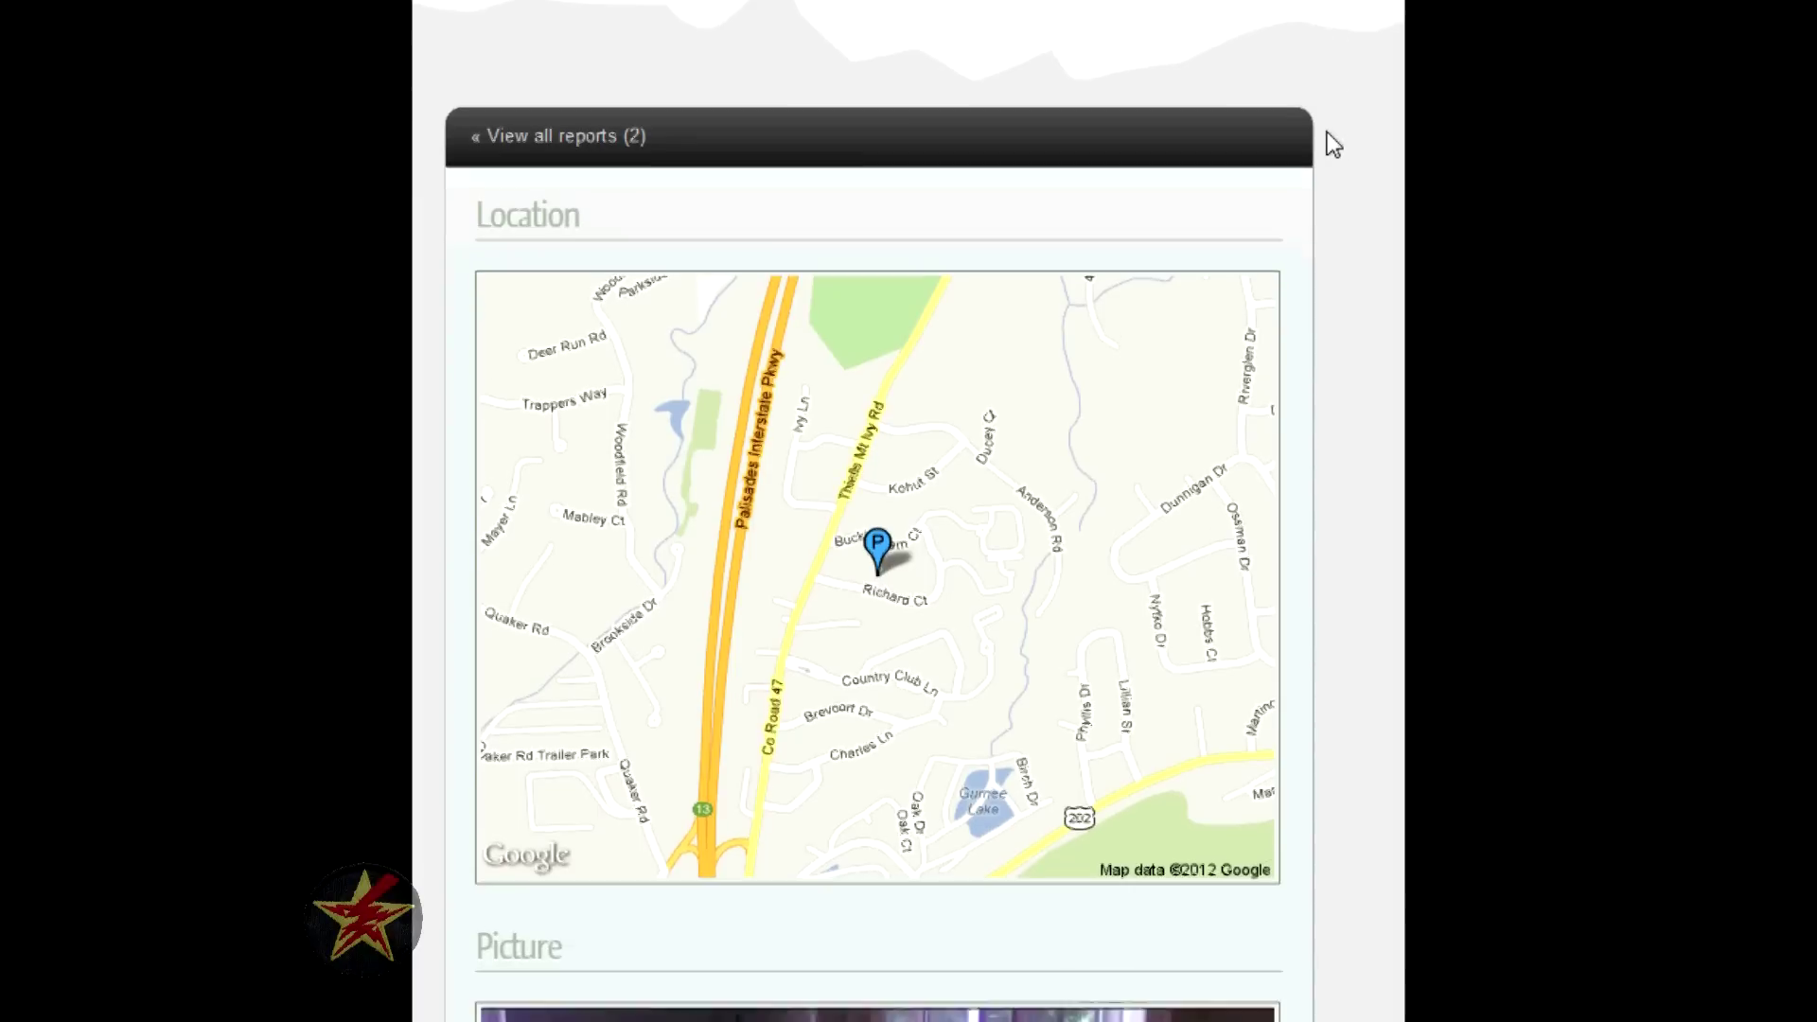
scroll(1333, 150, down, 3)
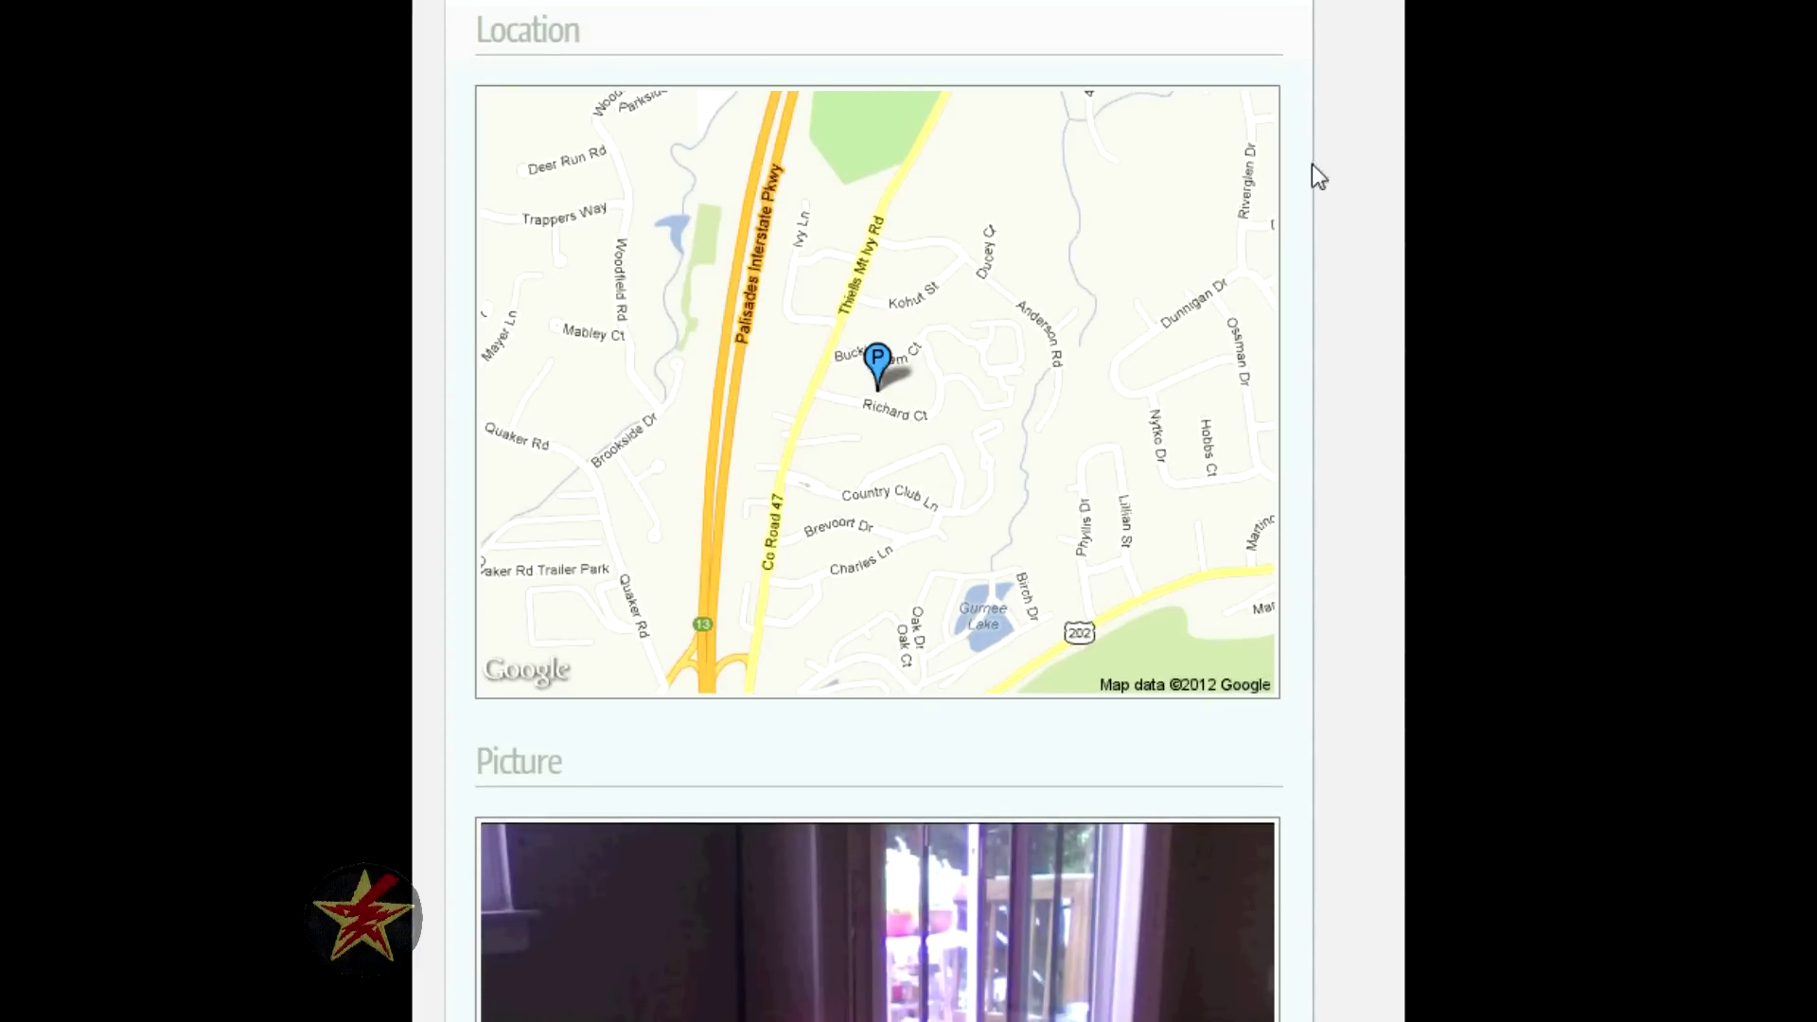
scroll(1309, 172, down, 9)
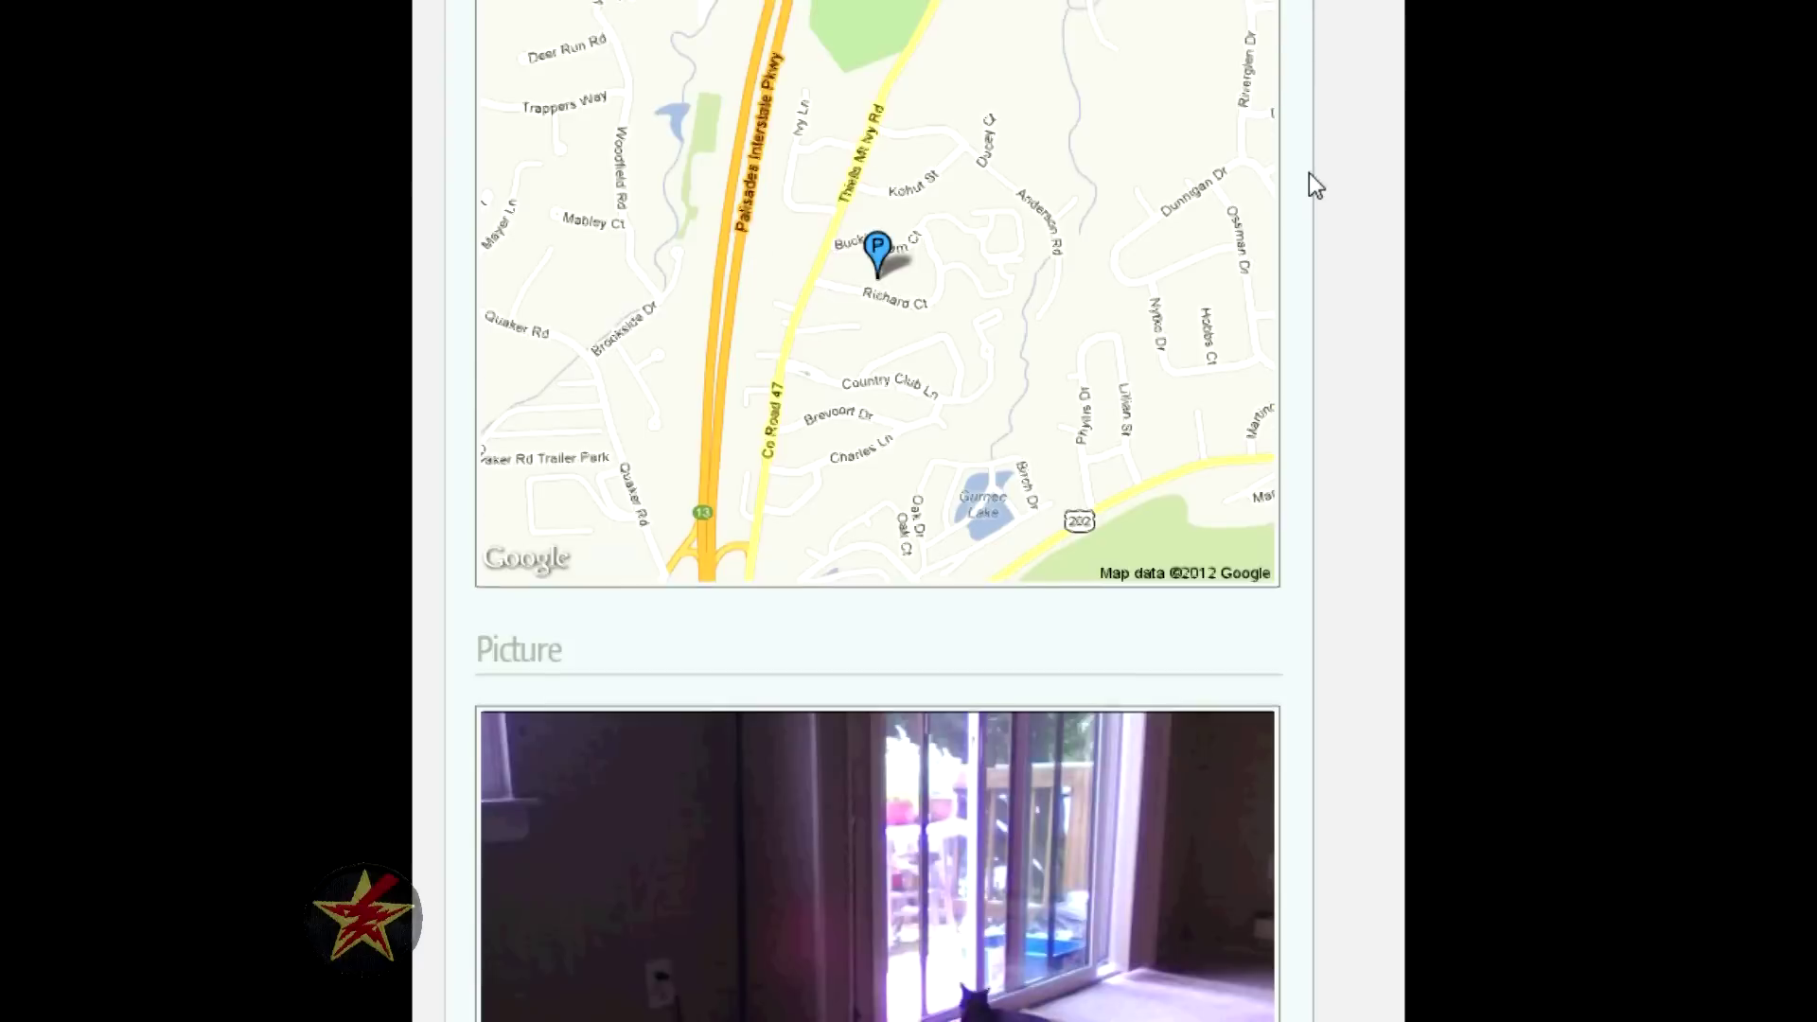
scroll(1312, 171, down, 6)
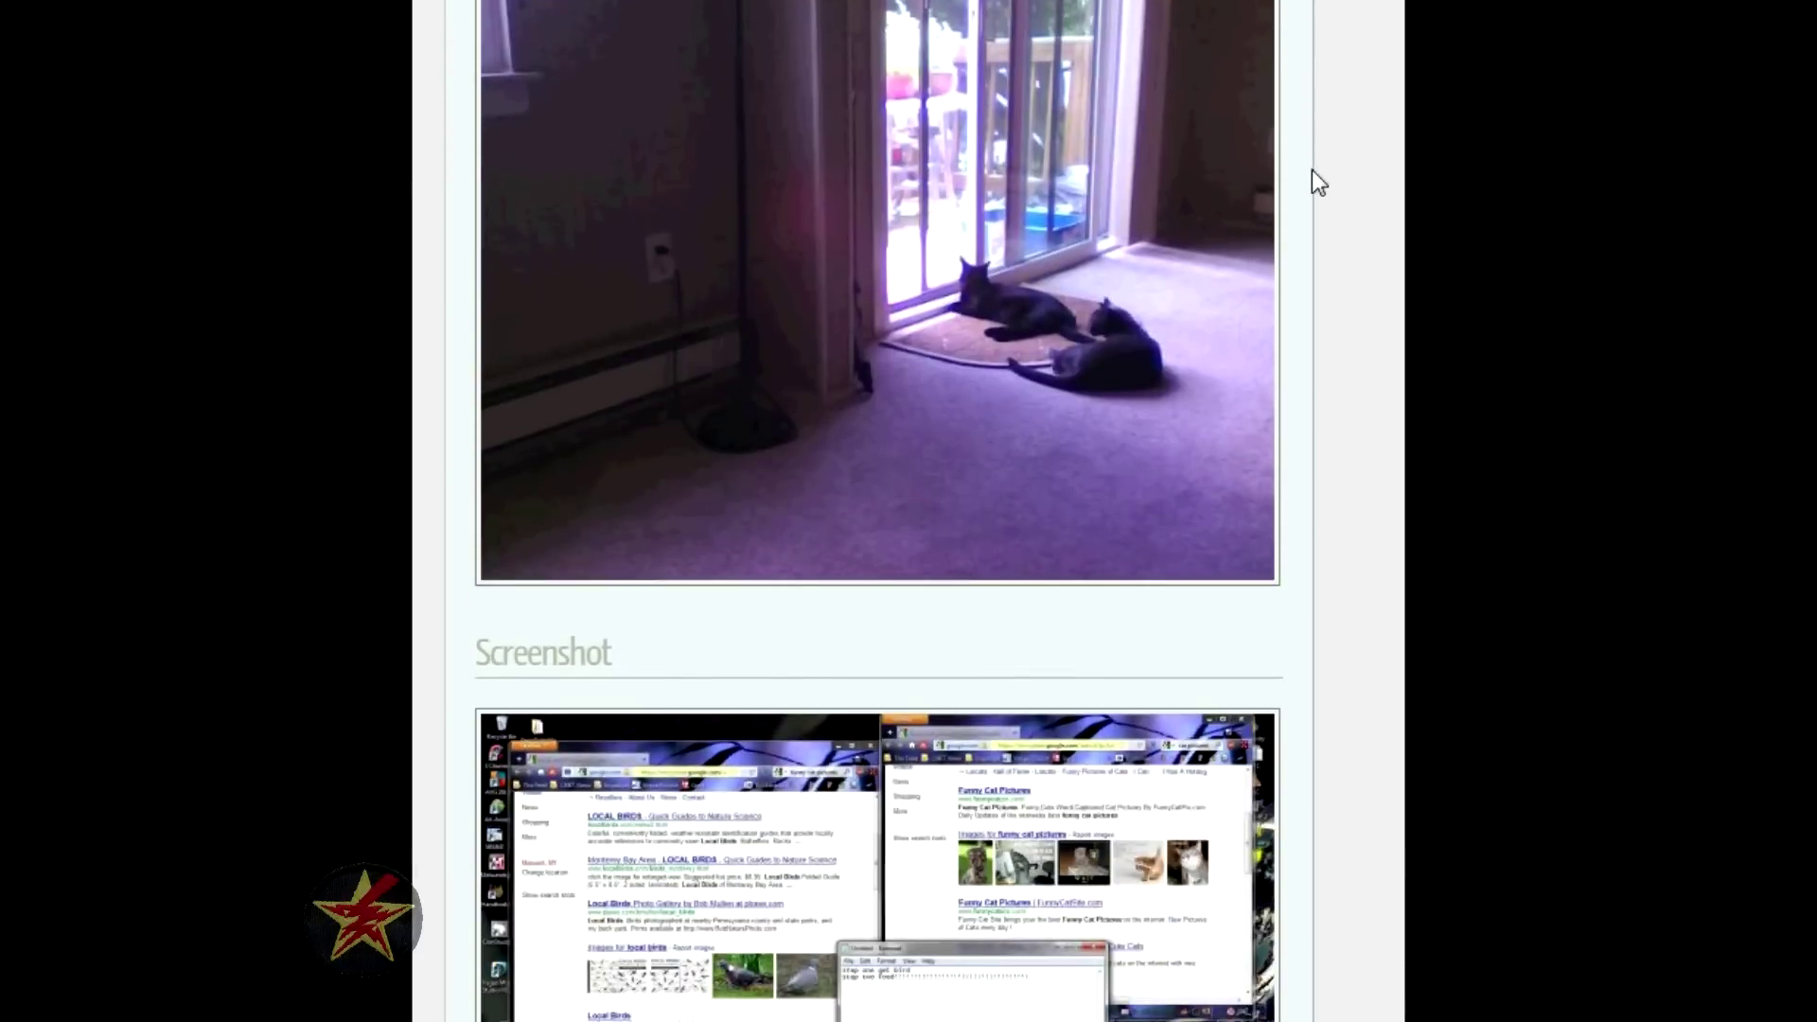
scroll(1312, 171, up, 3)
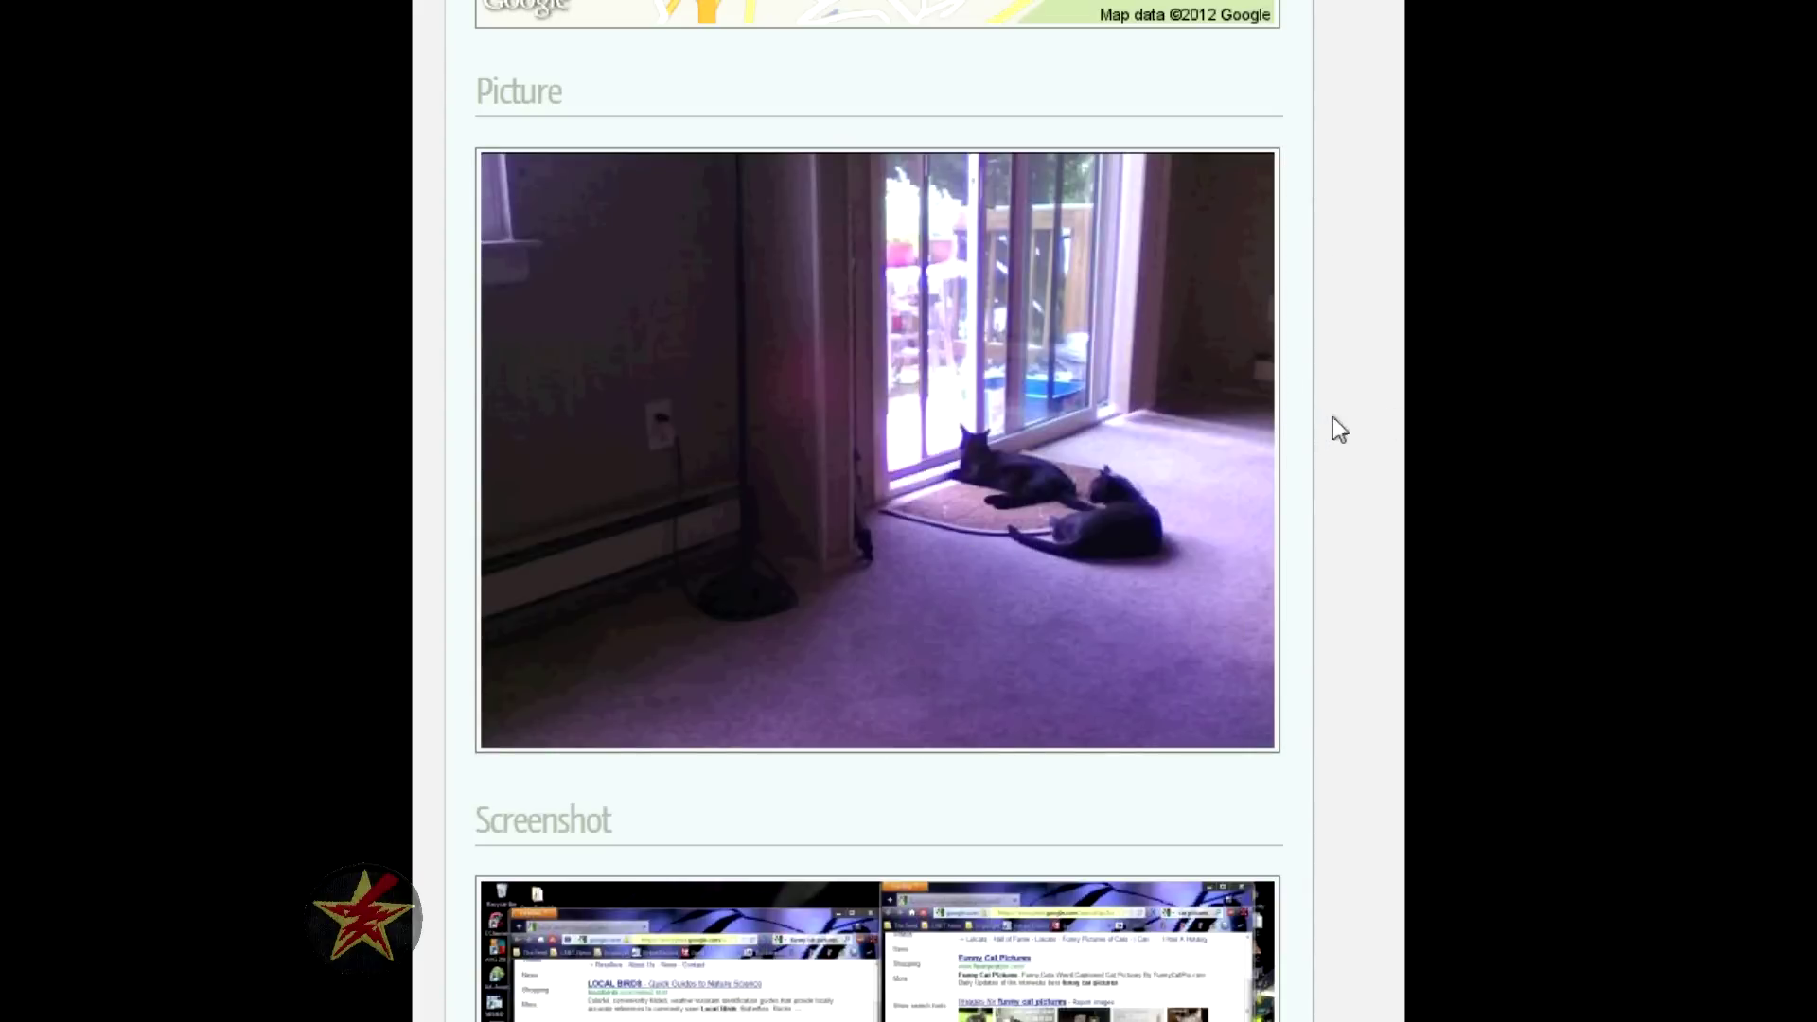
scroll(1333, 416, down, 5)
scroll(1339, 413, down, 1)
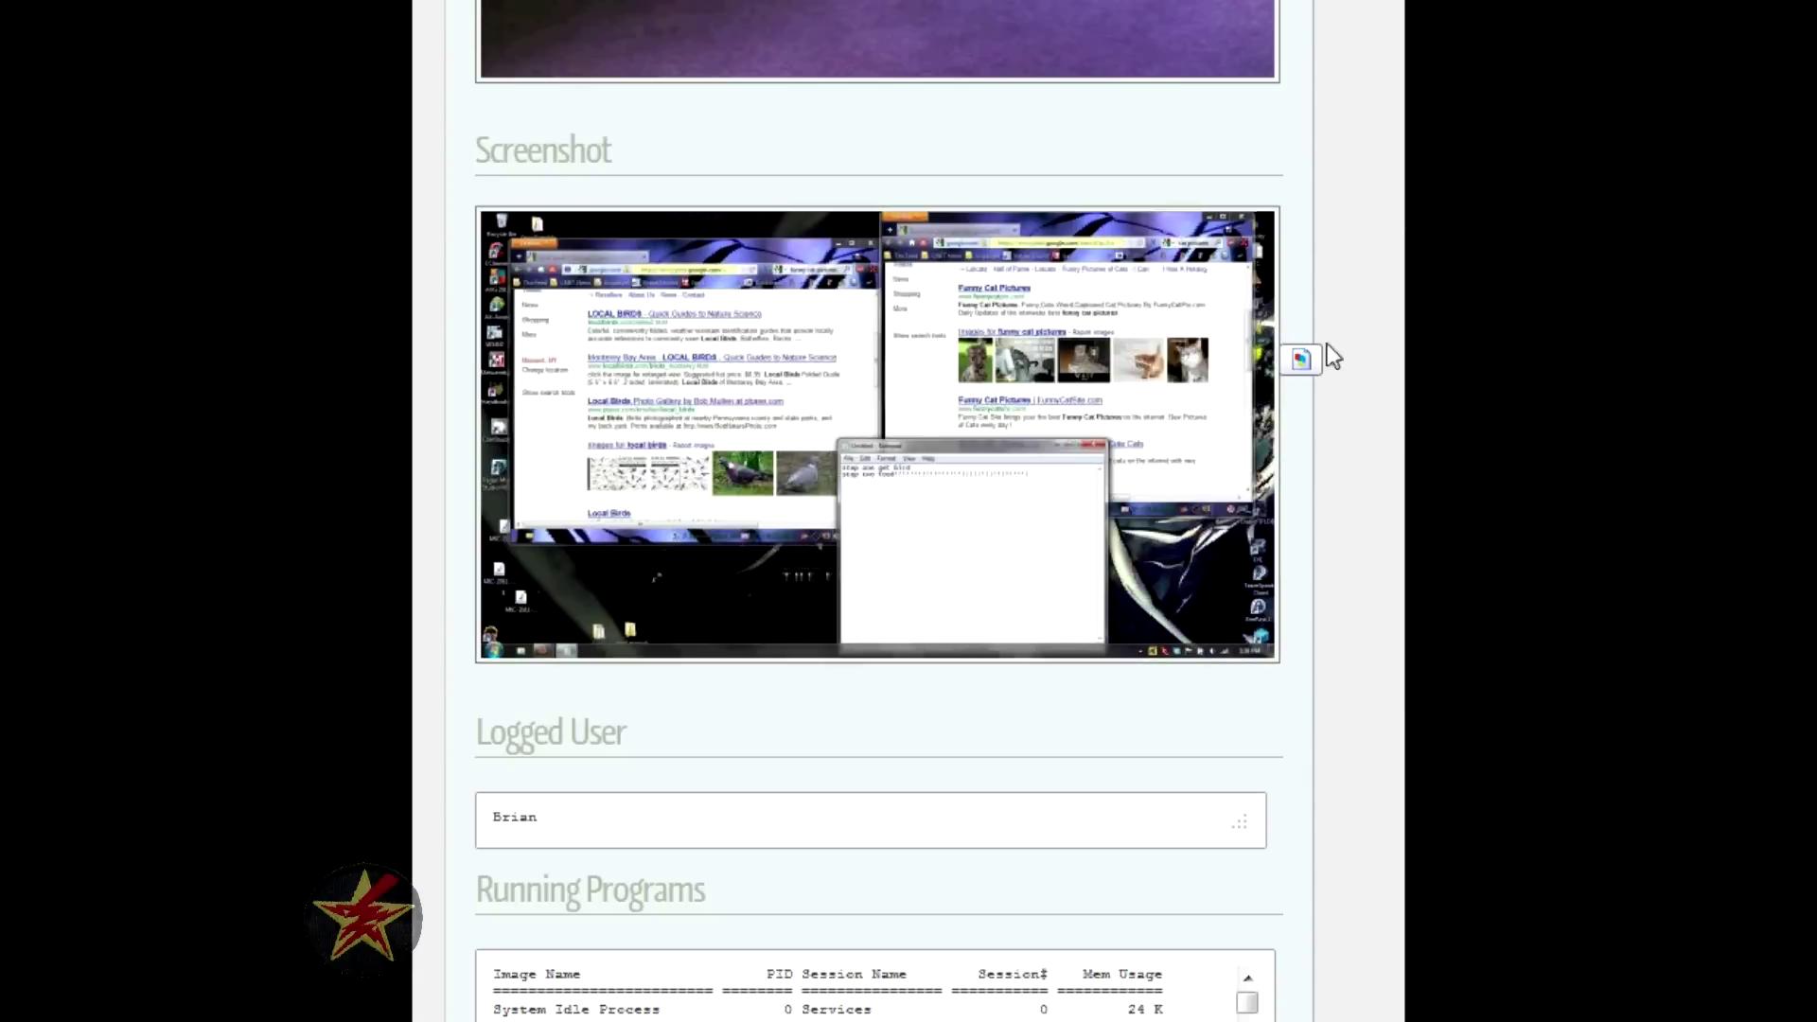
Enlarge the captured screenshot below the Location map for a closer look.
scroll(1342, 473, down, 2)
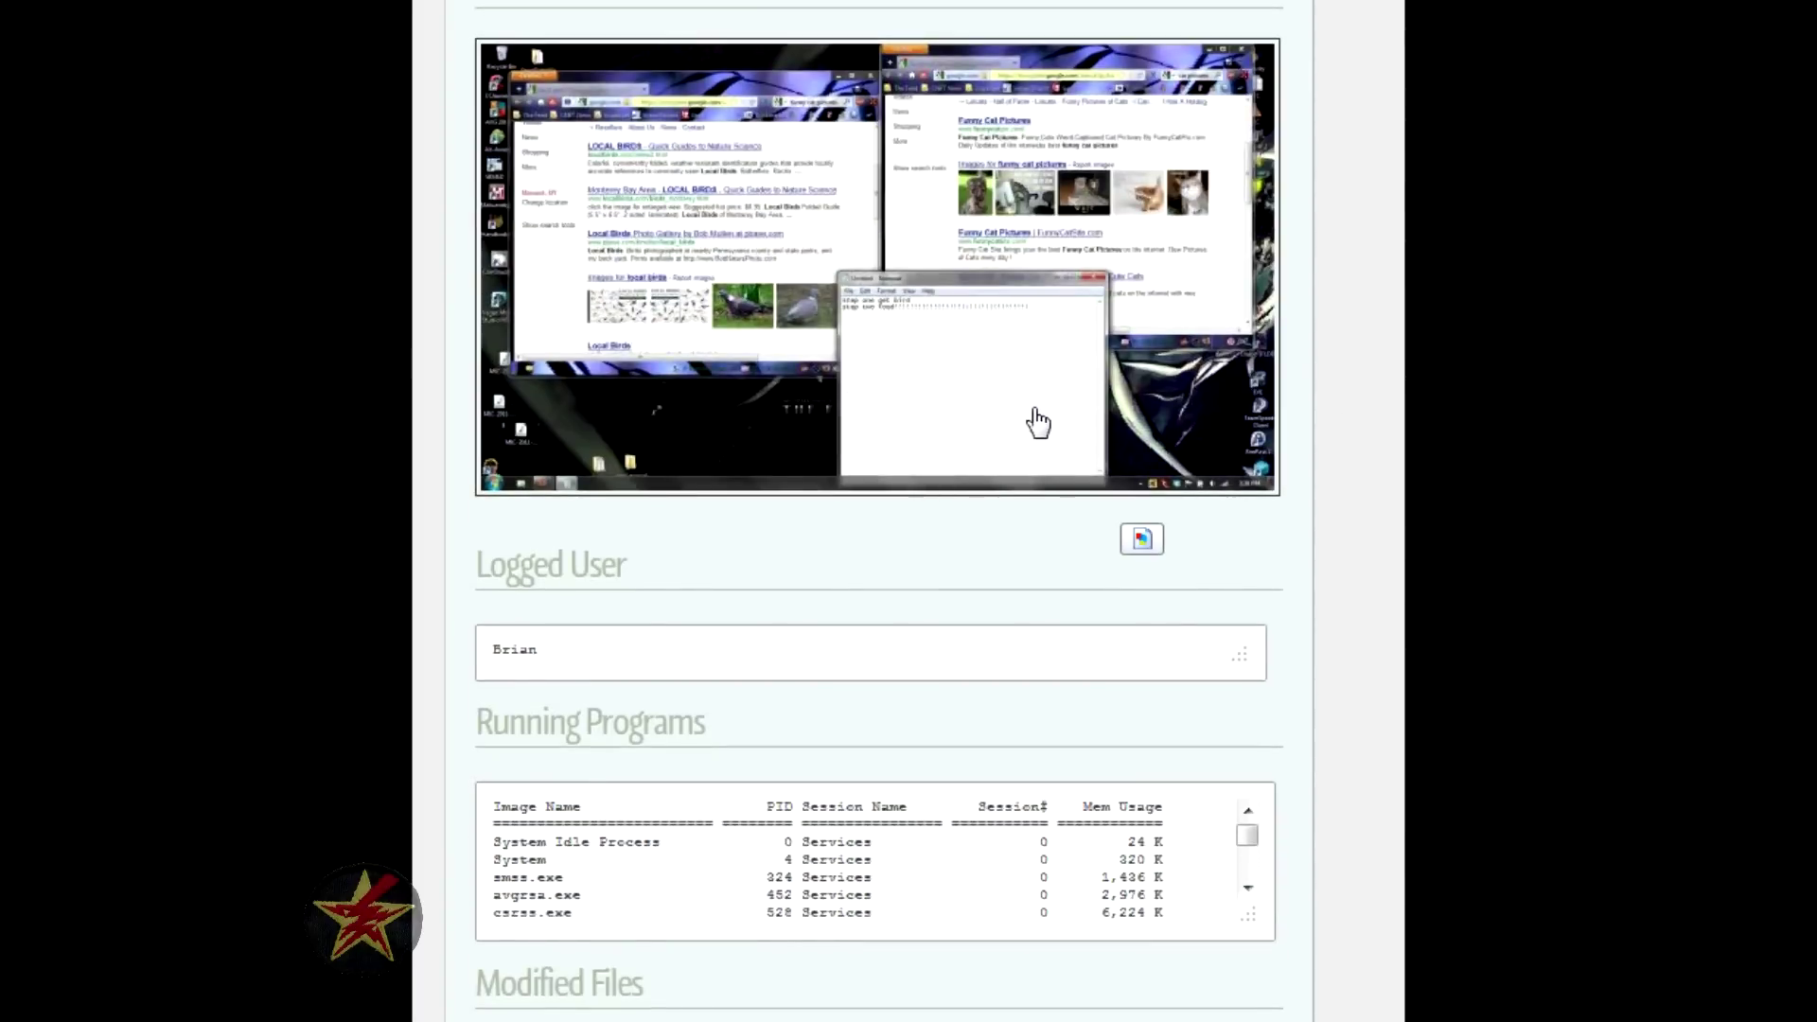
click(1038, 421)
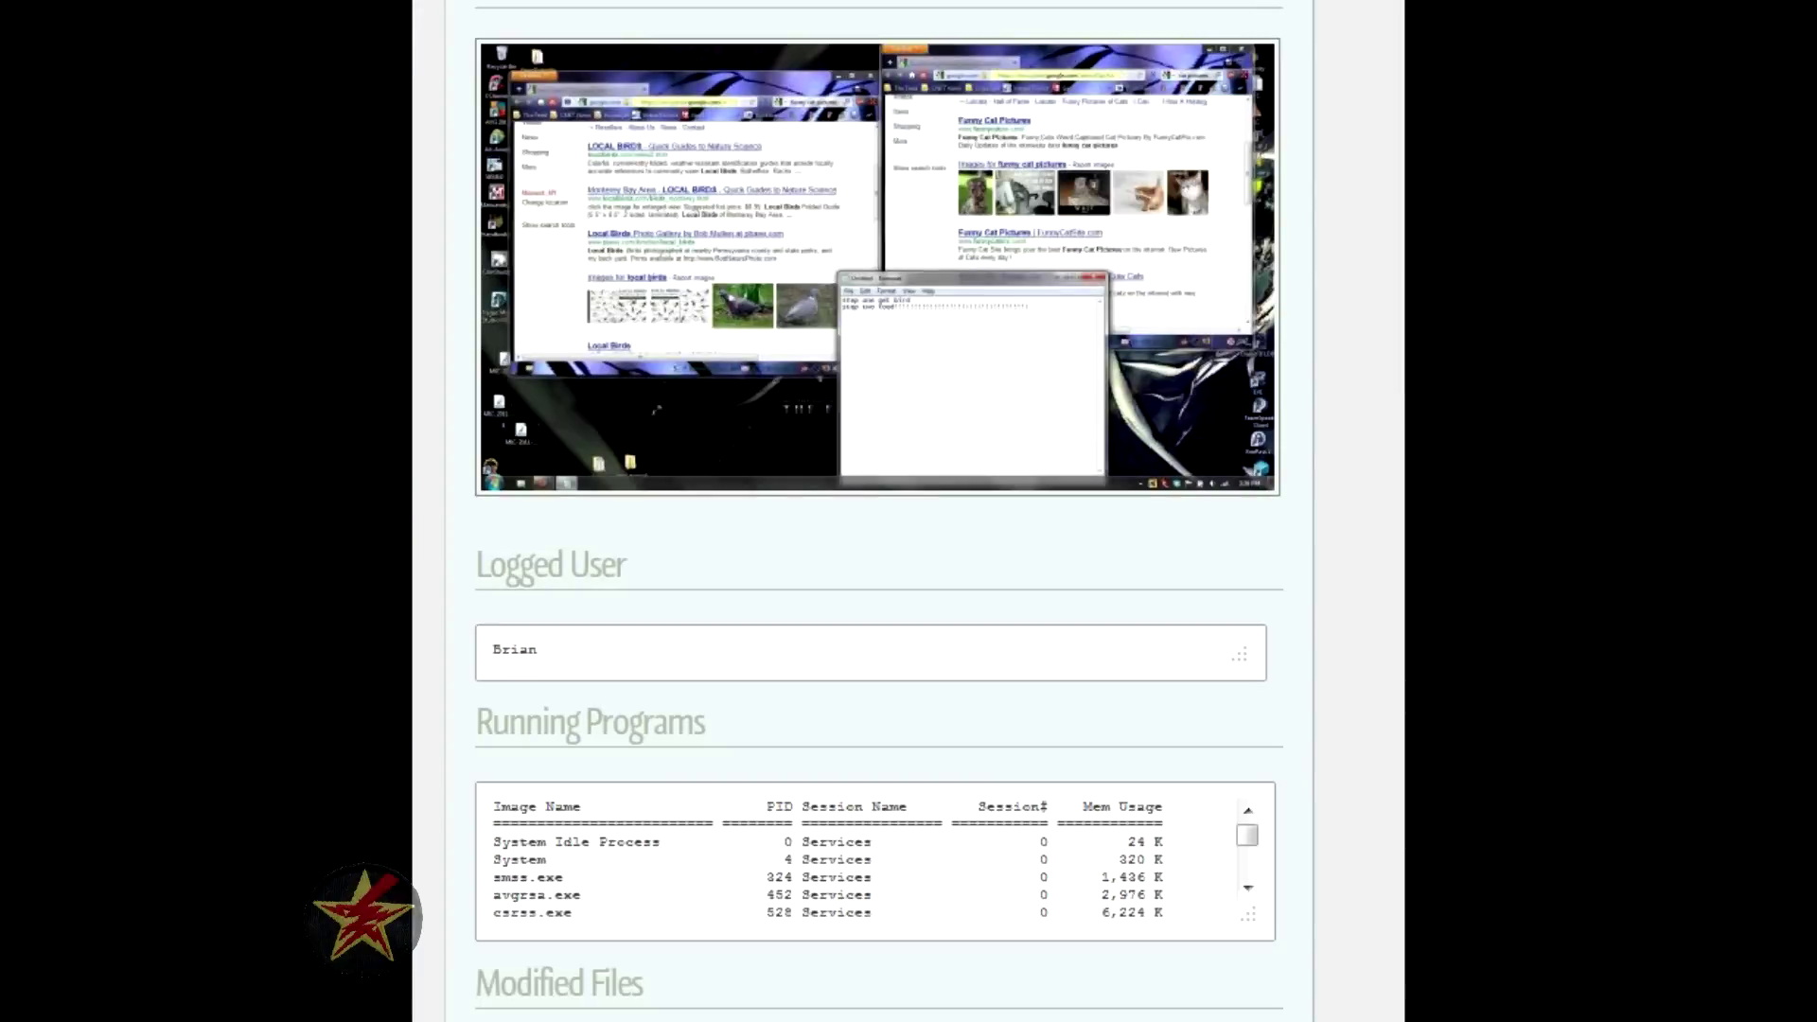
scroll(878, 512, up, 3)
scroll(633, 461, up, 15)
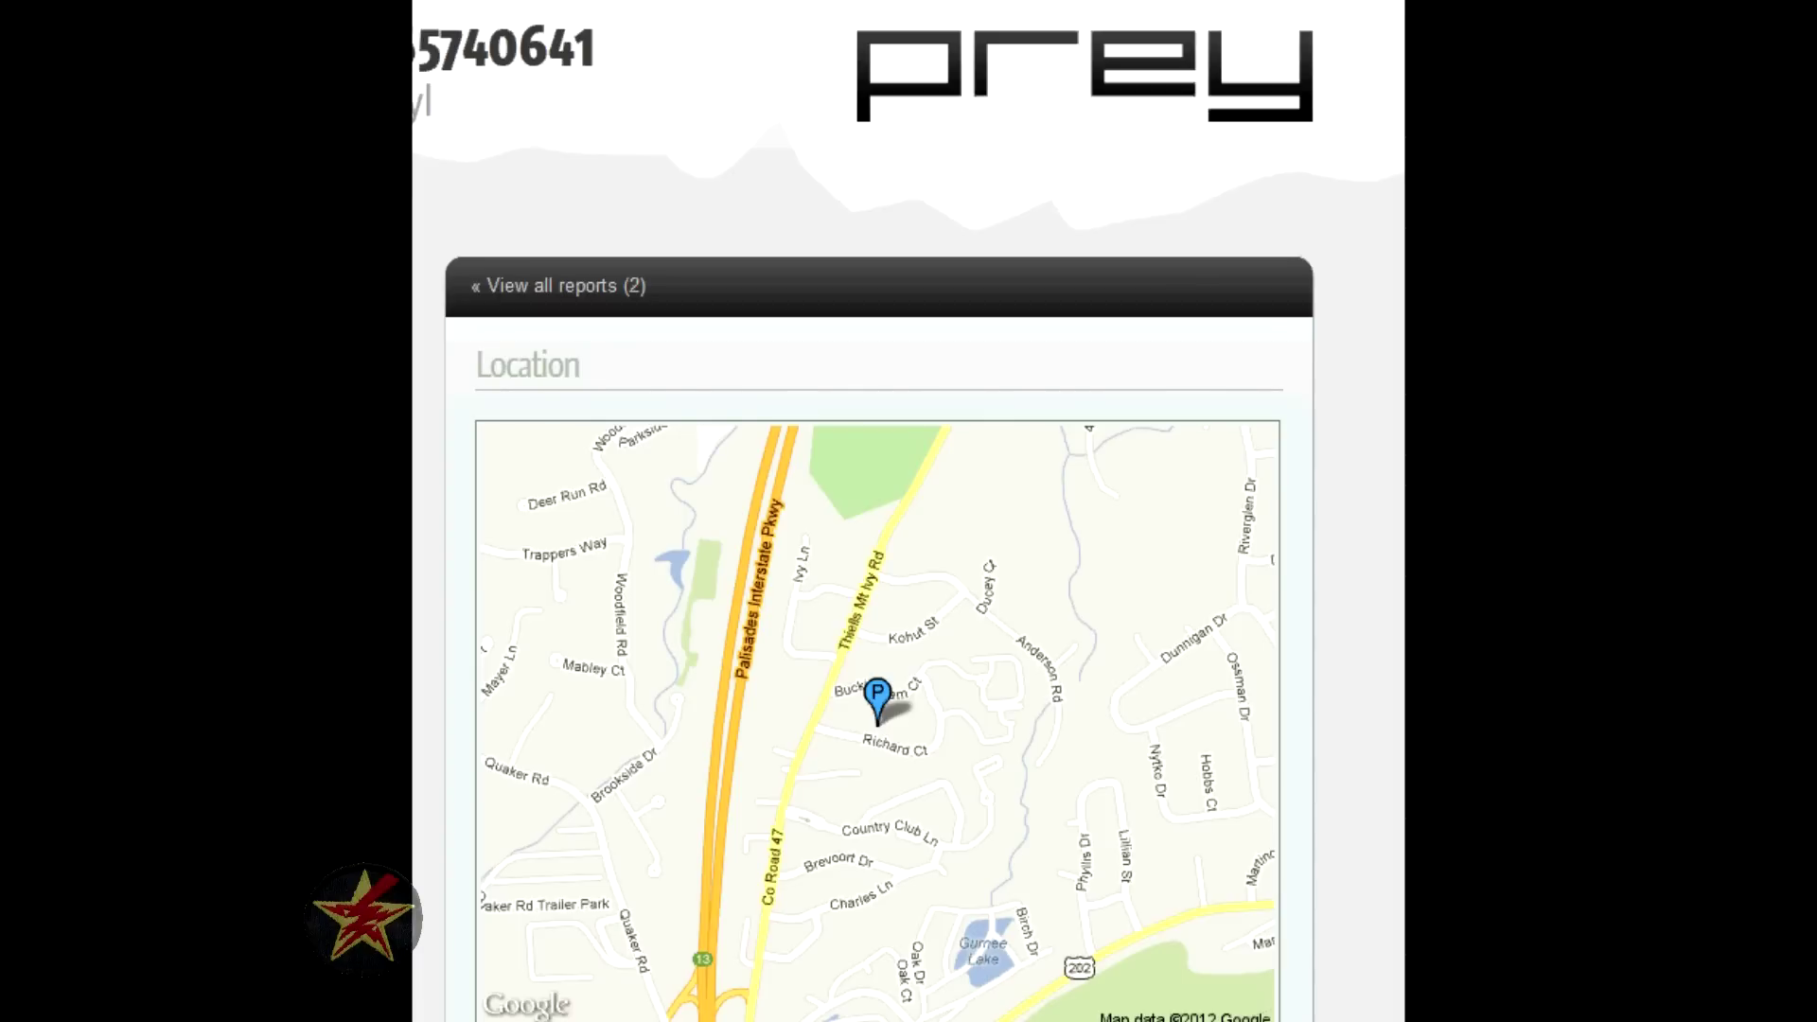
Scroll further down the report and enlarge the webcam picture of the cats.
scroll(909, 511, down, 2)
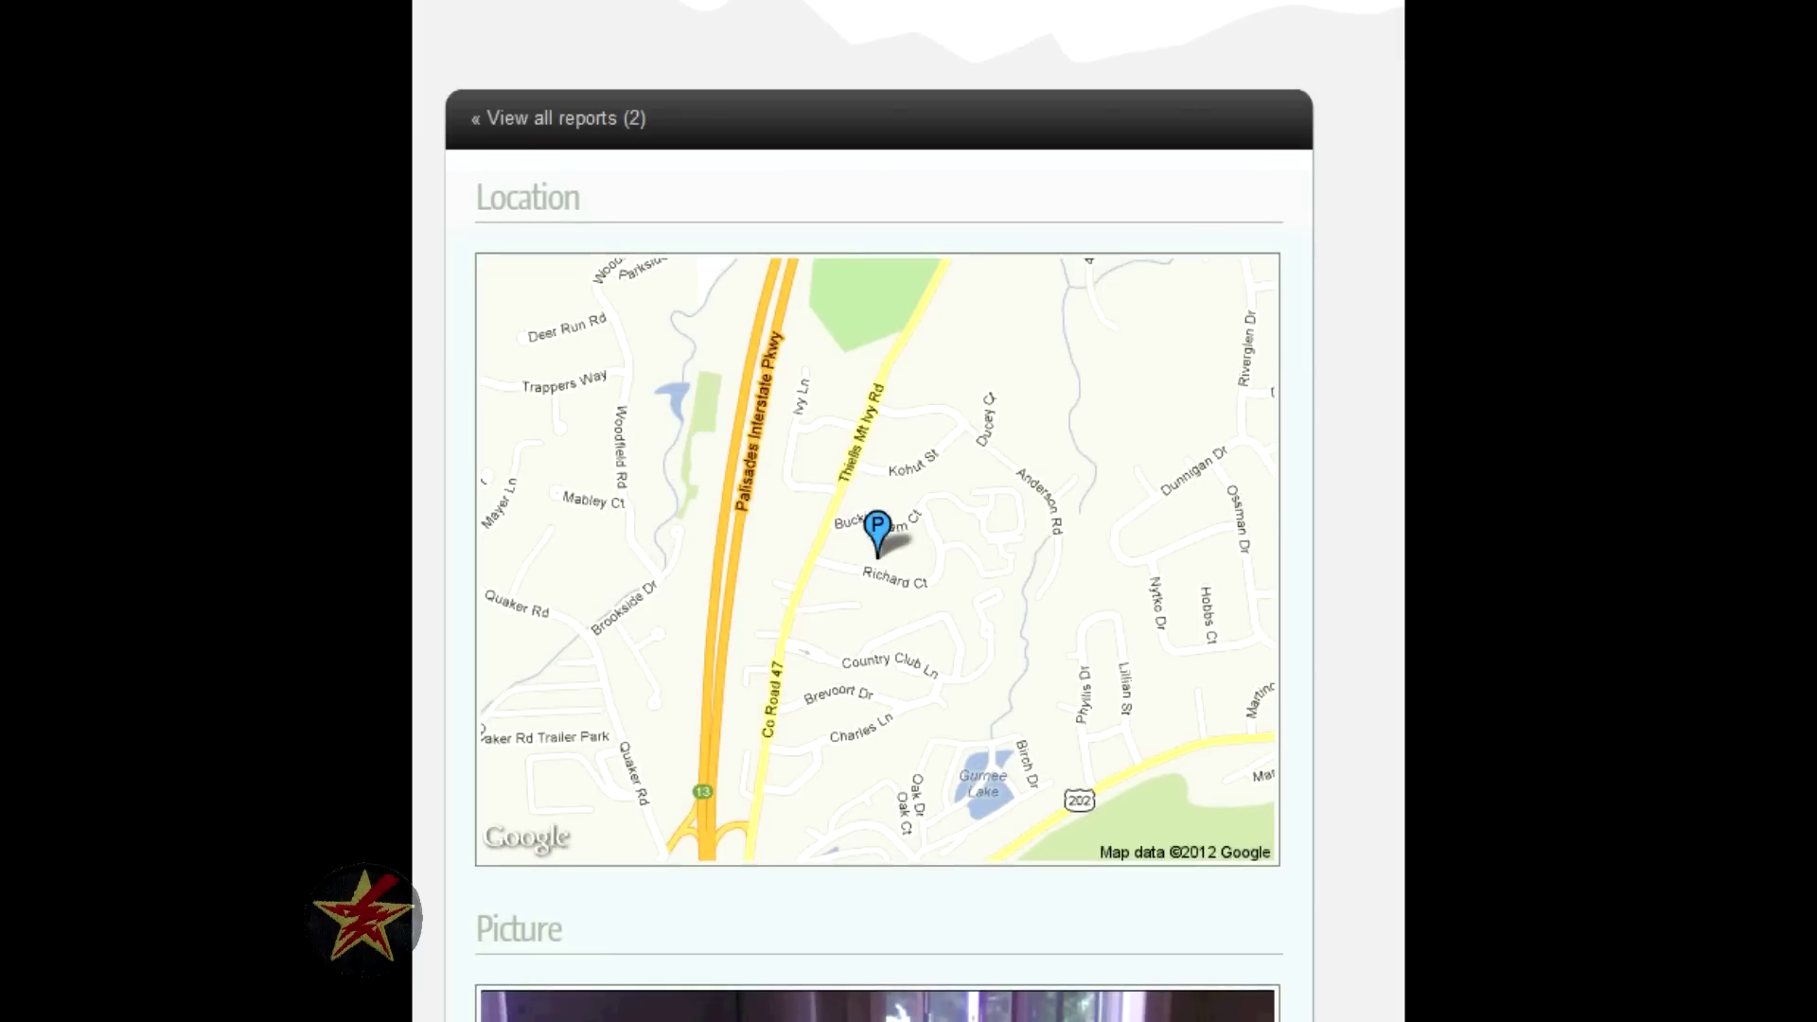
scroll(878, 511, down, 2)
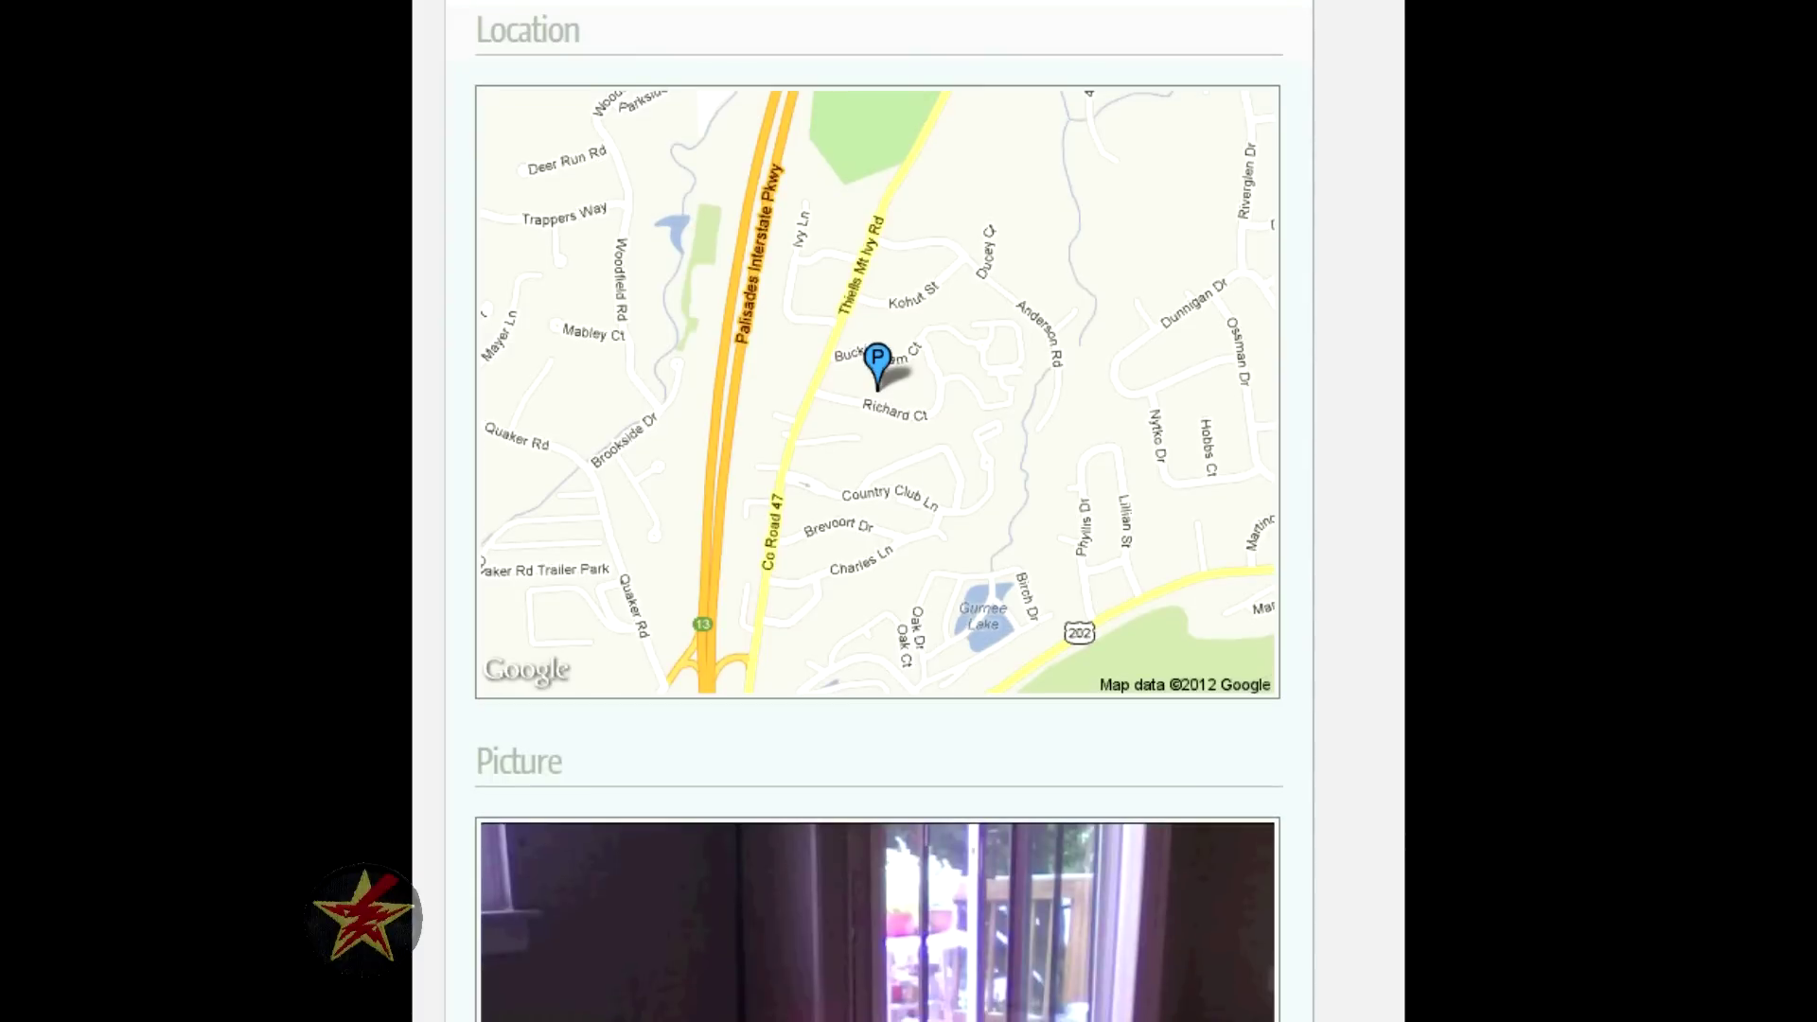
scroll(879, 511, down, 2)
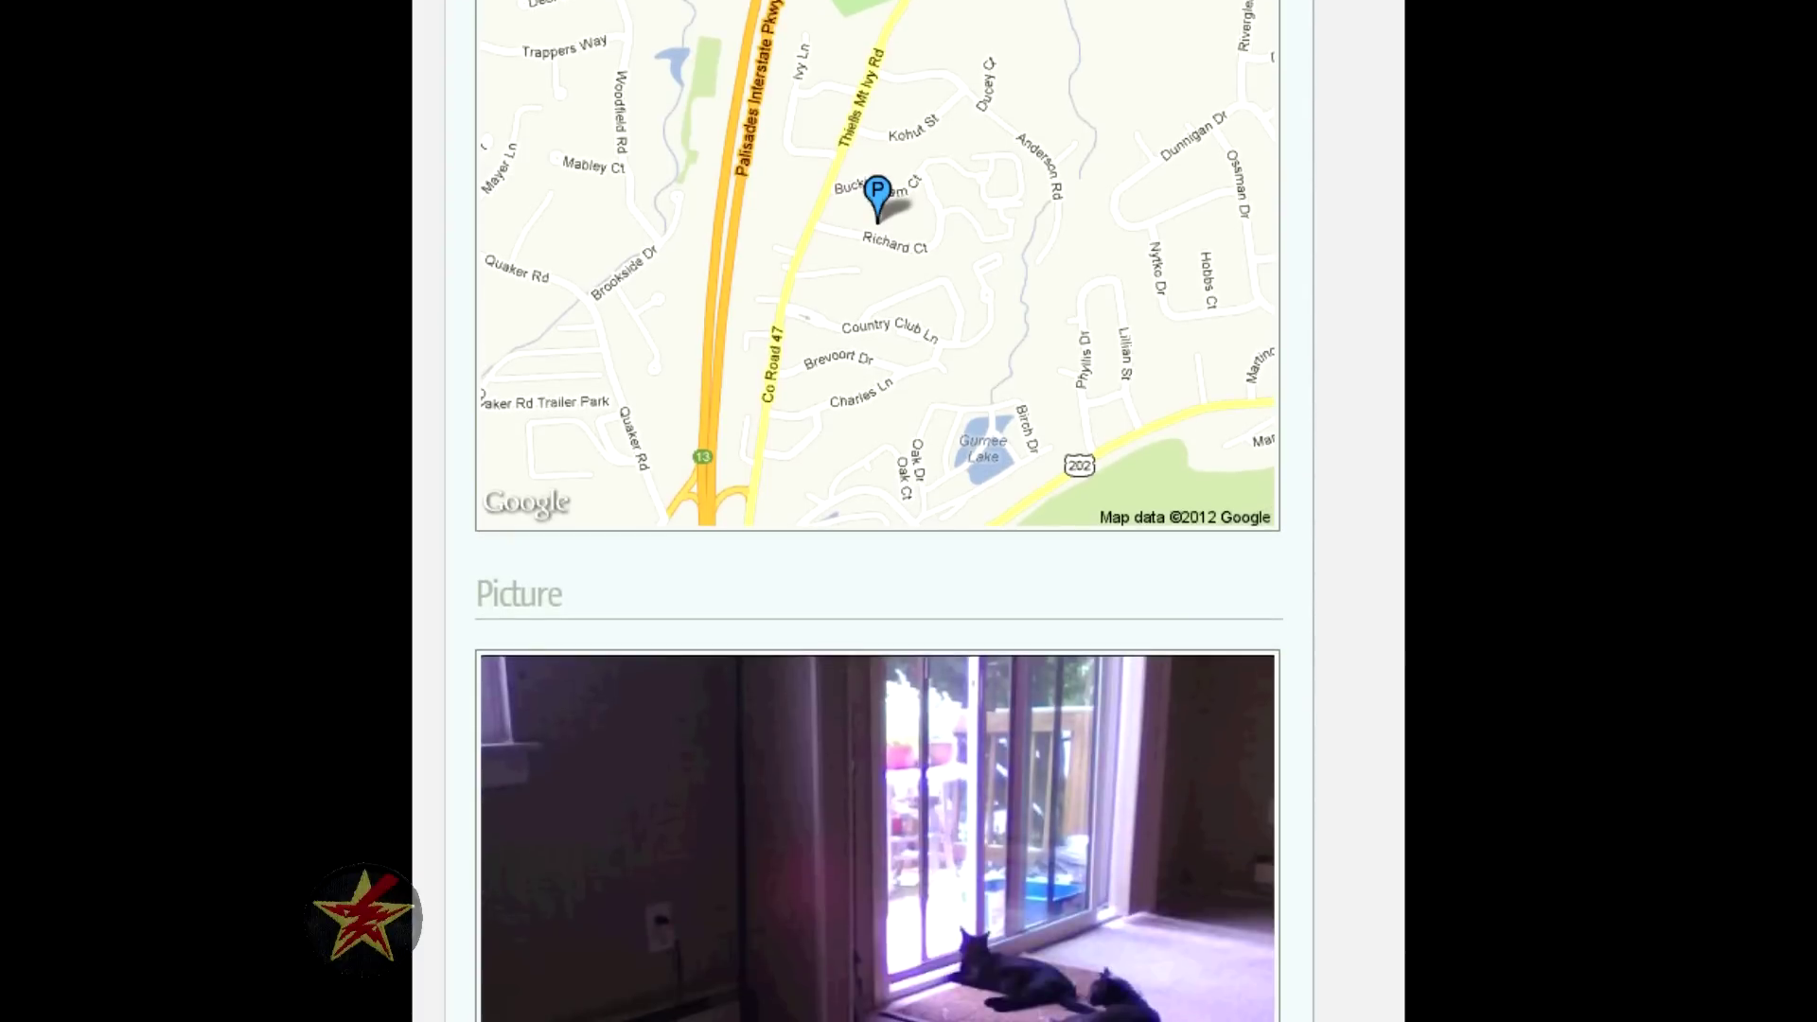
scroll(879, 511, down, 4)
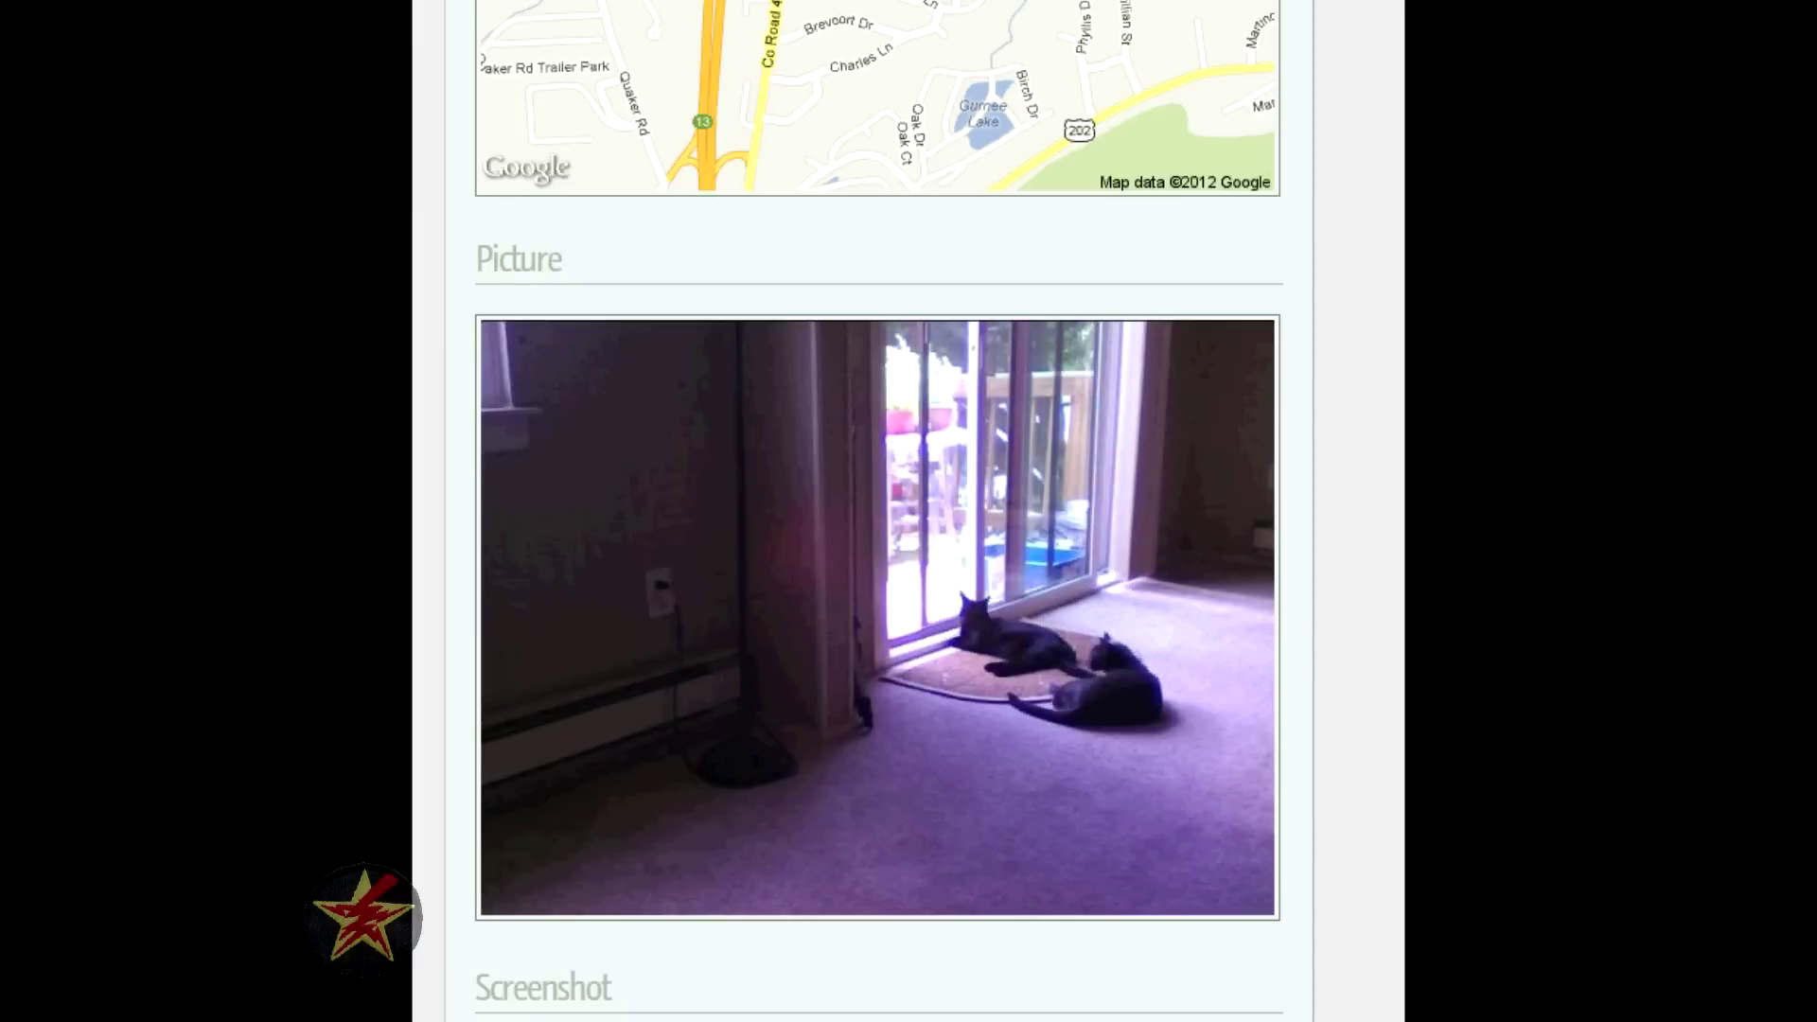
click(873, 432)
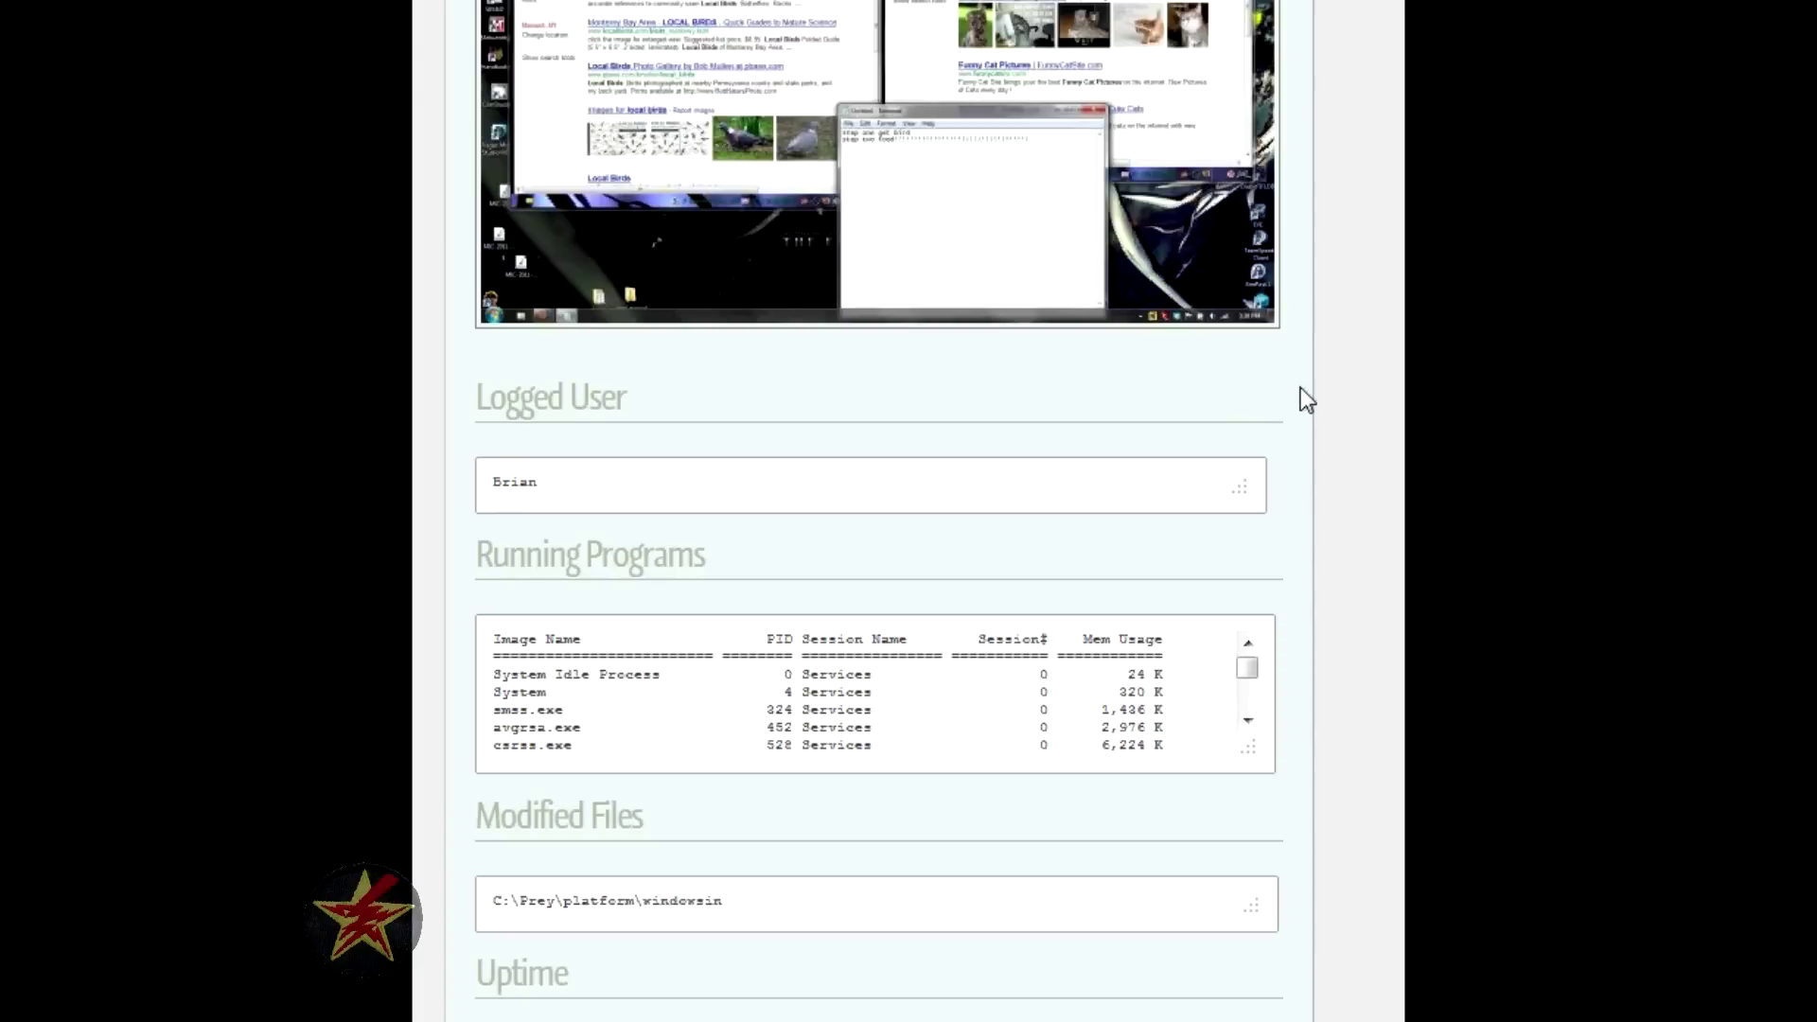
Read through Running Programs, Modified Files, Uptime, Active Connections, Wifi Info and Complete Trace.
scroll(1326, 393, down, 2)
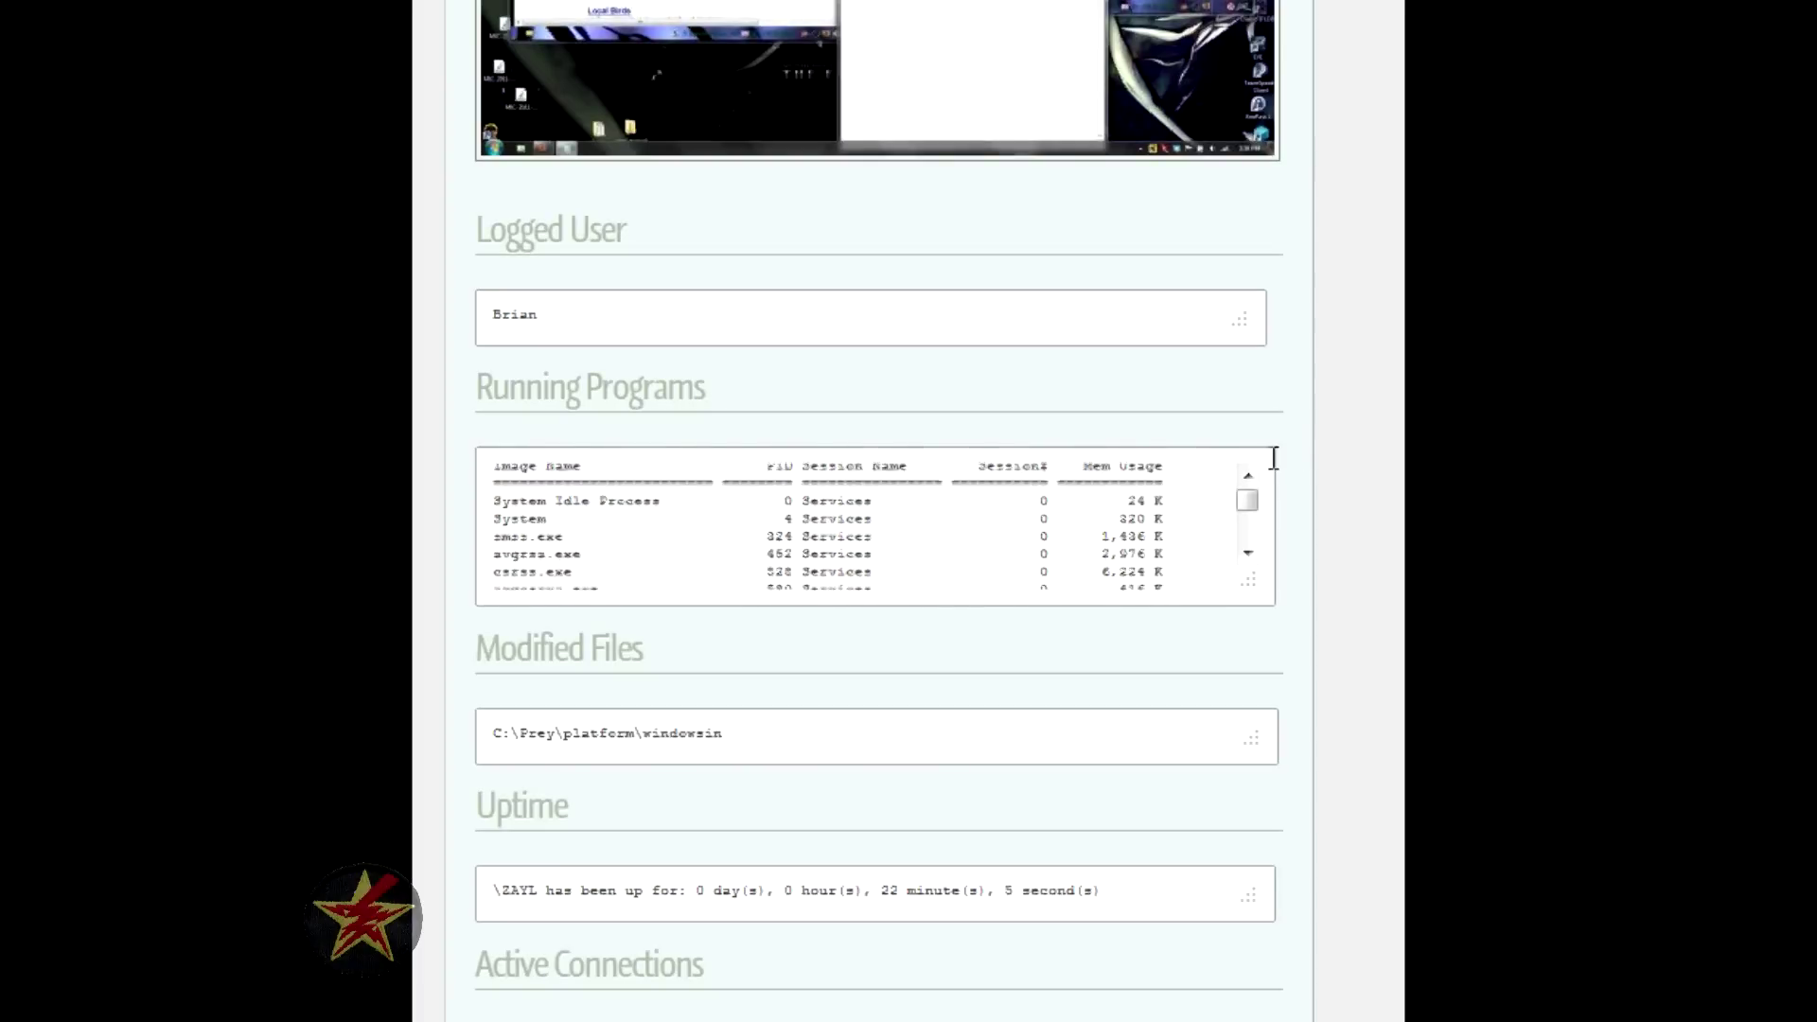
scroll(1250, 487, down, 2)
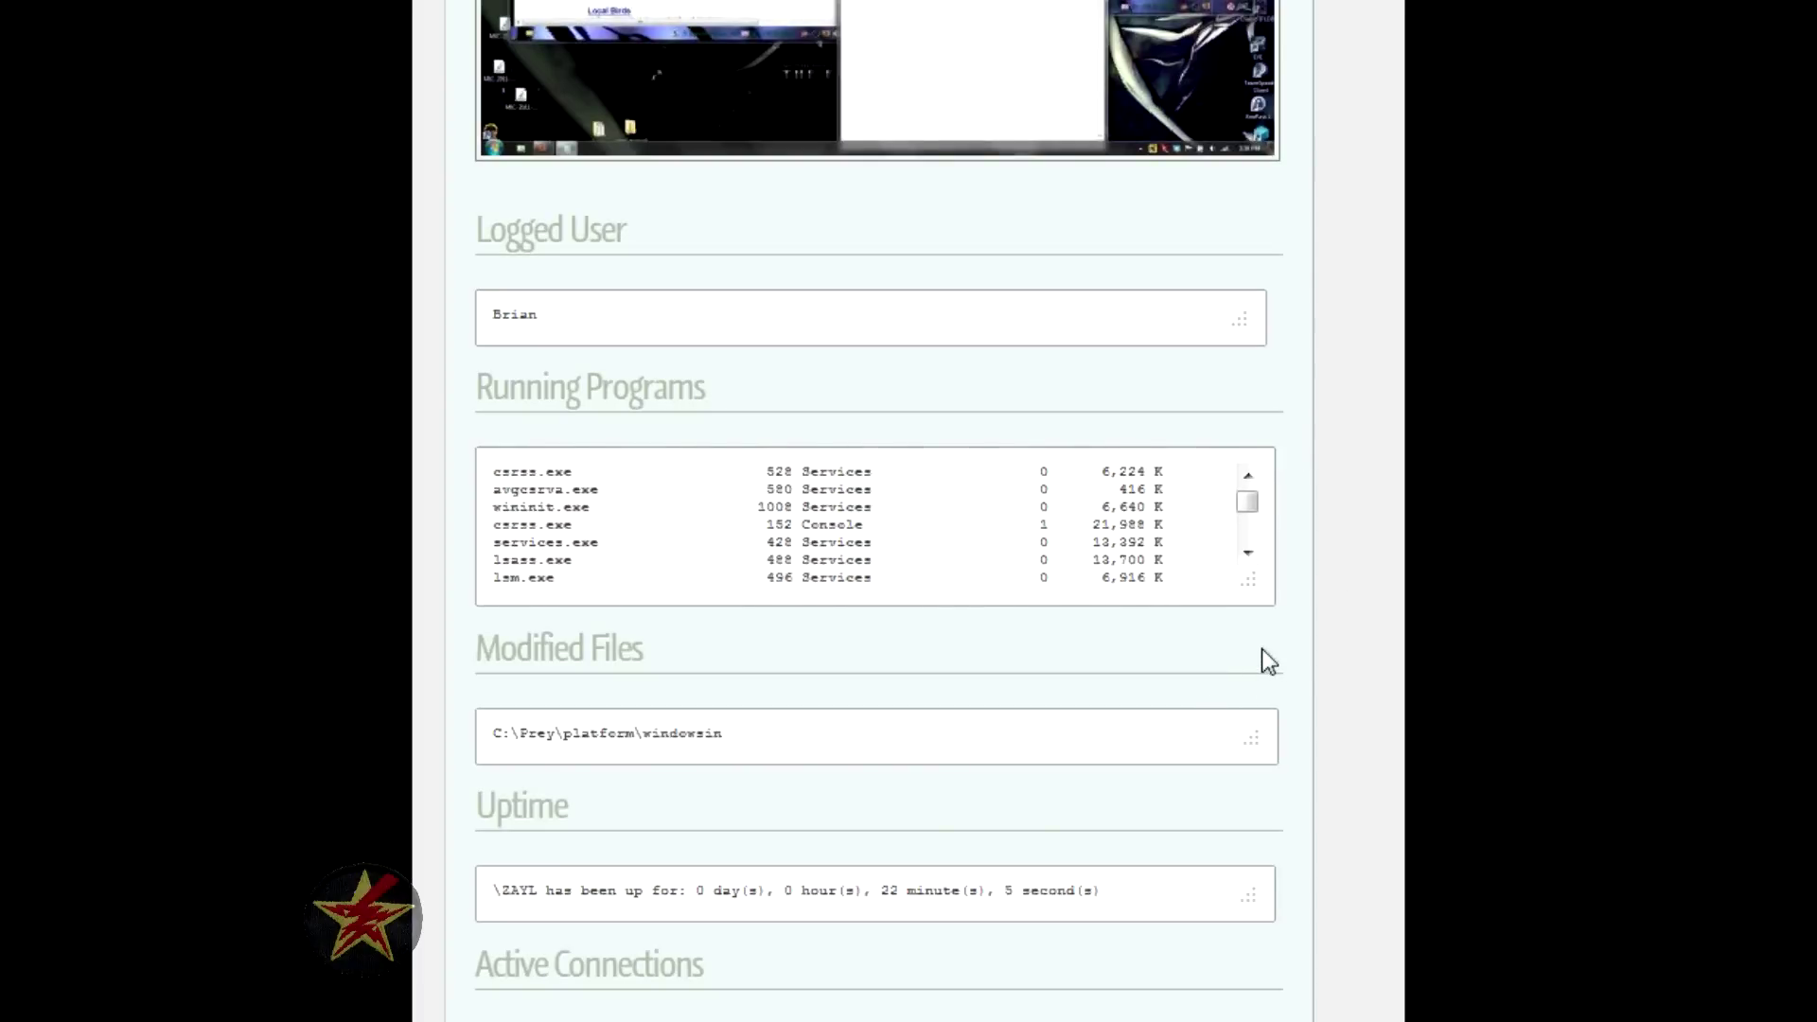
scroll(1274, 657, down, 2)
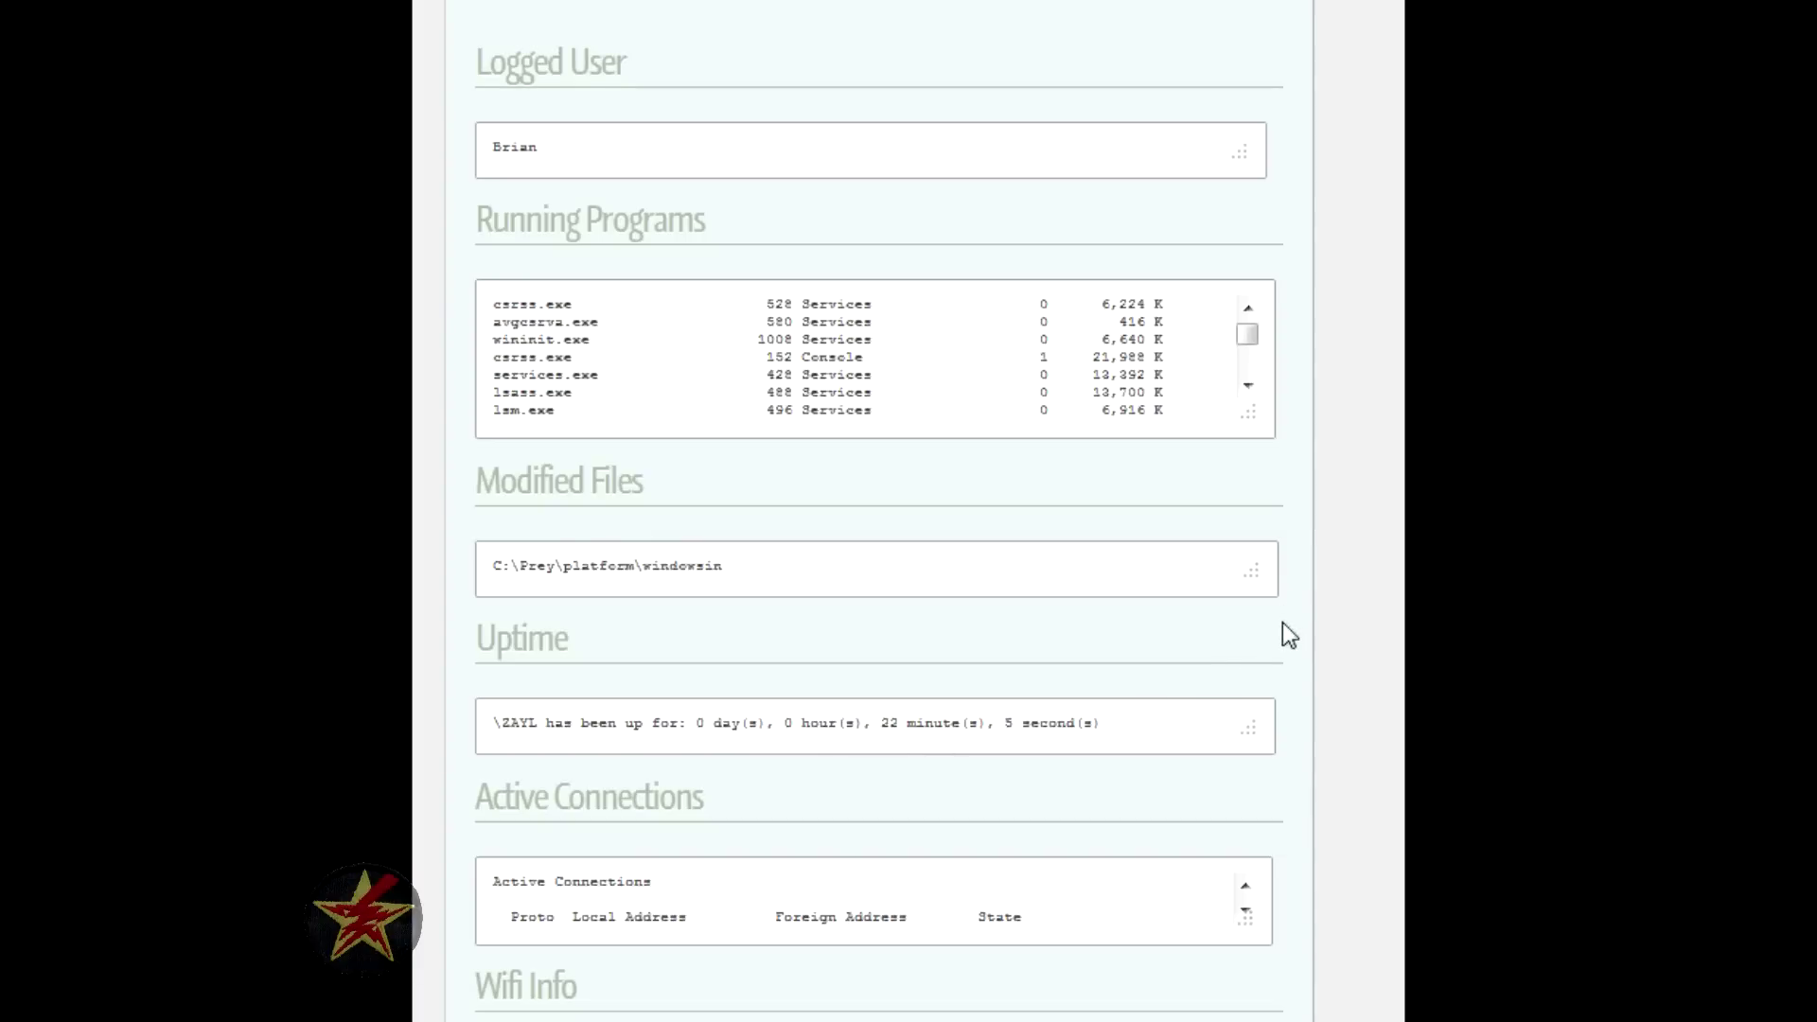
scroll(1283, 621, down, 2)
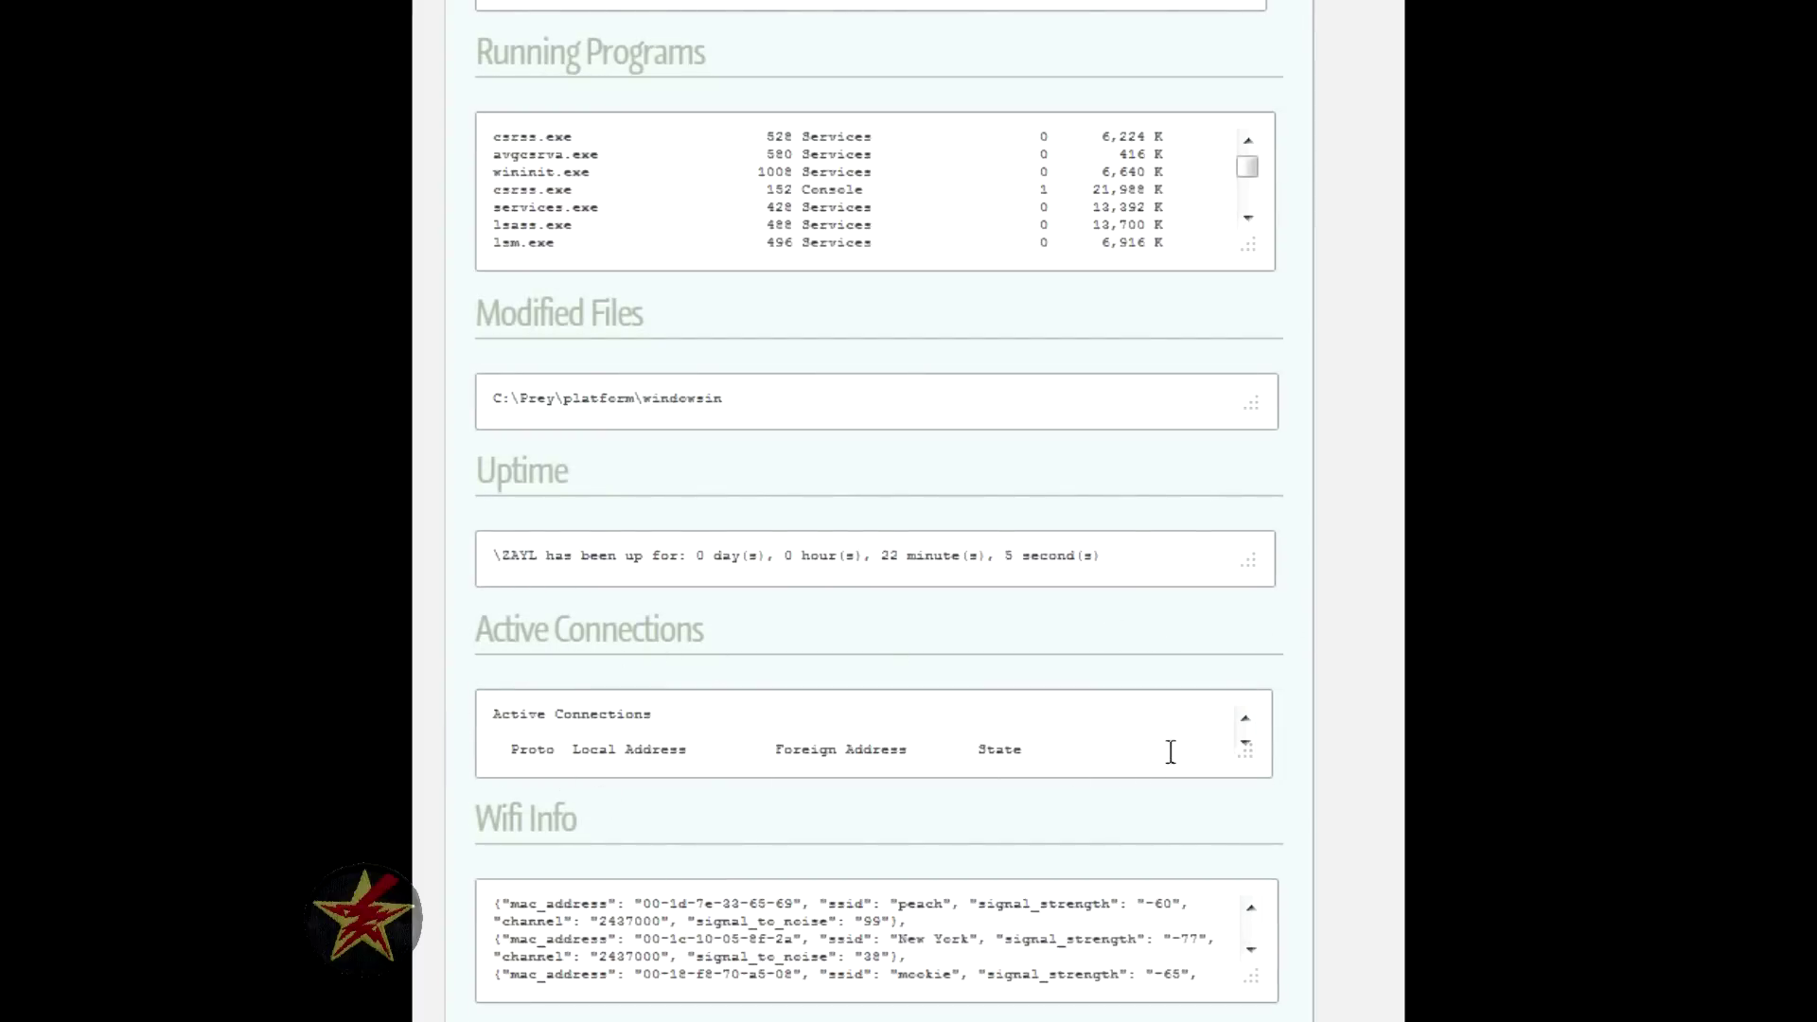
scroll(1278, 663, down, 2)
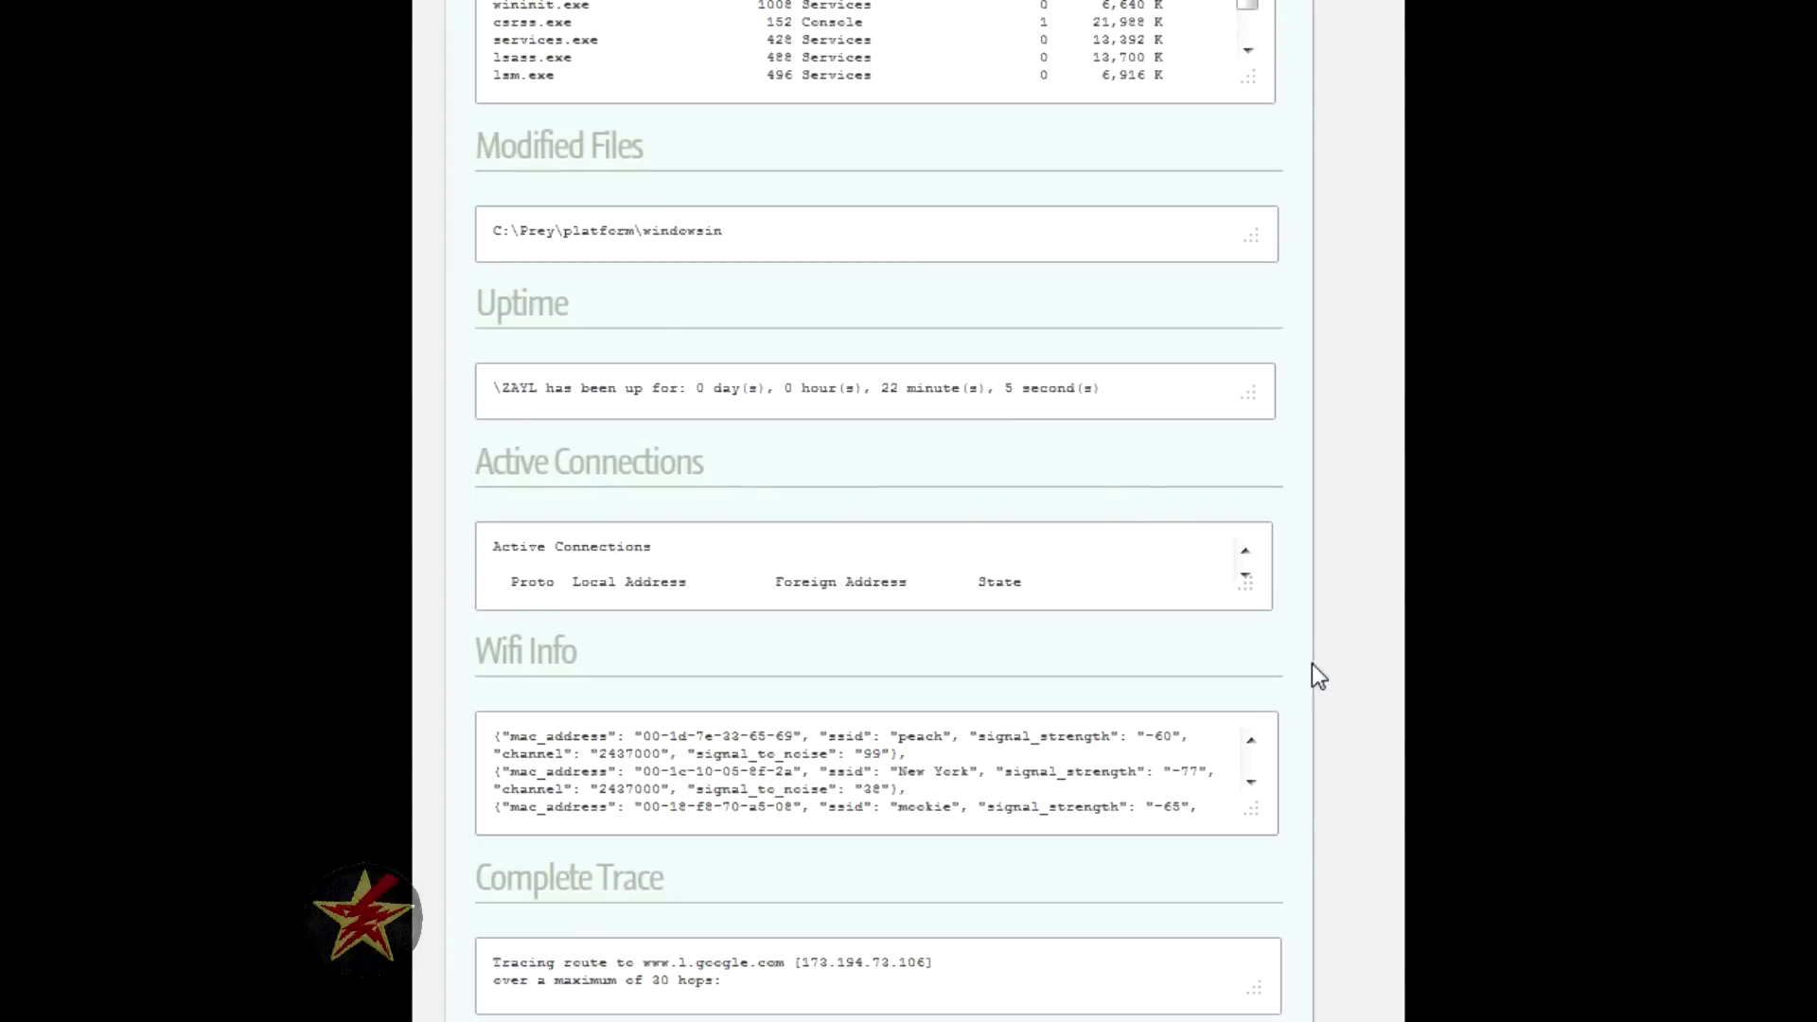
scroll(1301, 667, down, 2)
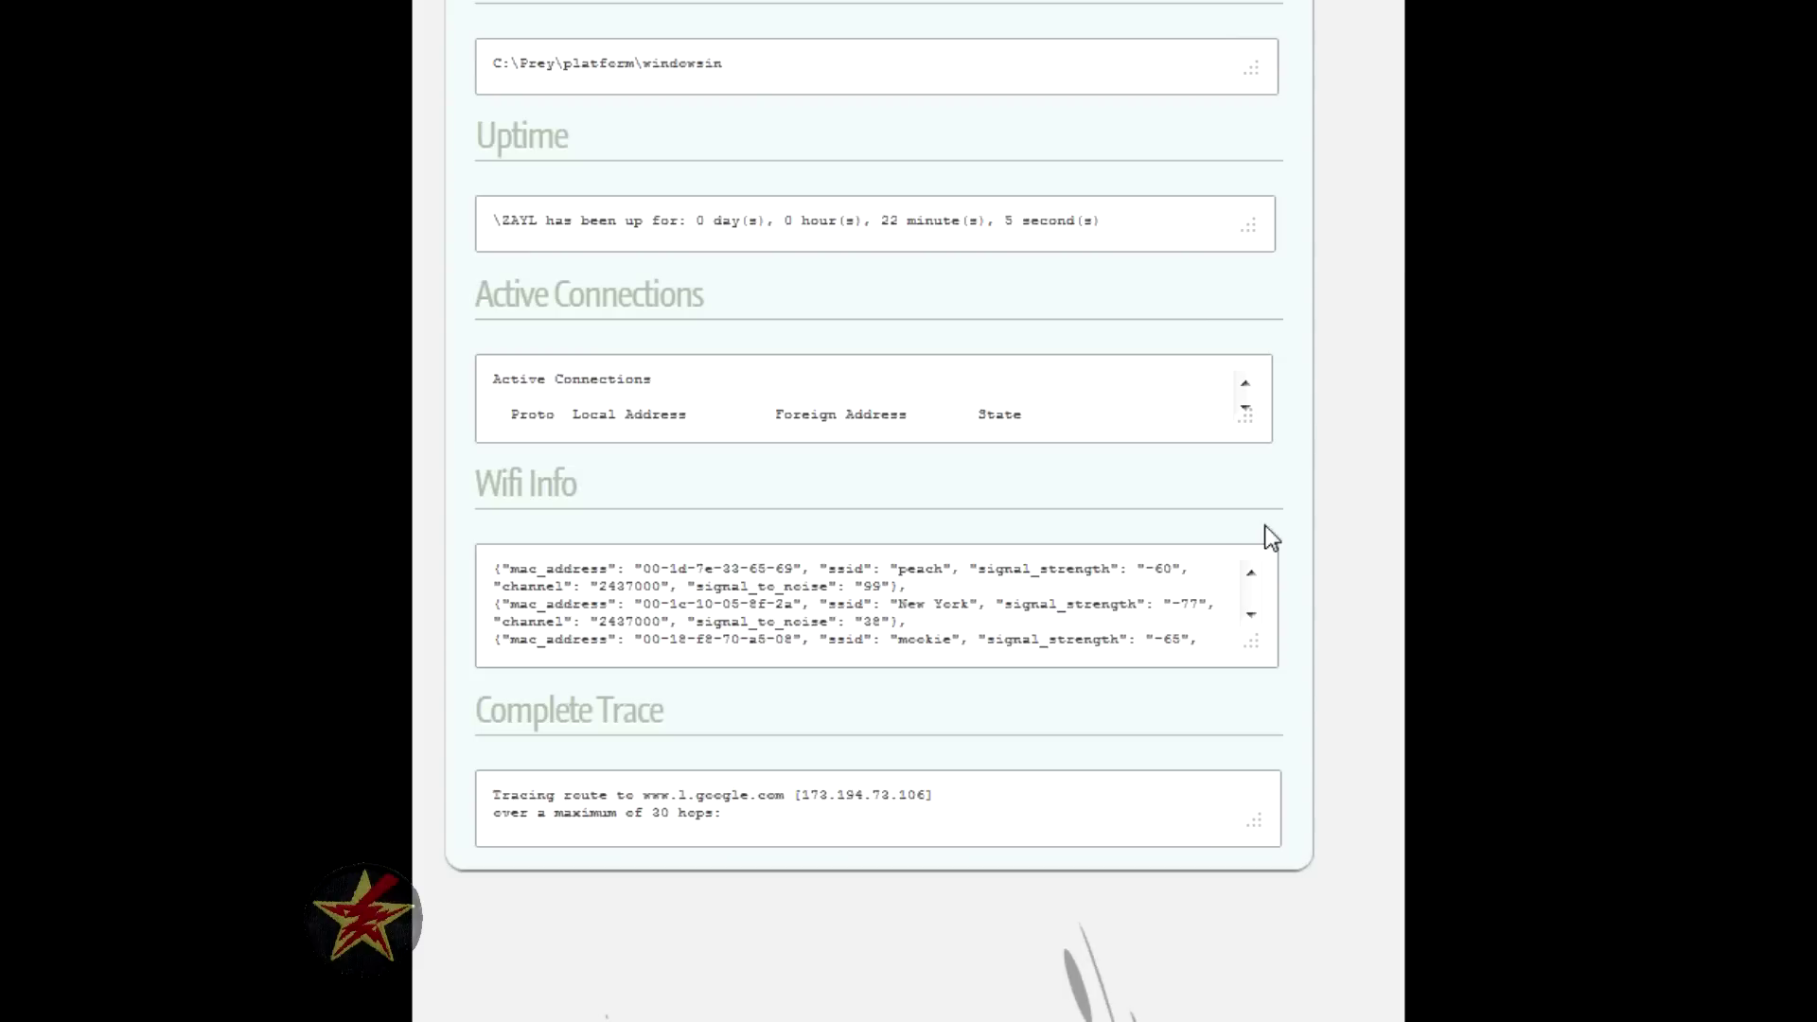
scroll(1336, 752, down, 2)
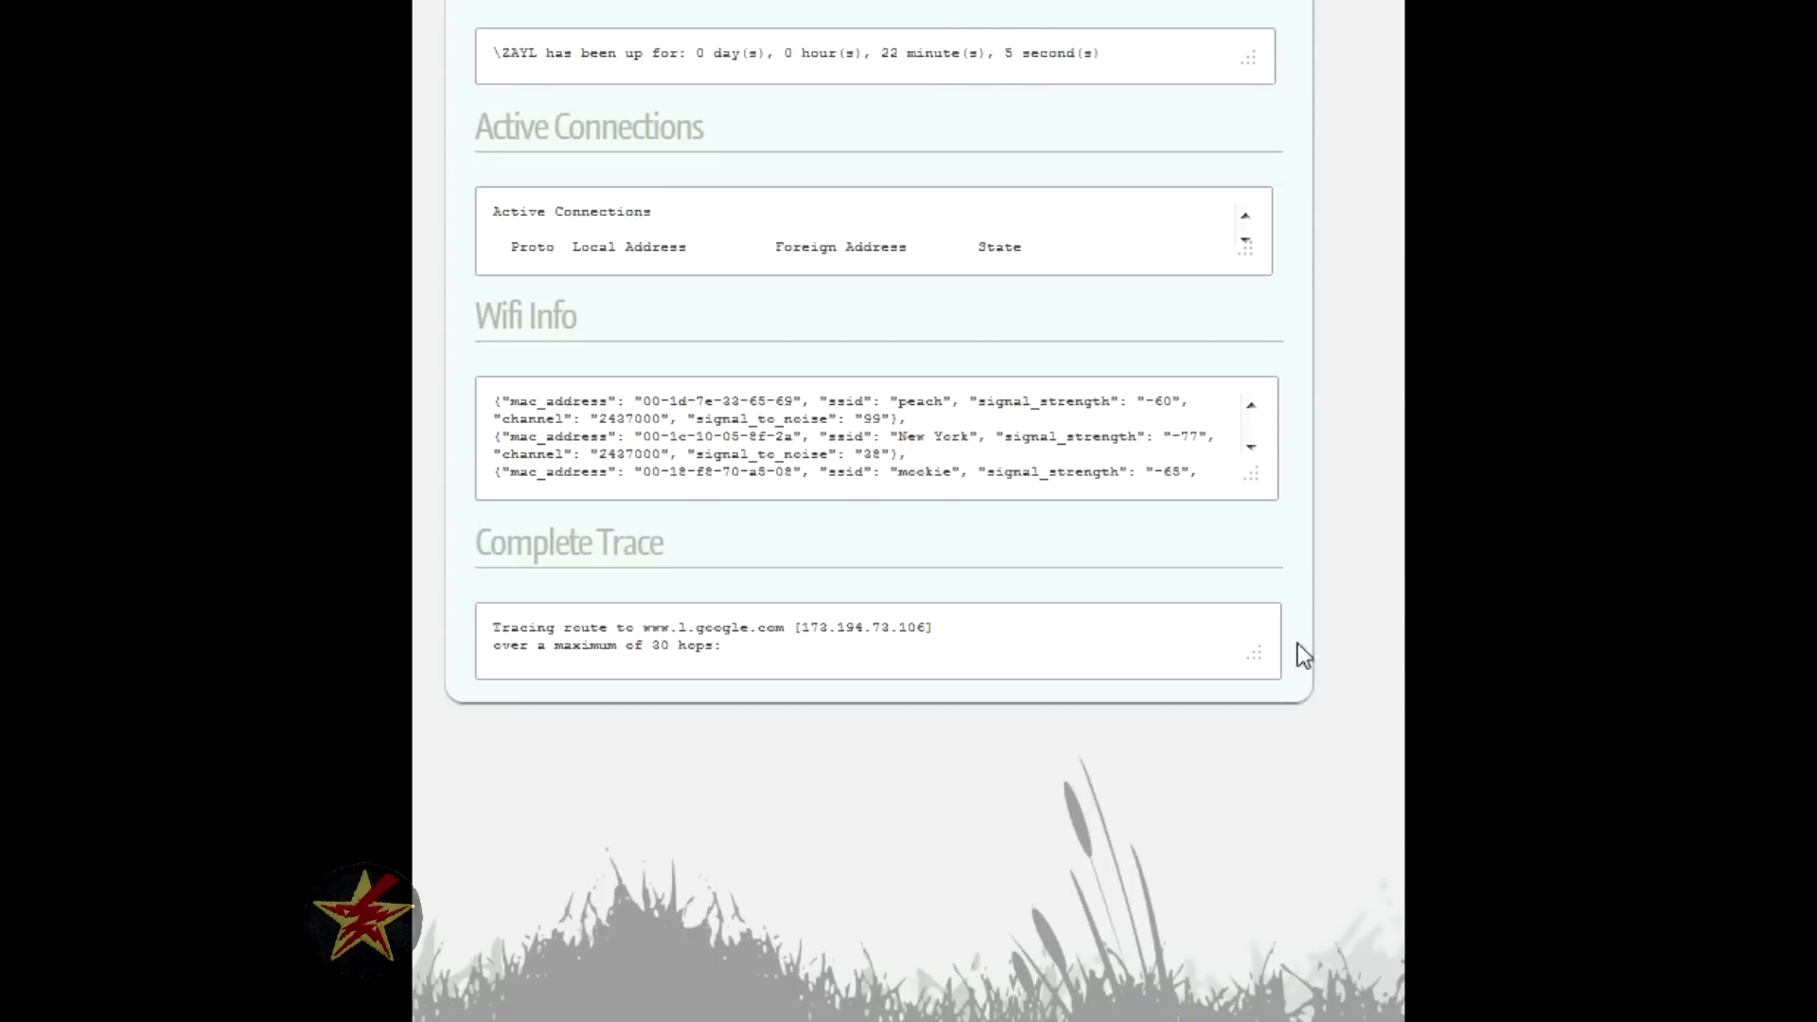
Leave the report for the device's settings page and bring up its Configuration tab.
scroll(1326, 693, up, 15)
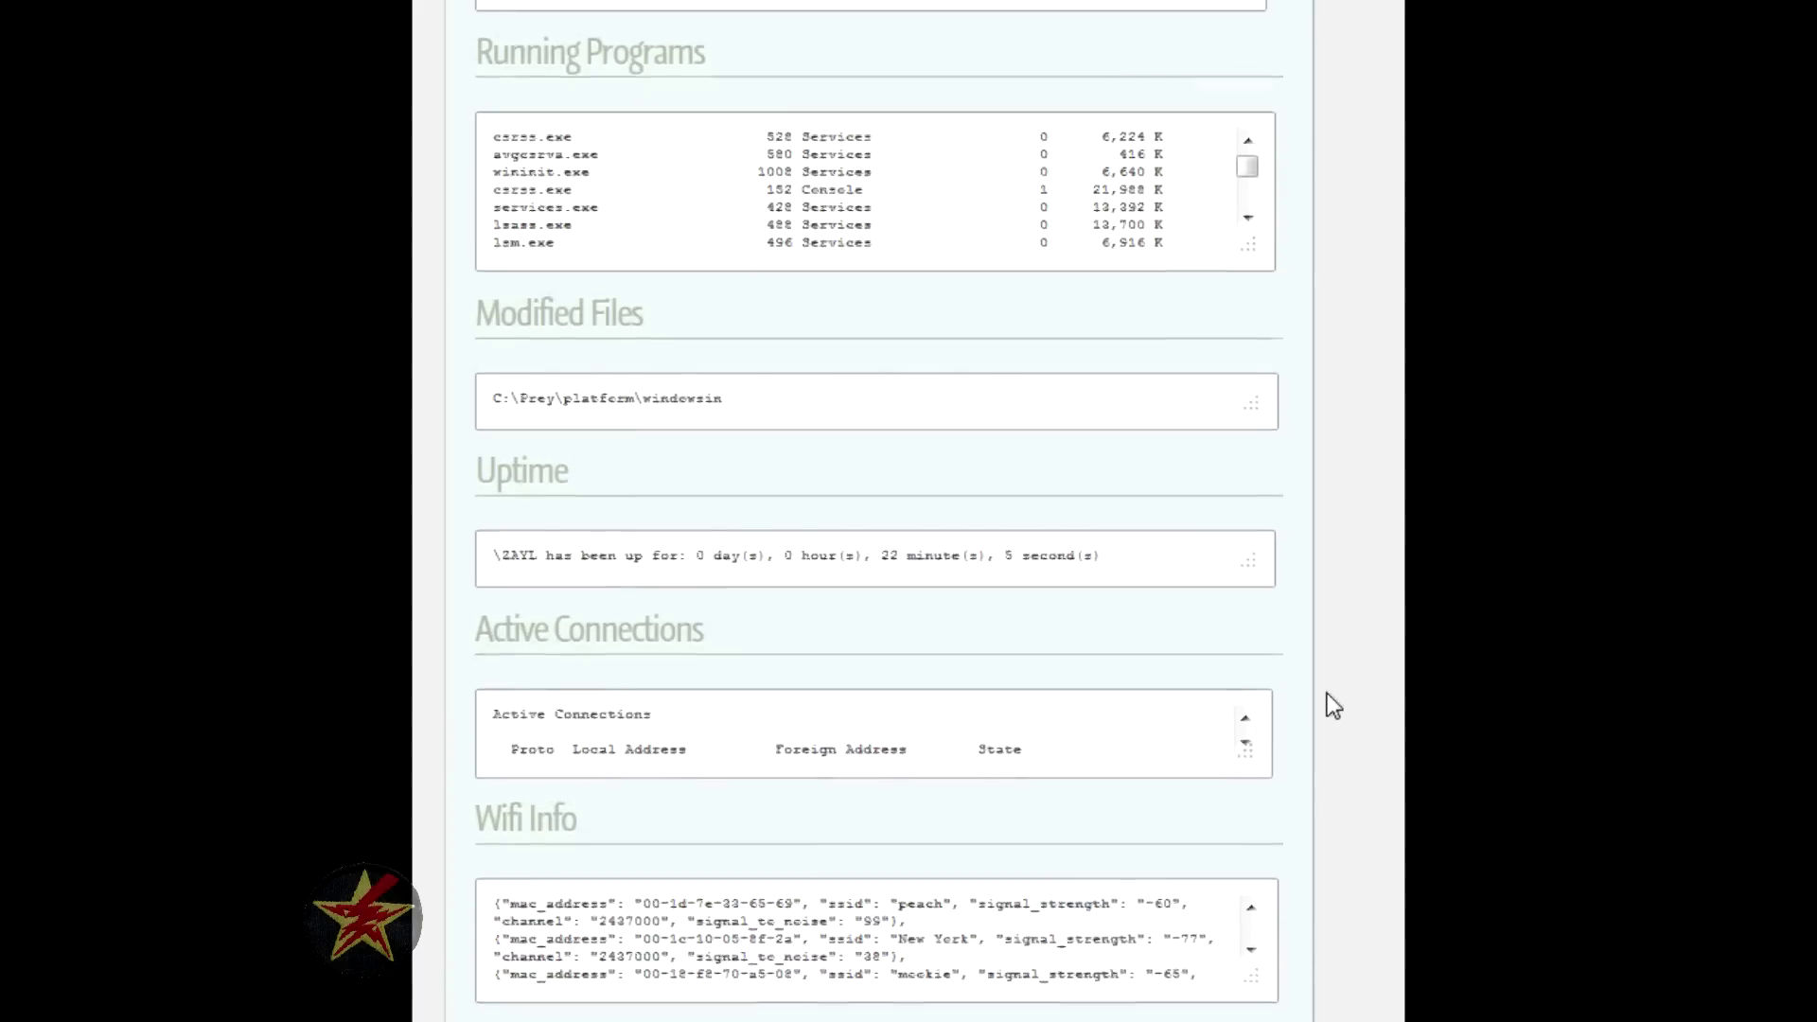
scroll(1325, 702, up, 10)
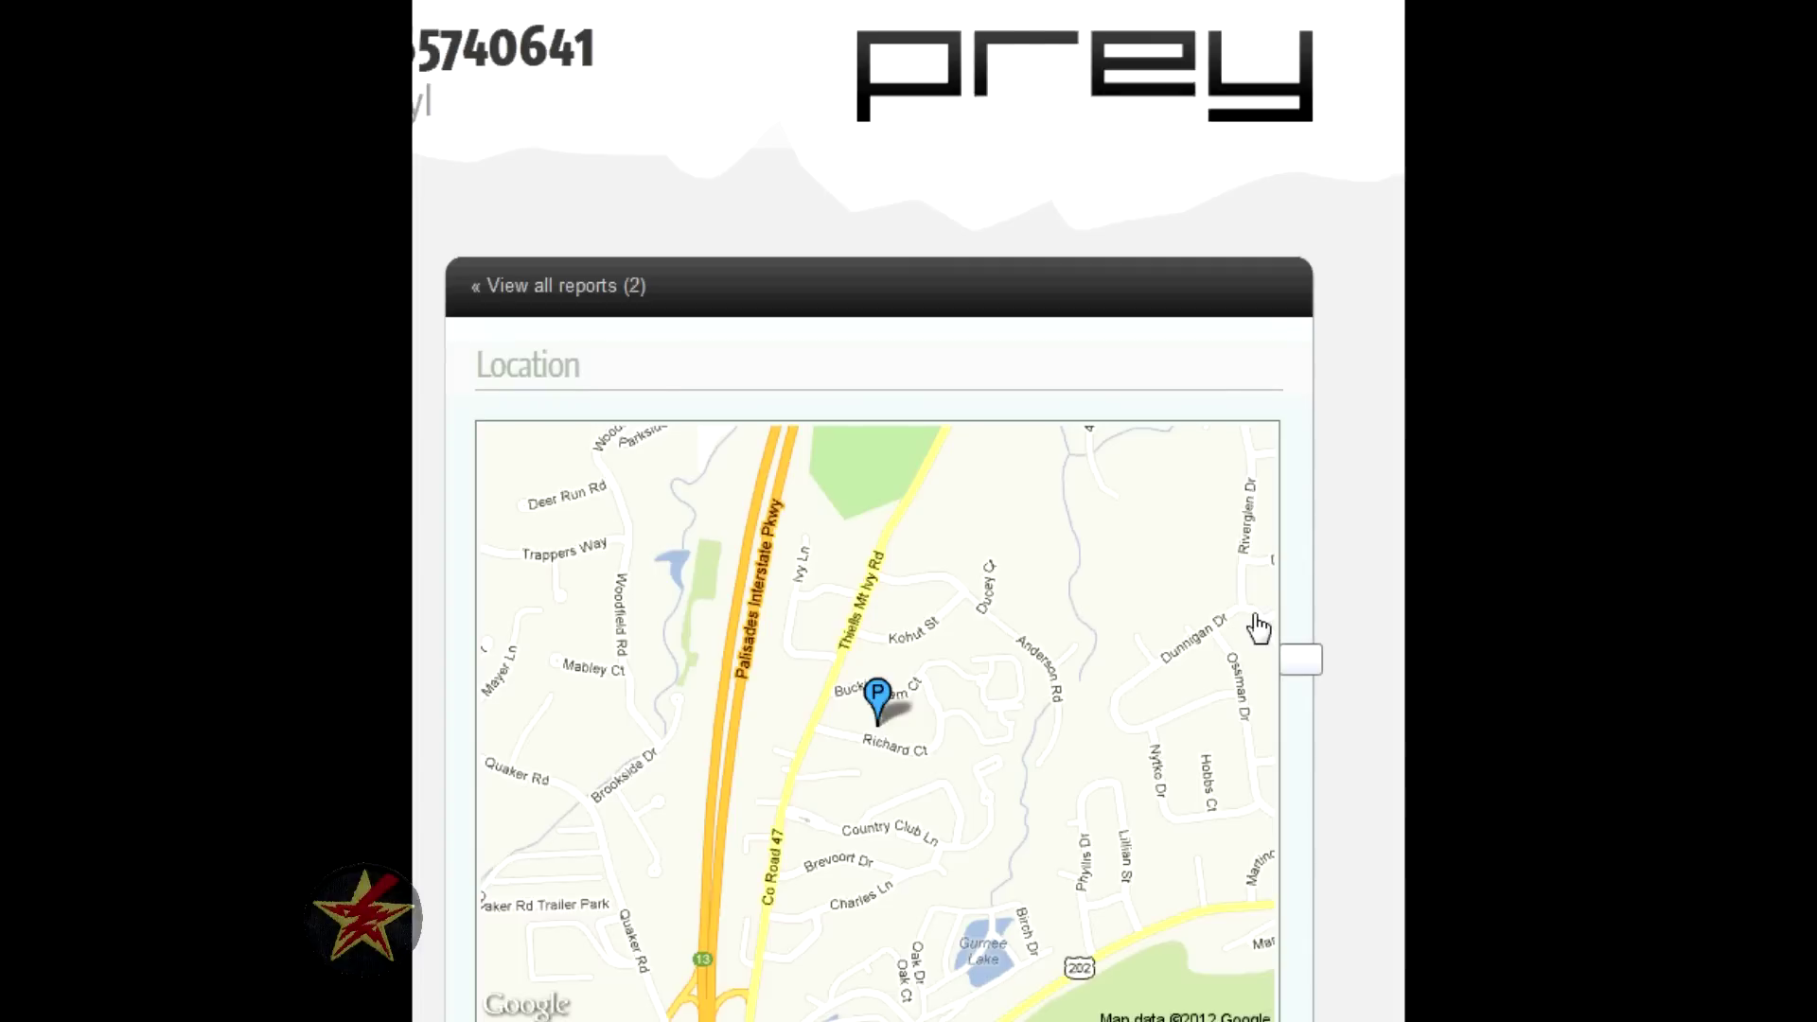
key(alt+Left)
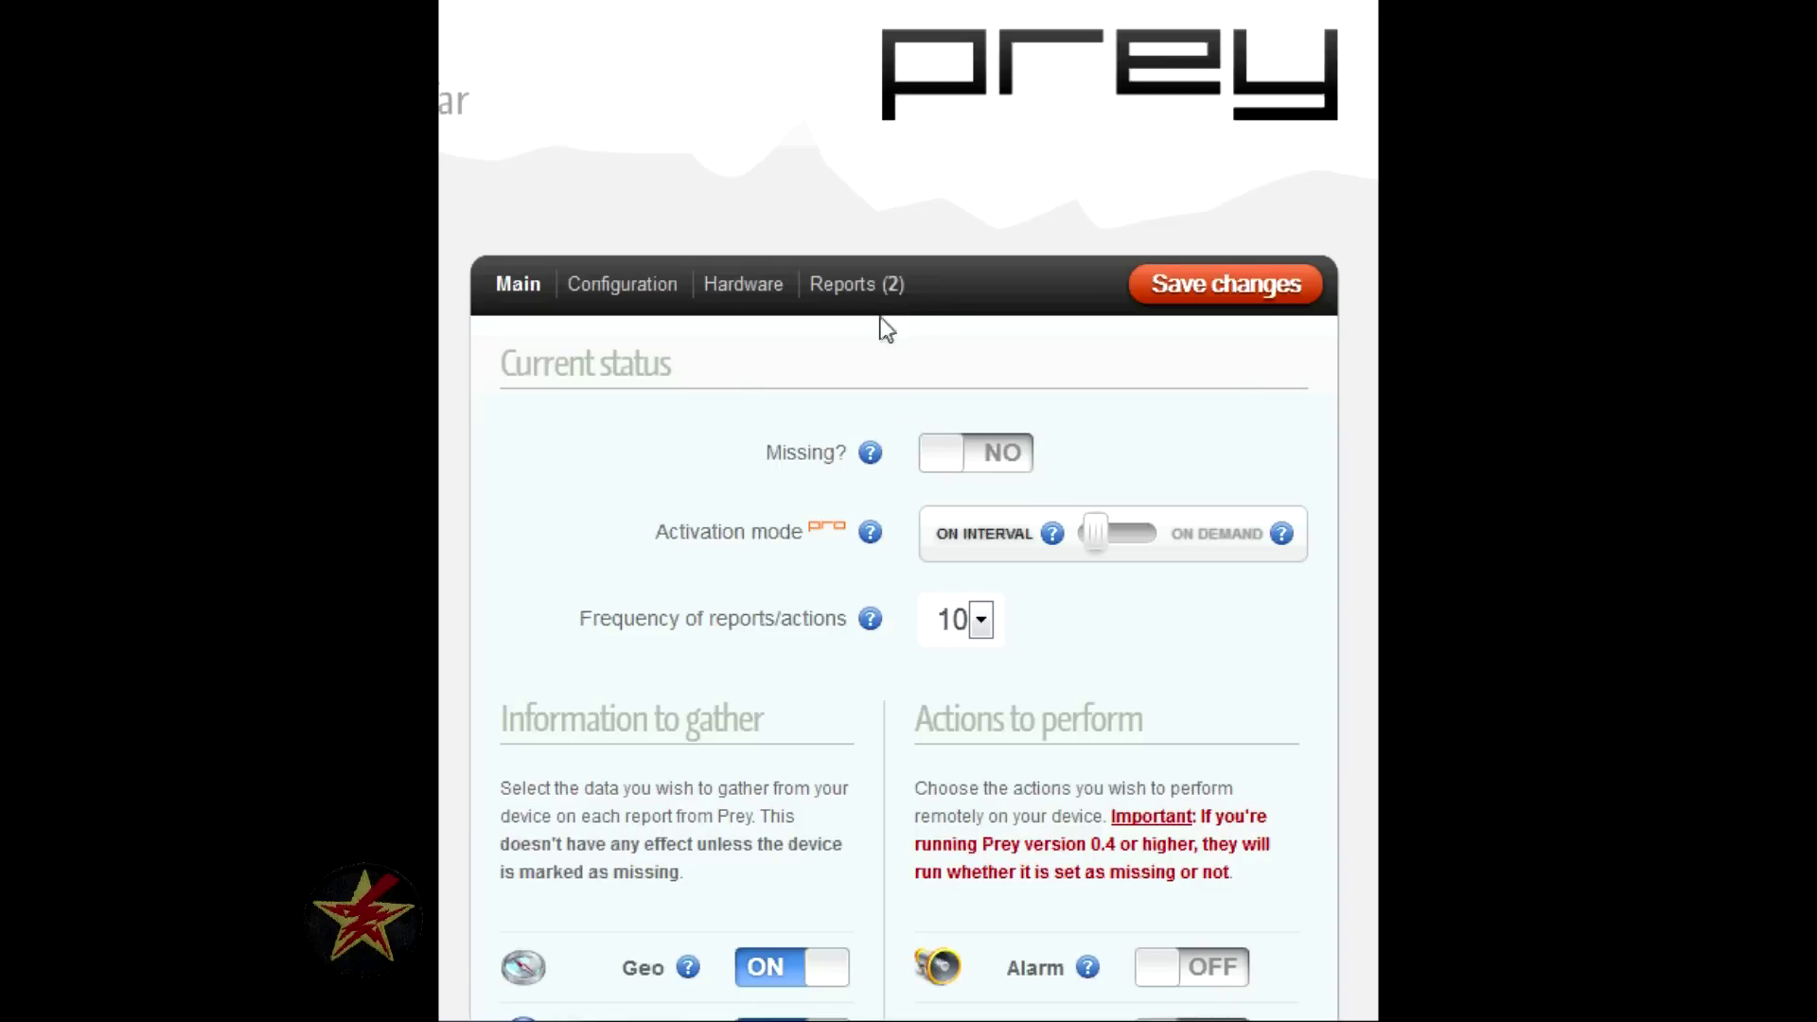
click(637, 291)
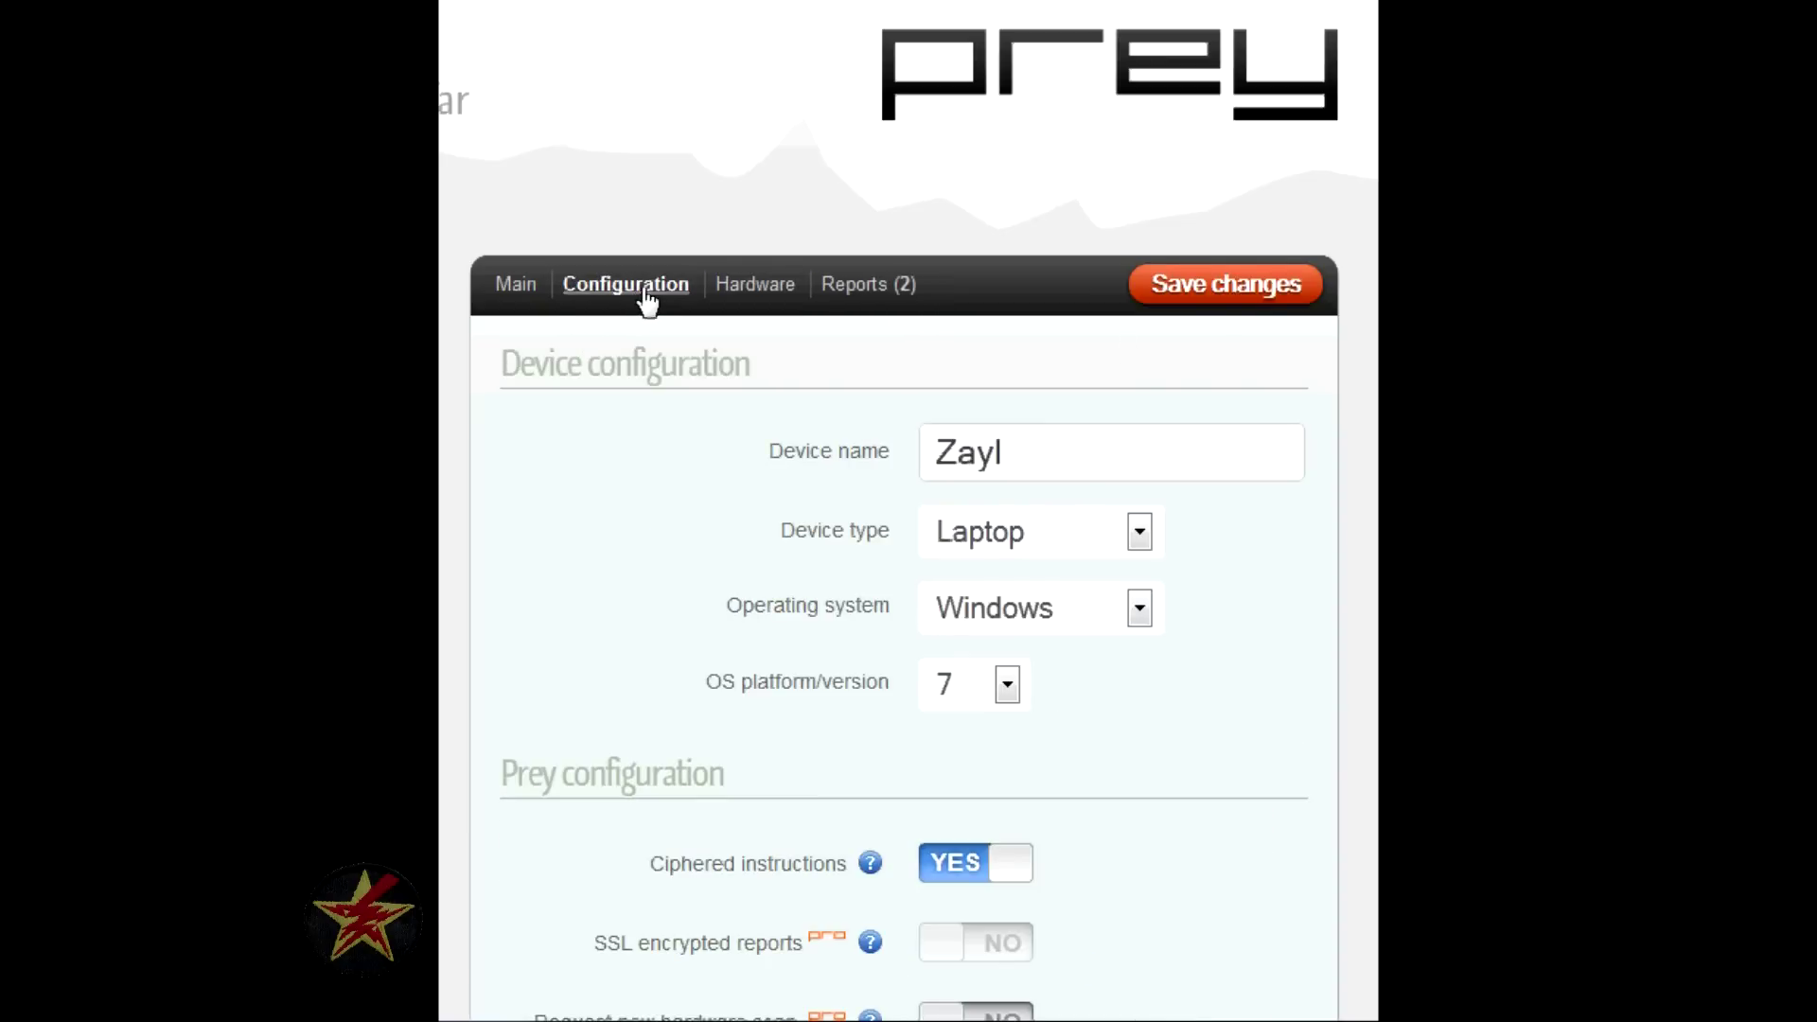
Review the Laptop, Windows 7 settings and Prey options, including the Offline actions help.
scroll(1327, 462, down, 3)
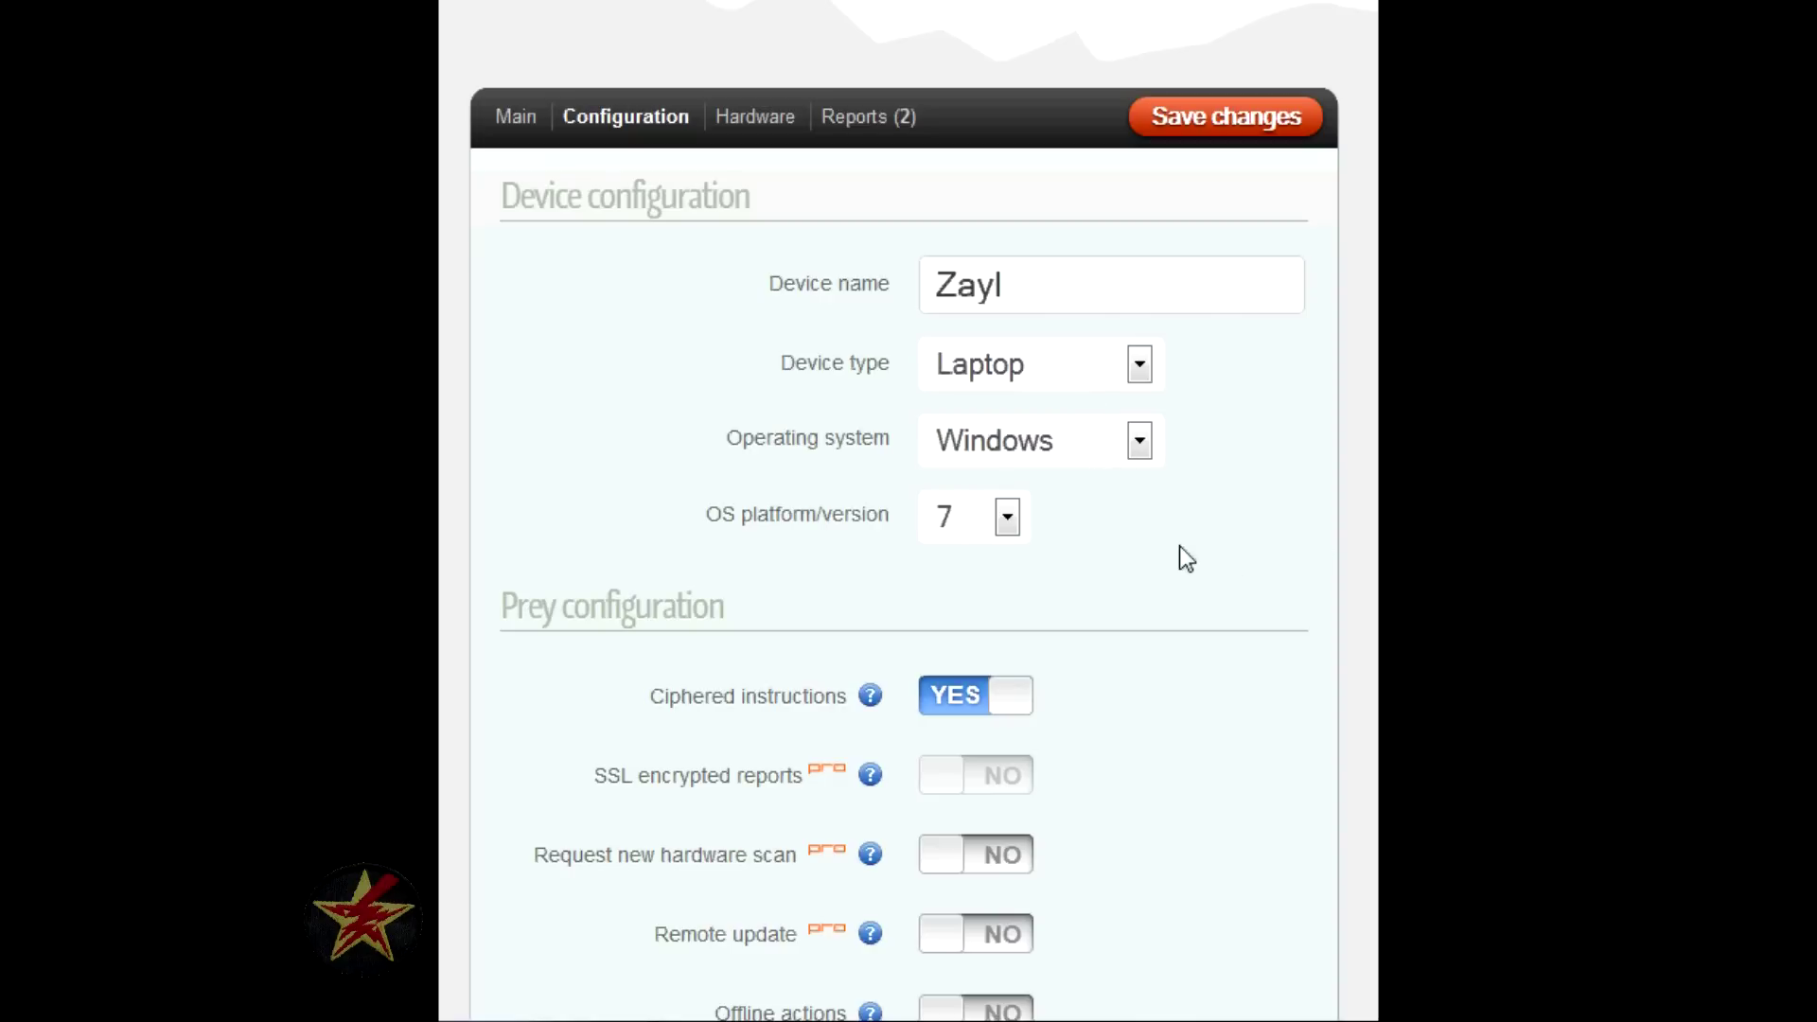
scroll(1179, 612, down, 3)
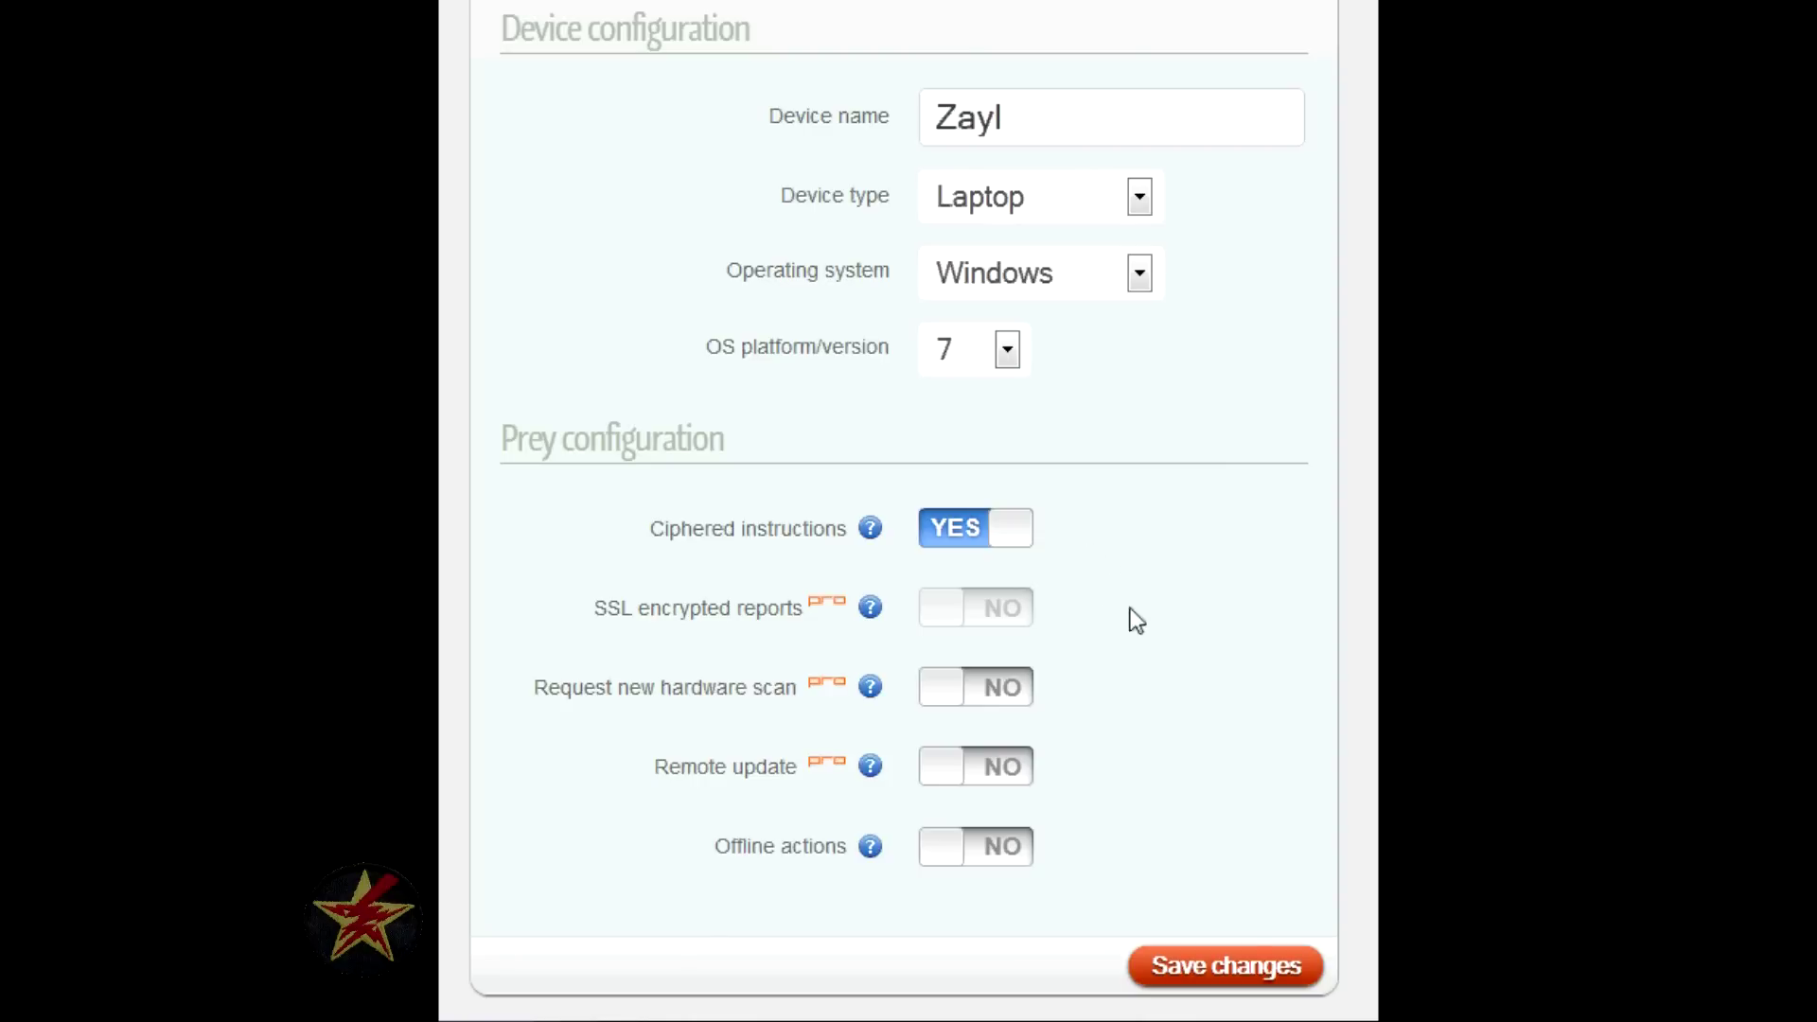
mouse_move(880, 856)
scroll(1178, 793, up, 4)
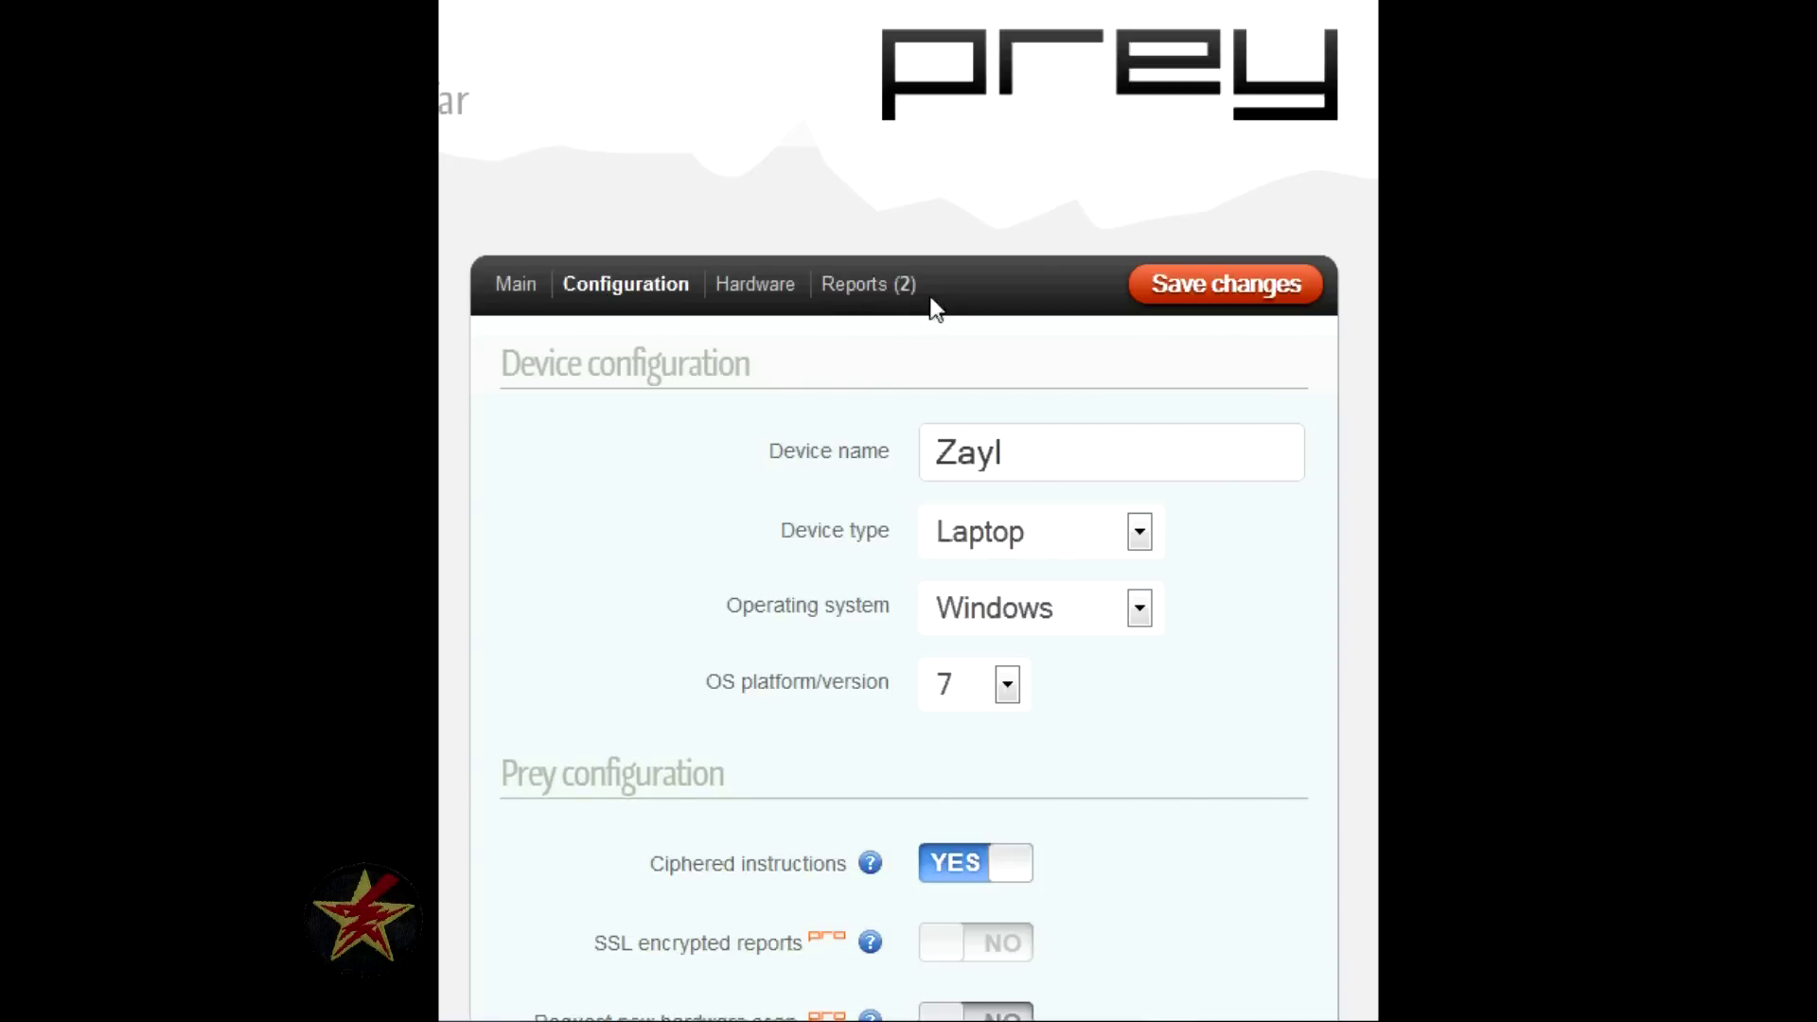
View Zayl's two report thumbnails, then return to the device list showing Zayl OK.
click(894, 288)
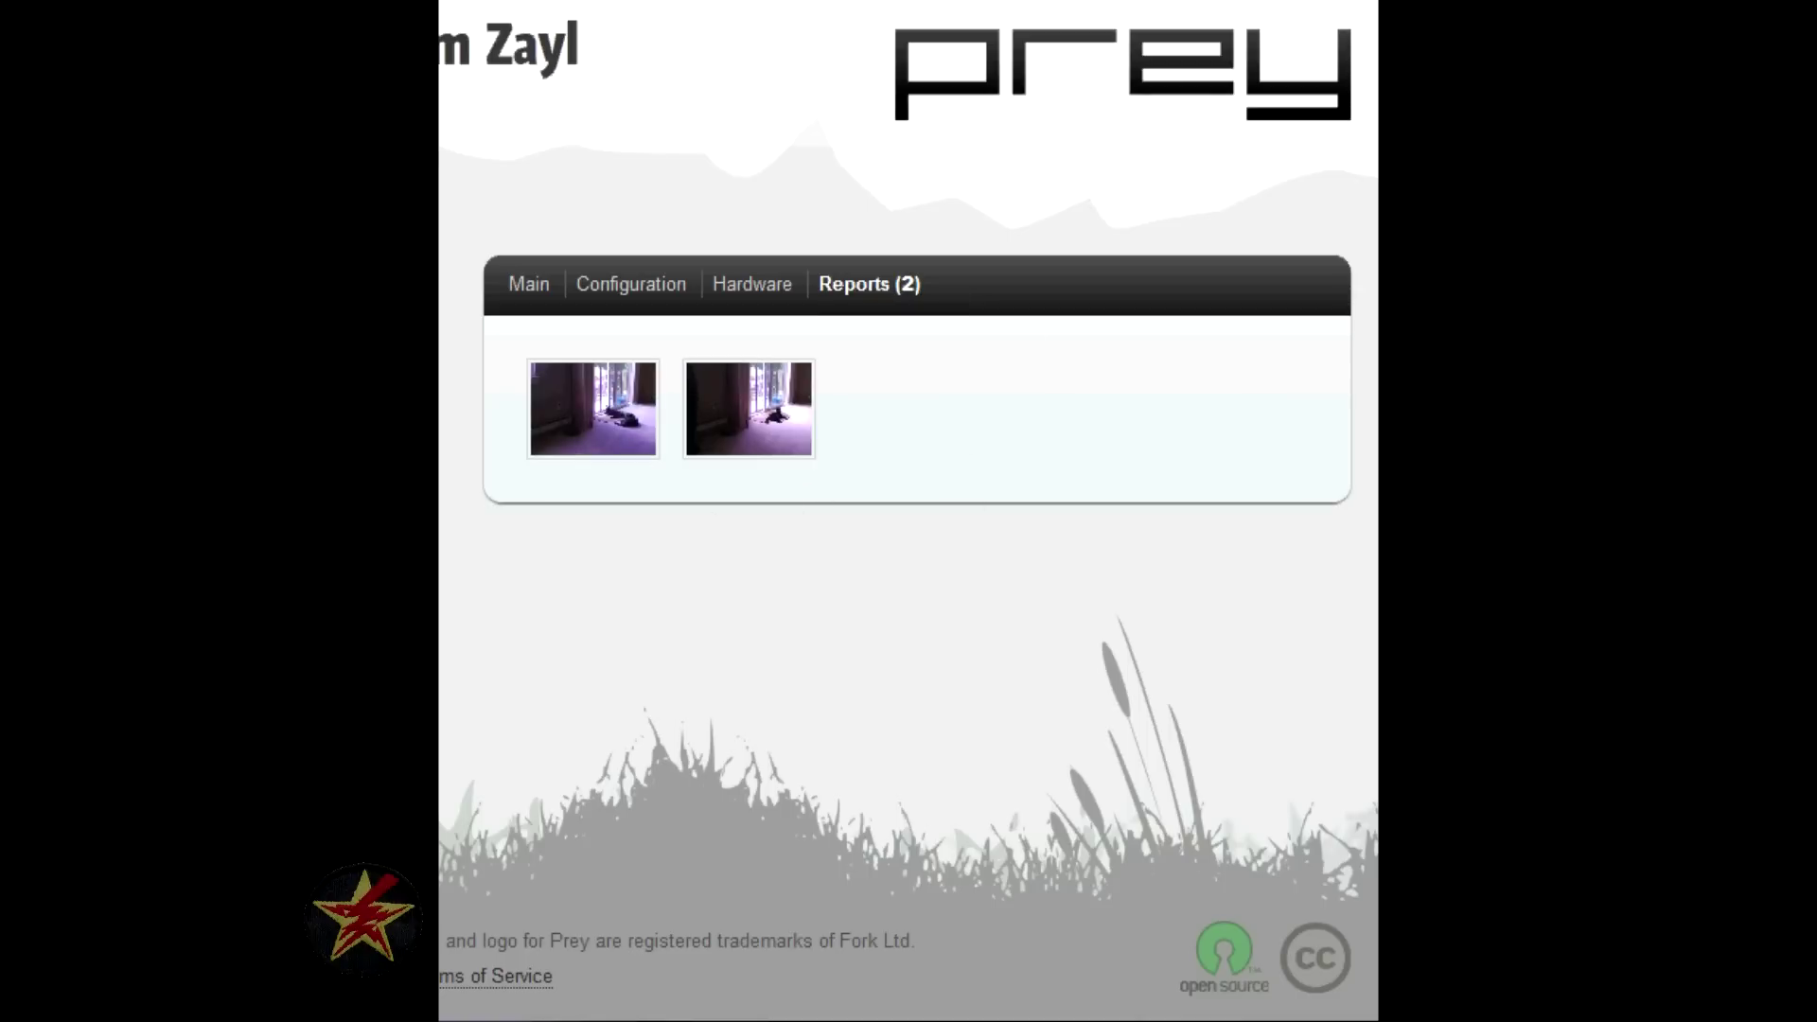
key(alt+Left)
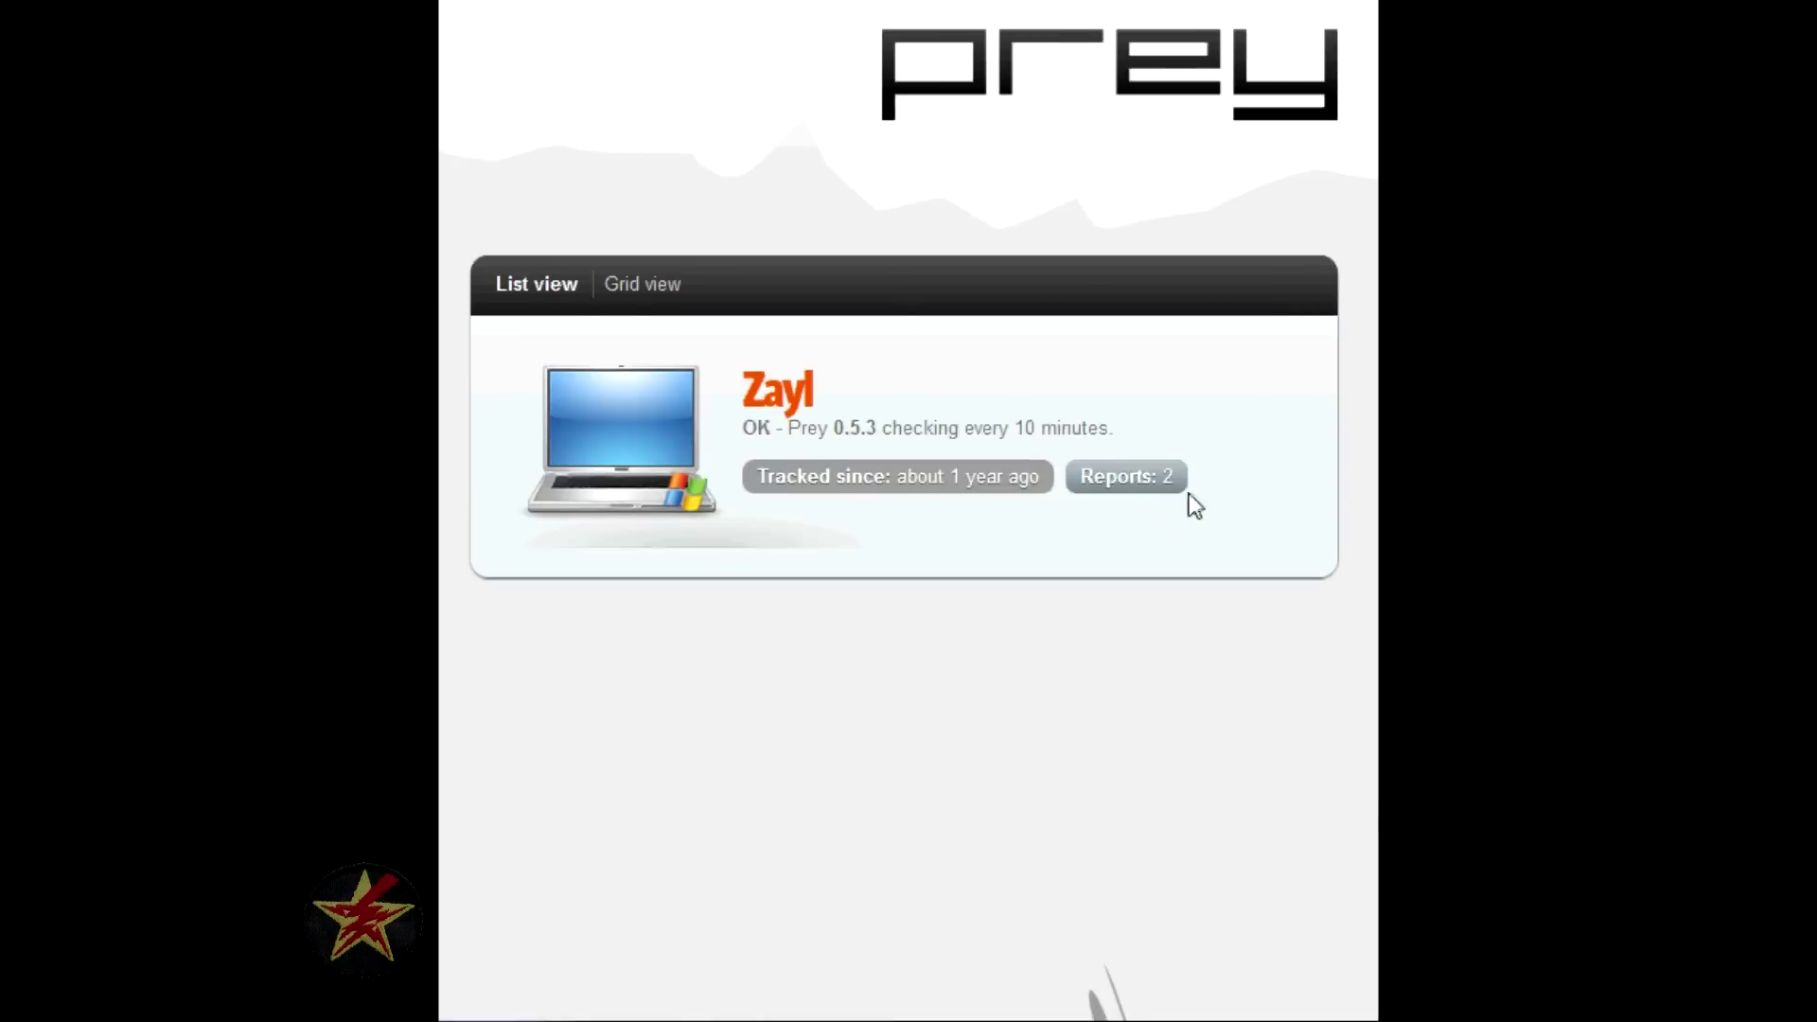